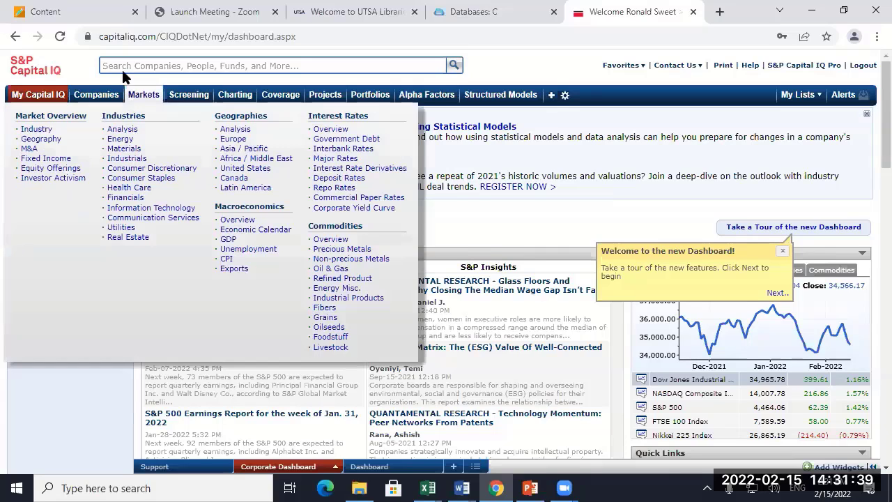
Open the NIKE, Inc. (NYSE:NKE) company profile from the recently visited profiles and look over its sections
left_click(120, 62)
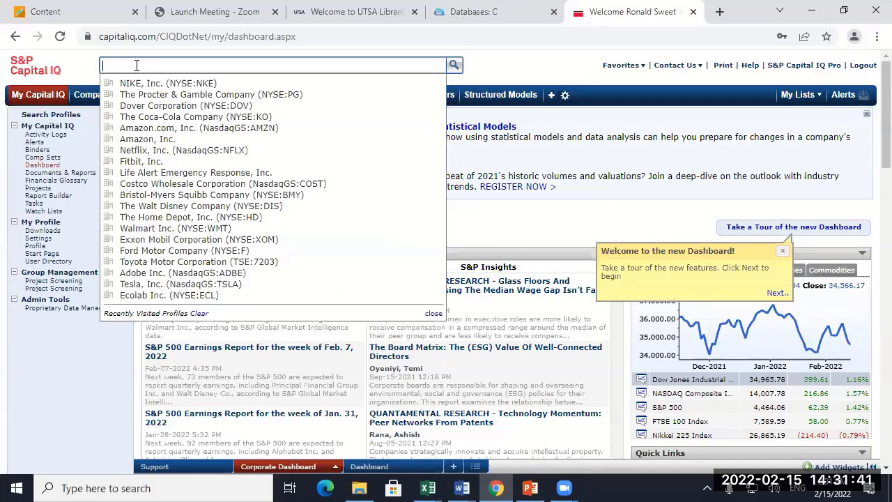
left_click(149, 84)
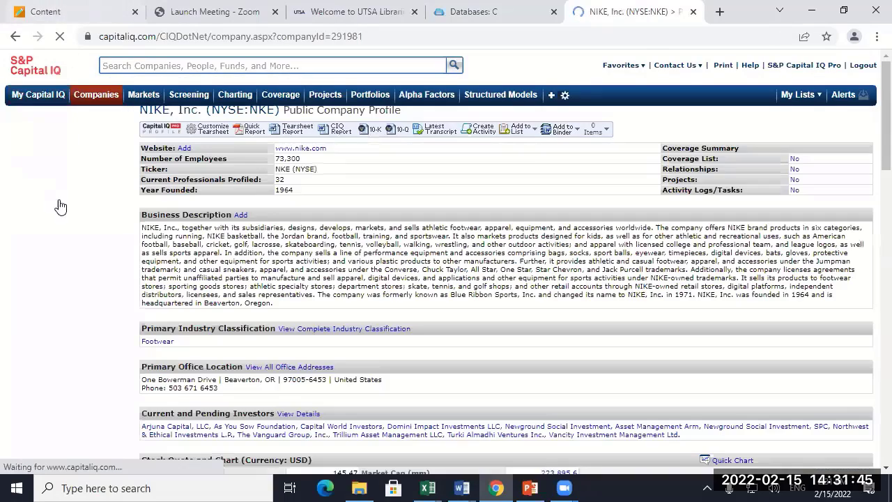
scroll(14, 394, "down", 5)
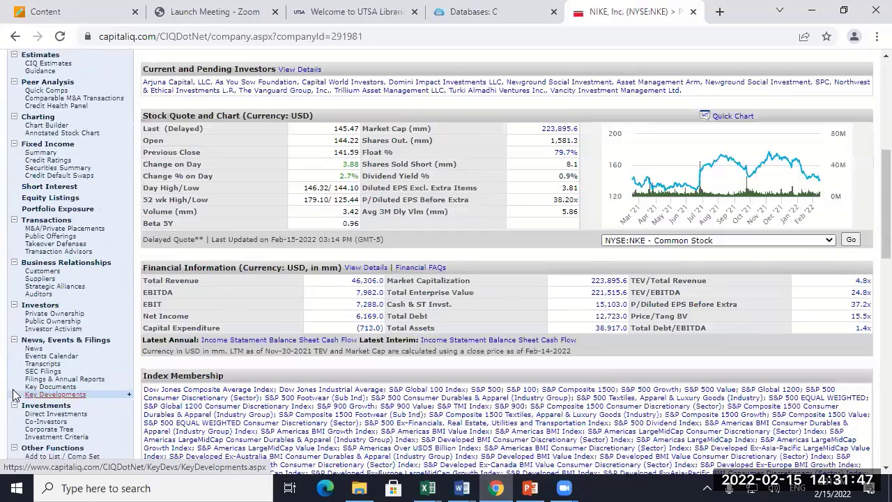
scroll(14, 394, "down", 3)
scroll(14, 387, "up", 8)
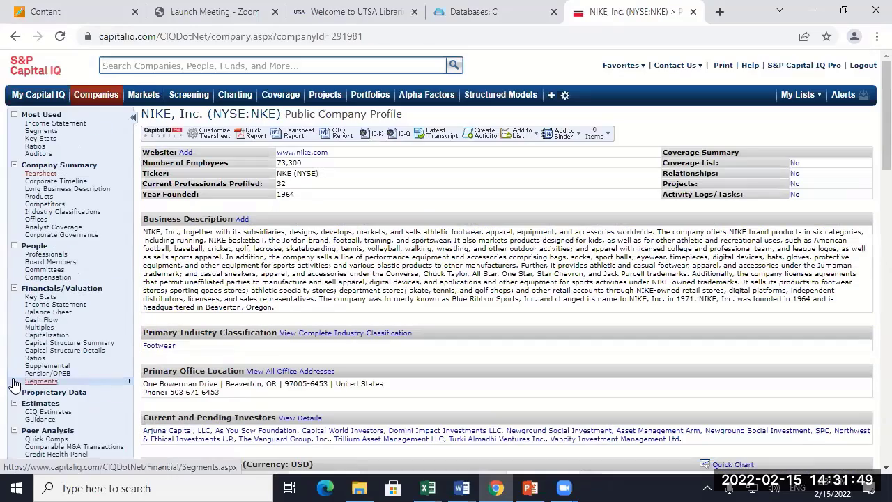
On the UTSA Libraries site, find Capital IQ among the databases under C and highlight its new-account instructions
left_click(349, 11)
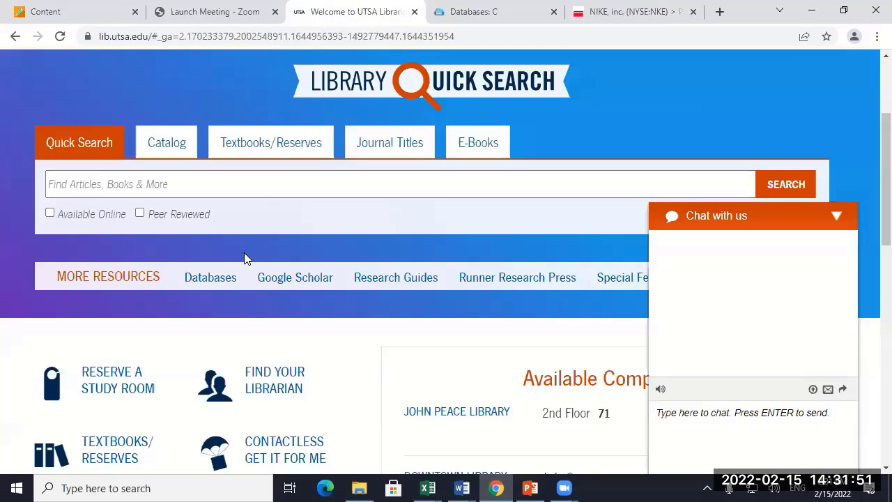
left_click(217, 277)
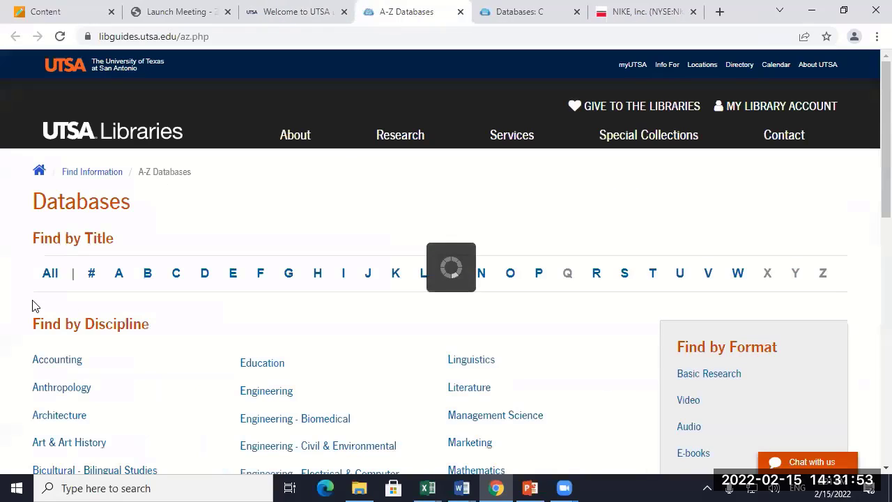
left_click(177, 275)
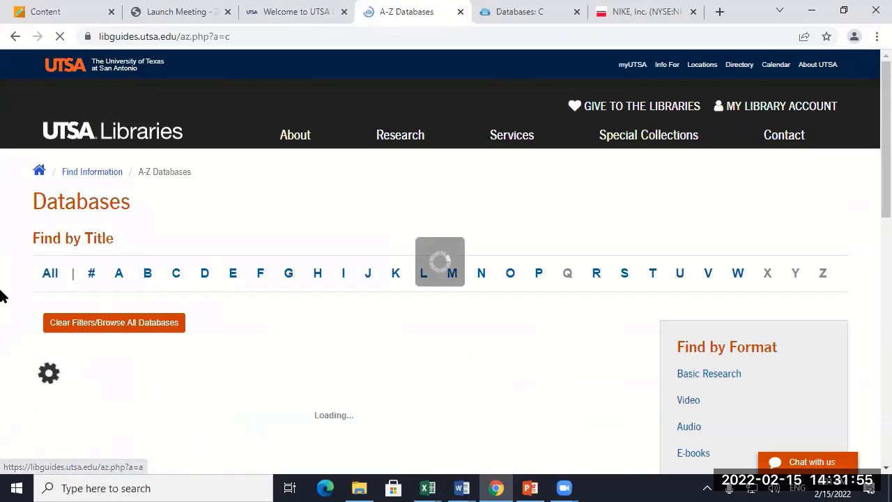
scroll(4, 296, "down", 10)
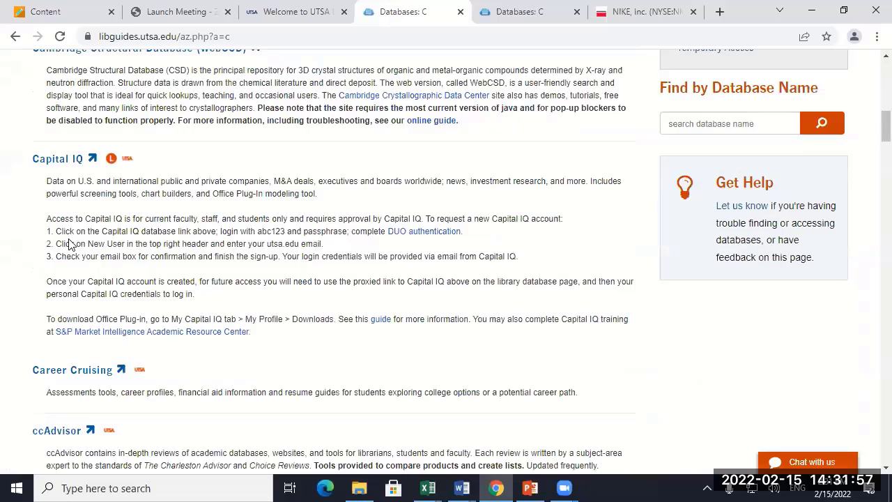
left_click_drag(70, 243, 193, 270)
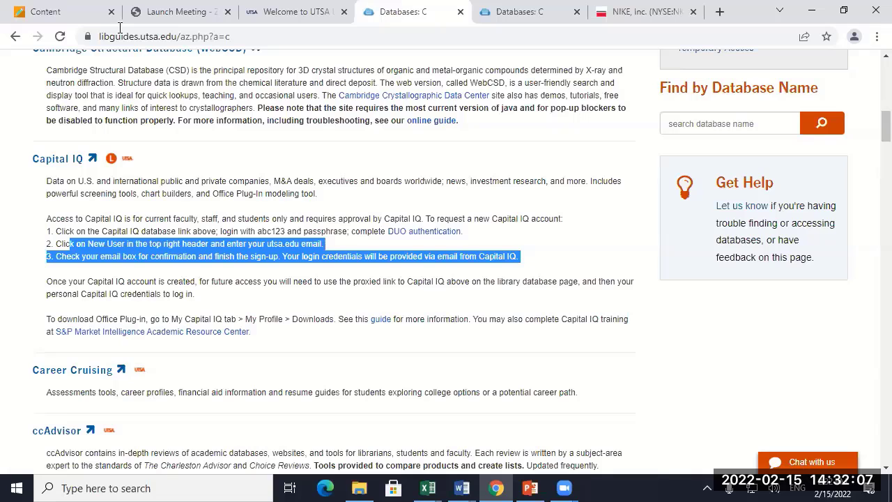
Return to the NIKE profile, open its Income Statement and extend the displayed annual period back to 1979
left_click(627, 14)
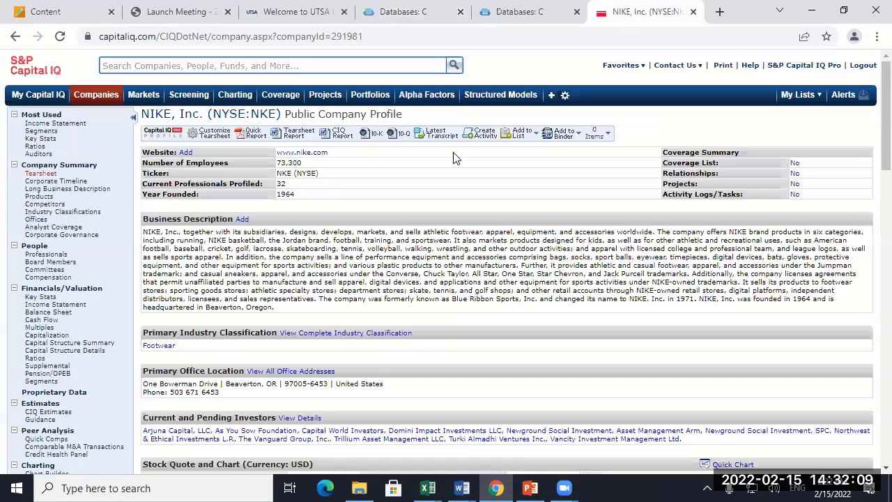
left_click(49, 307)
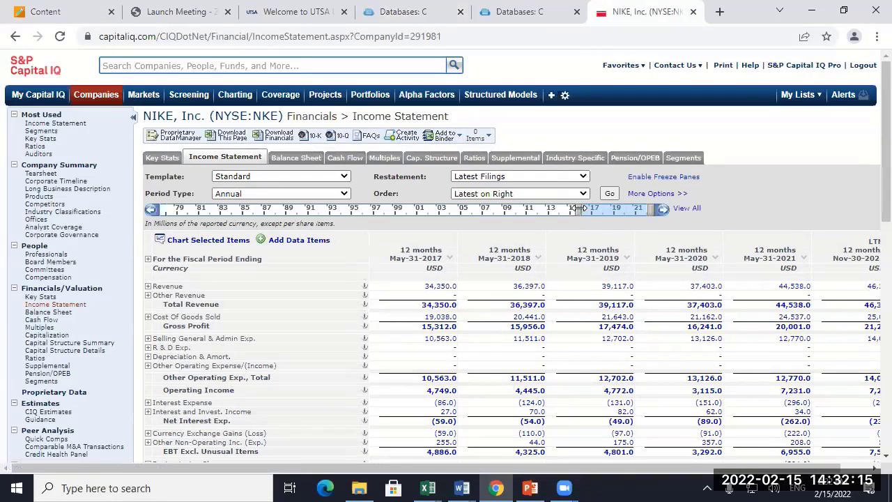
left_click_drag(578, 209, 395, 209)
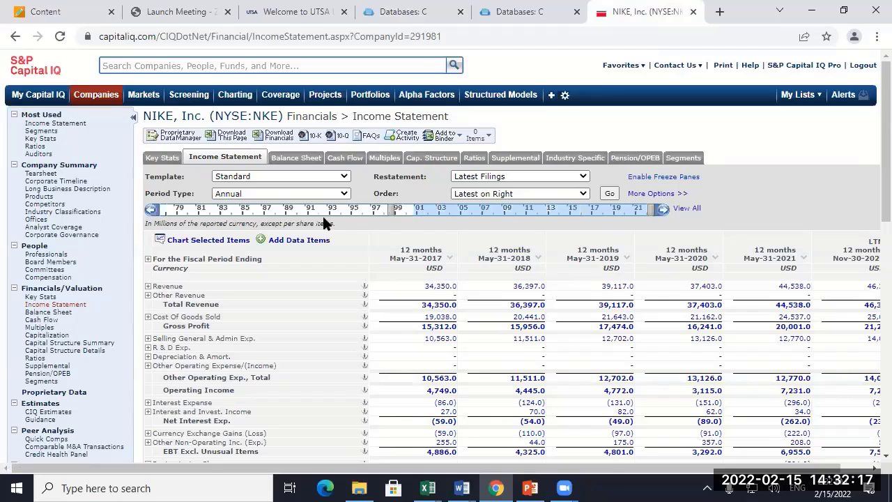
left_click_drag(324, 223, 163, 209)
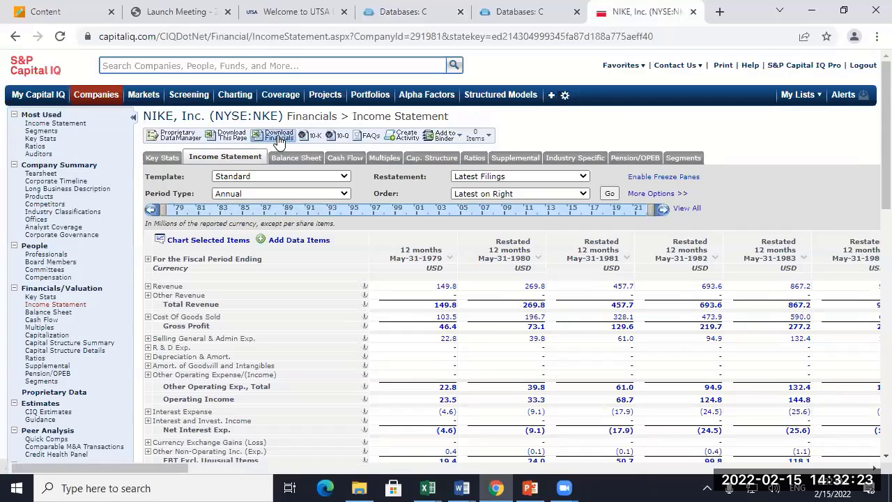
Download NIKE's financials, open the downloaded workbook in Excel and enable editing
left_click(279, 136)
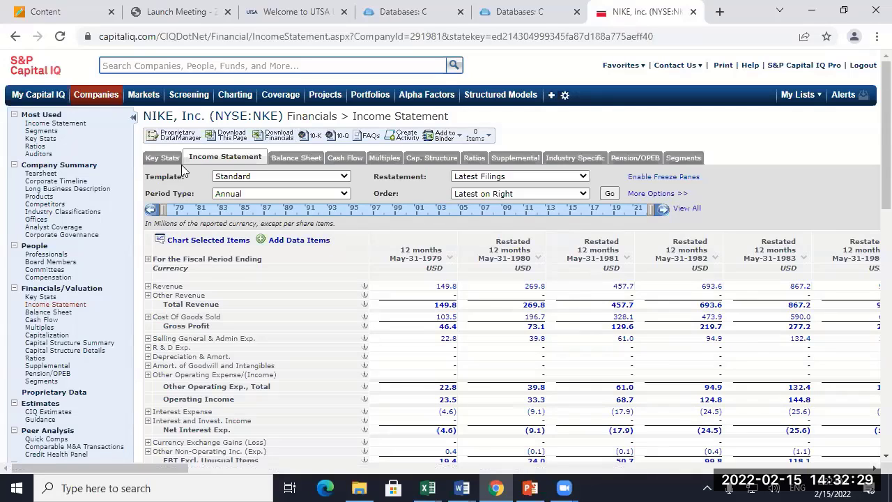
left_click(282, 134)
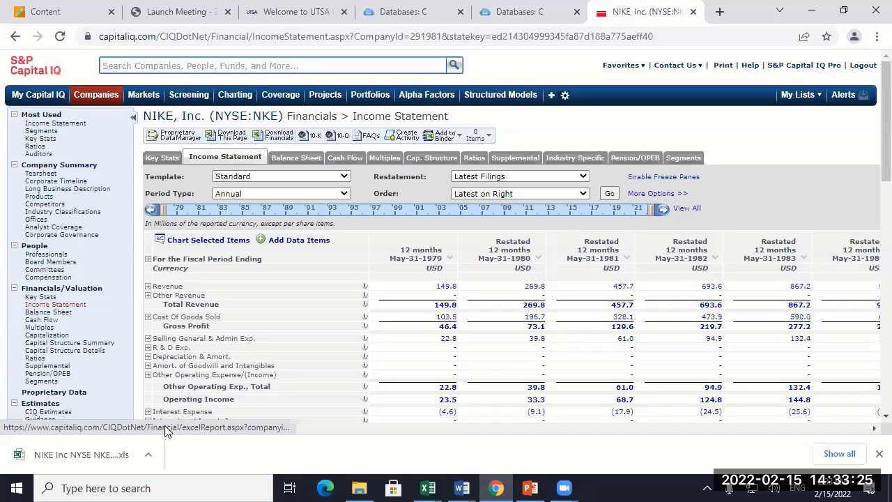
left_click(41, 453)
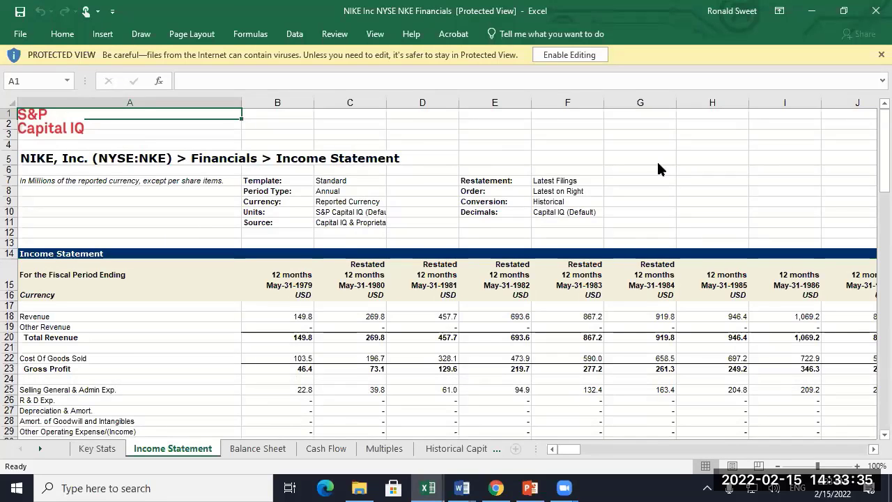
left_click(538, 54)
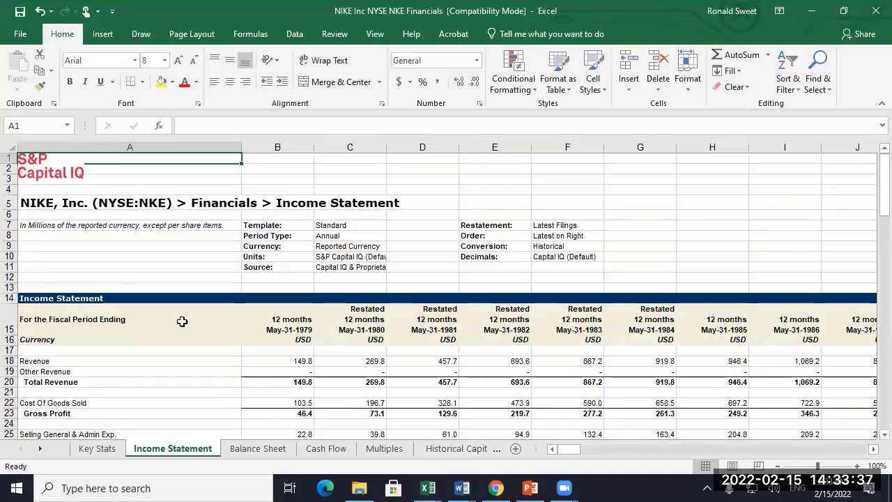
Find the Marketing Exp. row under Supplemental Operating Expense Items in the Income Statement sheet
scroll(182, 320, "down", 2)
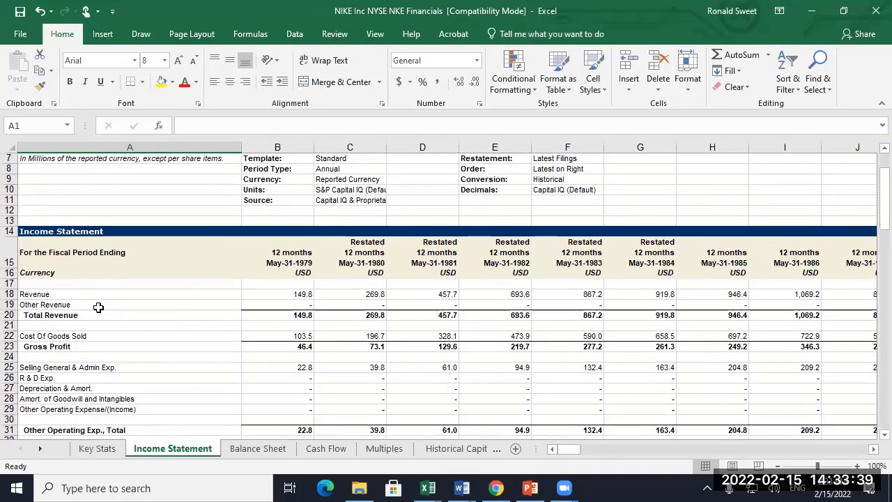
scroll(99, 307, "down", 3)
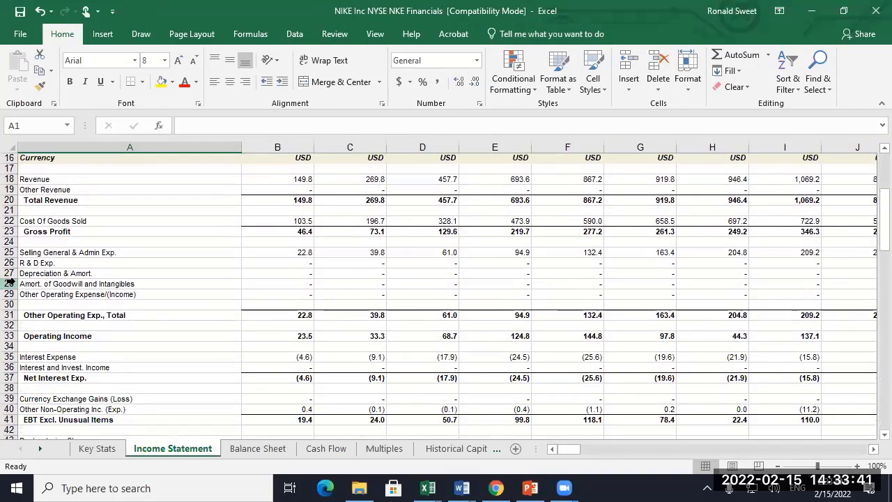
scroll(46, 278, "down", 4)
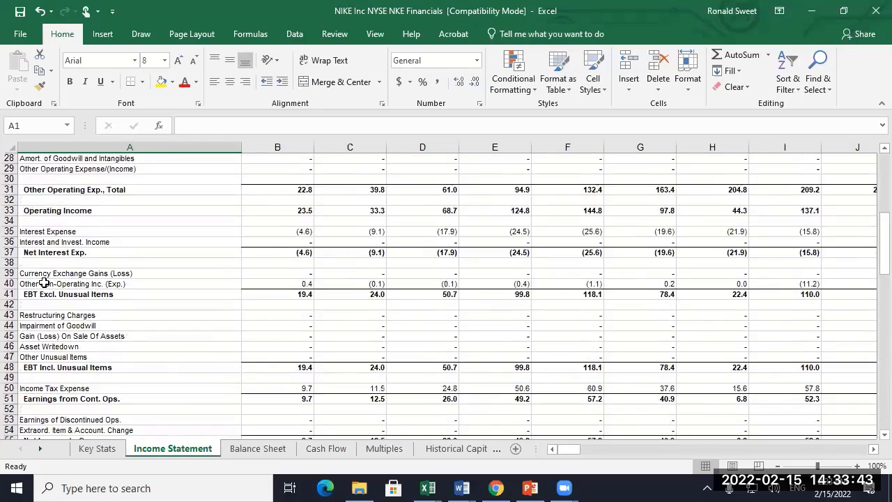
scroll(44, 282, "down", 11)
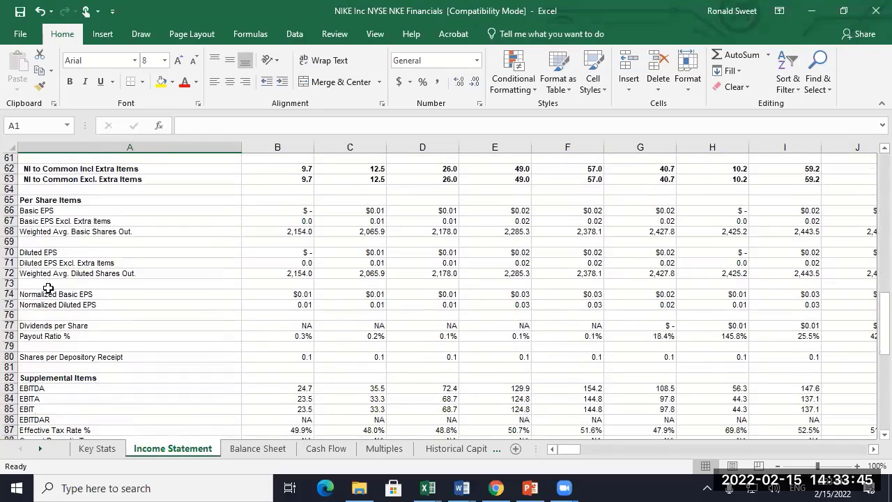
scroll(48, 288, "down", 7)
scroll(49, 289, "down", 3)
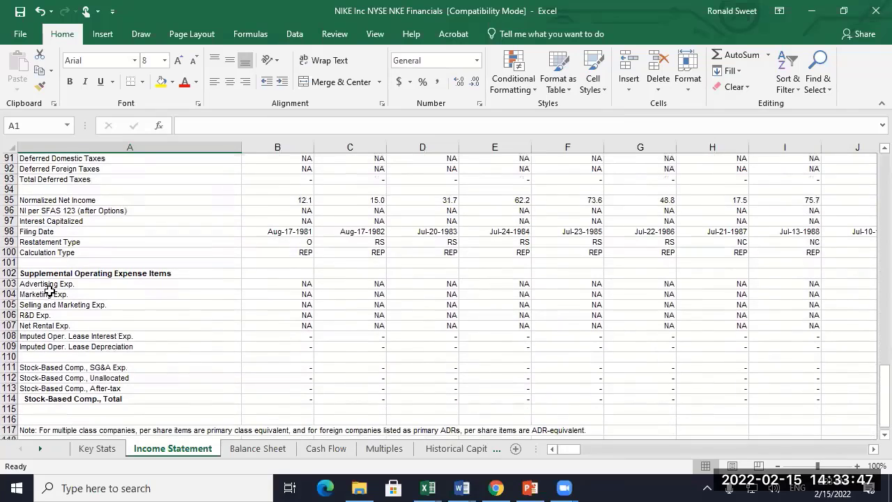
left_click(32, 294)
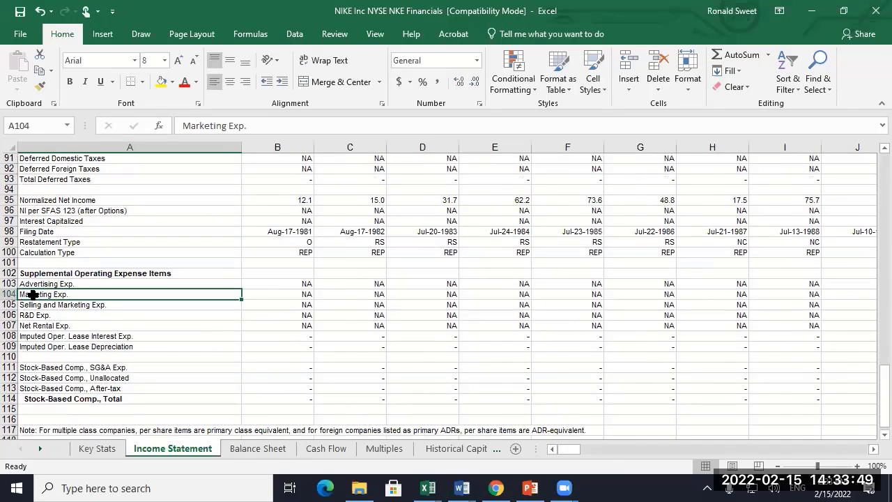
Examine the Marketing Exp. row across all fiscal years to see where reported marketing figures begin
key("Right")
key("Right")
key("Right")
key("Right")
key("Right")
key("Right")
key("Right")
key("Right")
key("Right")
key("Right")
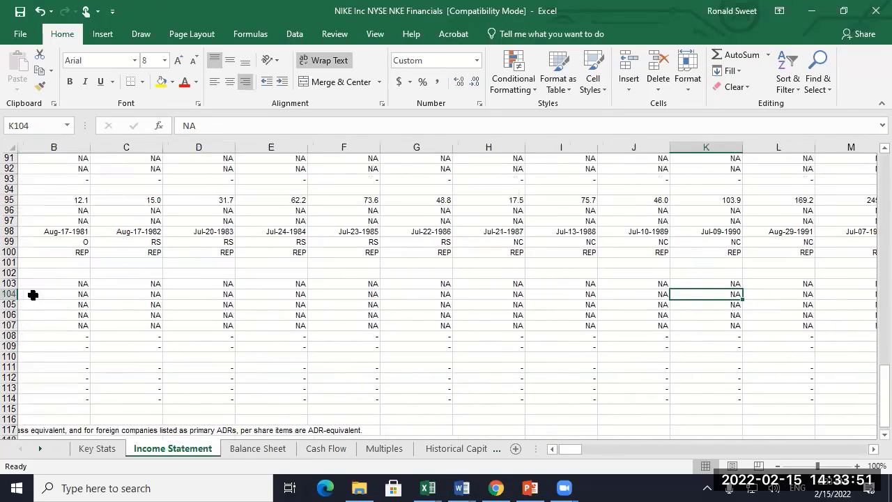
key("Right")
key("Right")
key("Right")
key("Right")
key("Right")
key("Right")
key("Right")
key("Right")
key("Right")
key("Right")
key("Right")
key("Right")
key("Right")
key("Right")
key("Right")
key("Right")
key("Right")
key("Right")
key("Right")
key("Right")
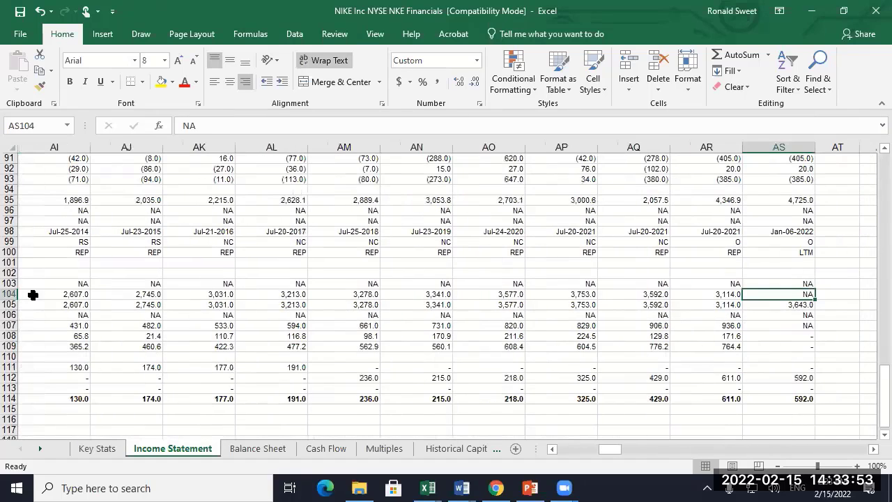
key("Left")
key("Left")
key("Left")
key("Left")
key("Left")
key("Left")
key("Left")
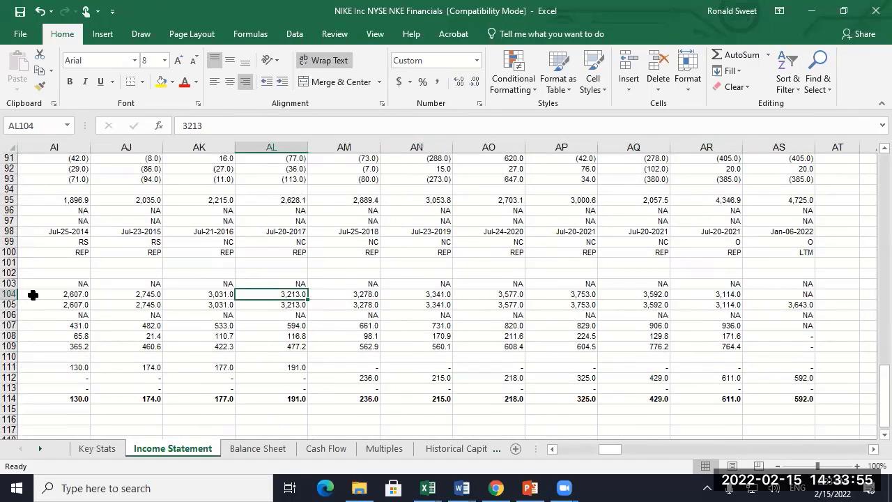
key("Left")
key("Left")
key("Left")
key("Left")
key("Left")
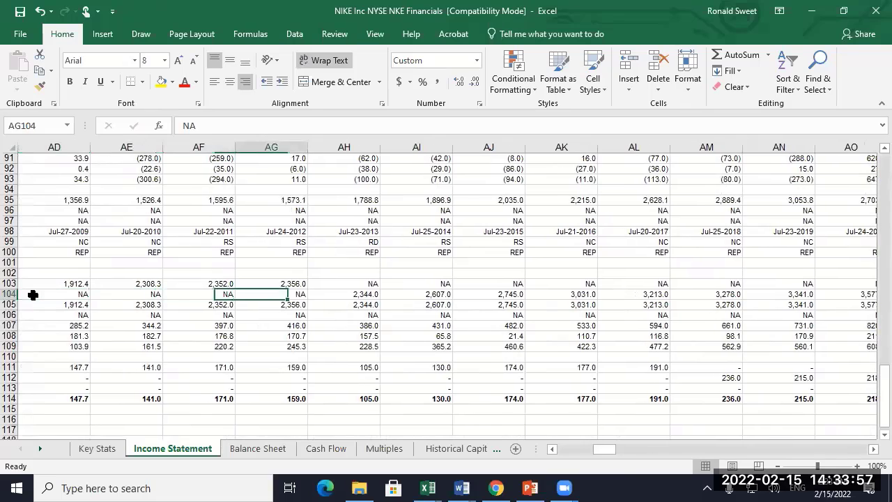
Enter the label "Rev to Marteting" in cell AG102, above the expense rows
key("Right")
key("Right")
key("Up")
key("Up")
key("Left")
key("Left")
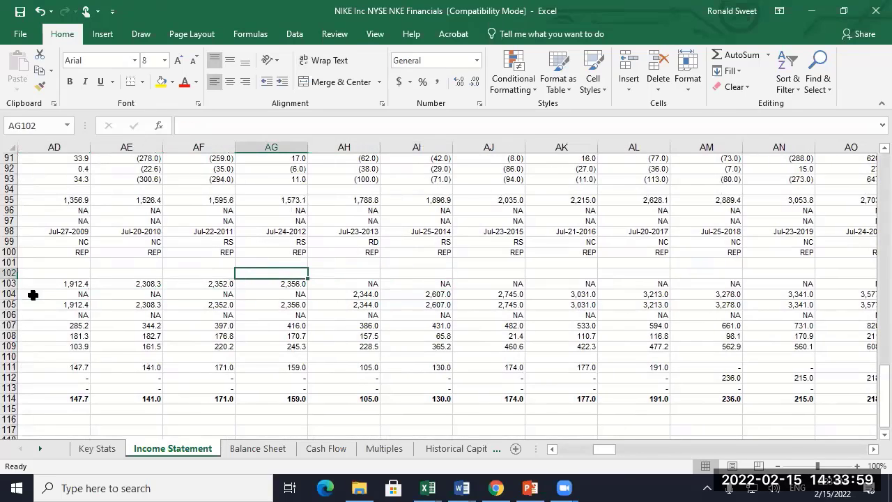
type("Rev to M")
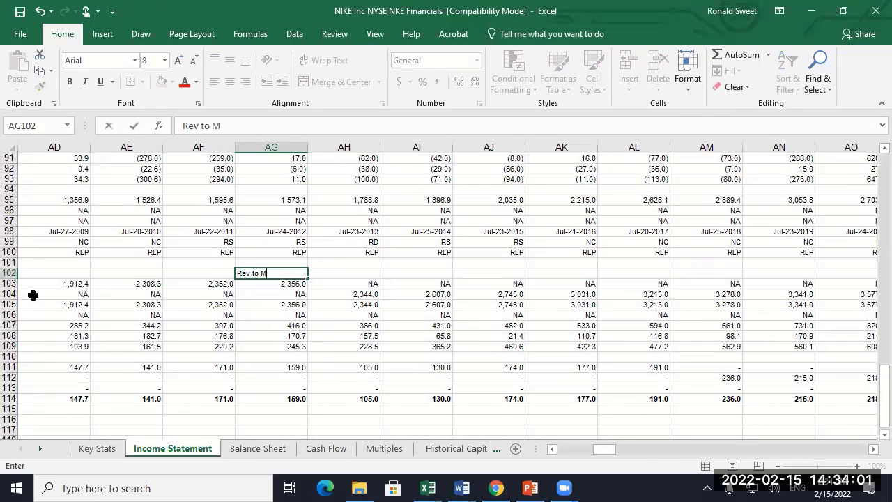
type("arteting")
key("ctrl+Return")
key("Right")
key("Left")
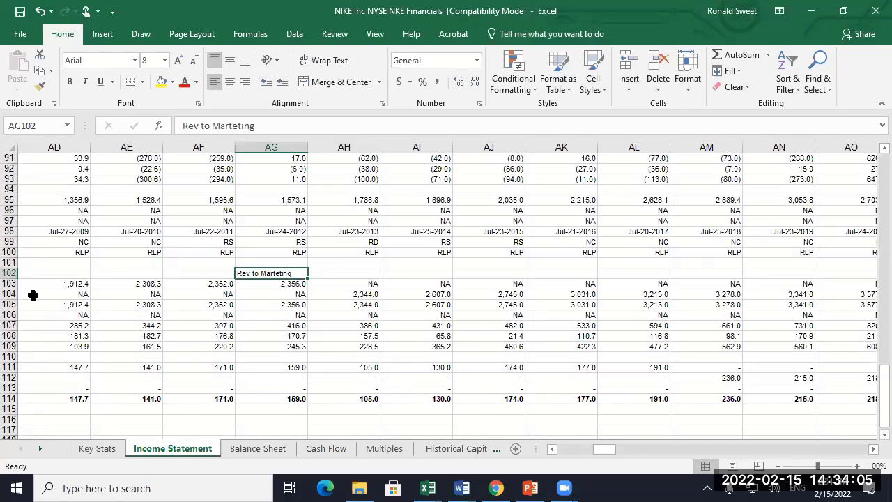
Fill the whole Marketing Exp. row 104, from column A through AS, with yellow
key("Right")
key("Down")
key("Down")
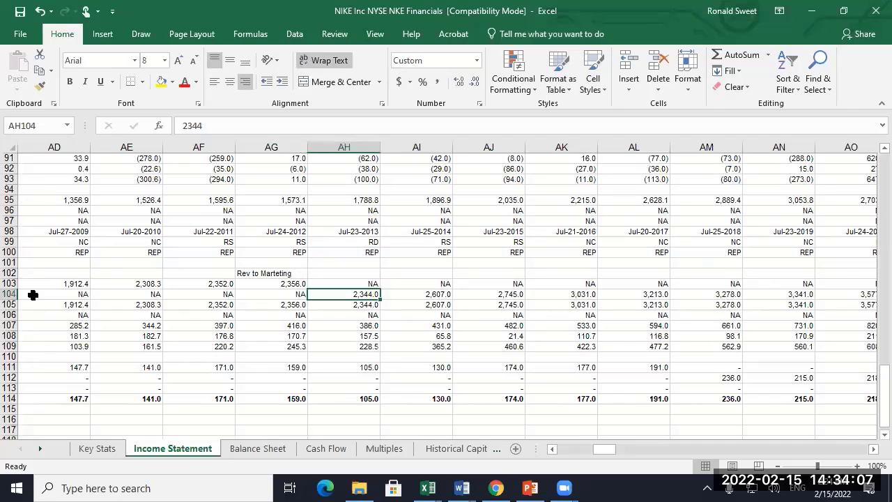
key("Home")
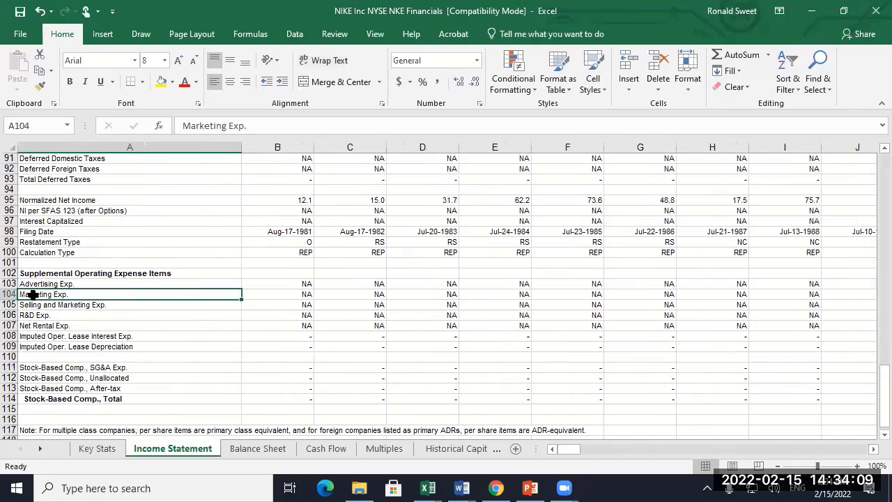
key("ctrl+shift+Right")
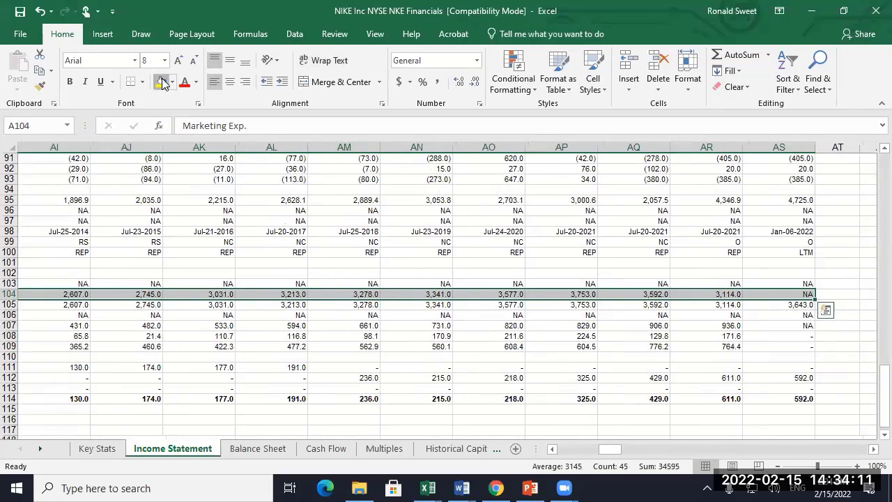
left_click(162, 81)
Calculate the revenue-to-marketing ratio in cell AH102, beside the "Rev to Marteting" label, with the formula +AH18/AH104
left_click(245, 282)
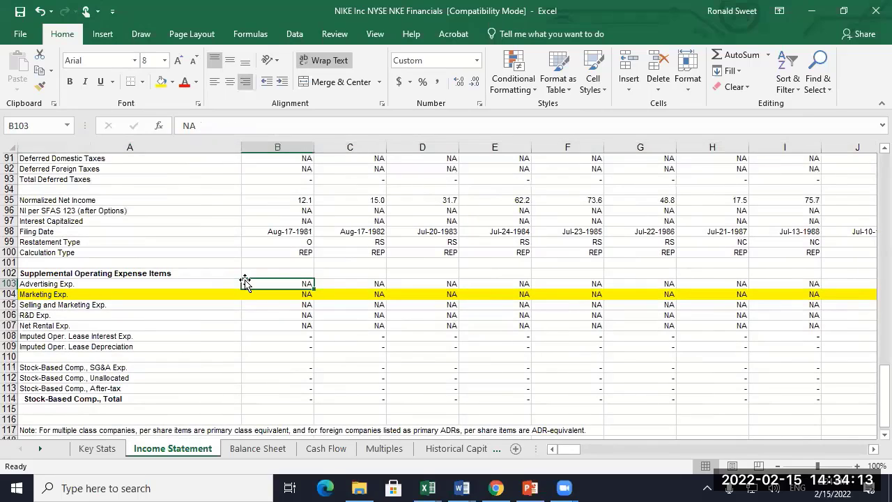
key("Up")
key("ctrl+Right")
key("Right")
key("Right")
key("Right")
key("Right")
key("Right")
key("Right")
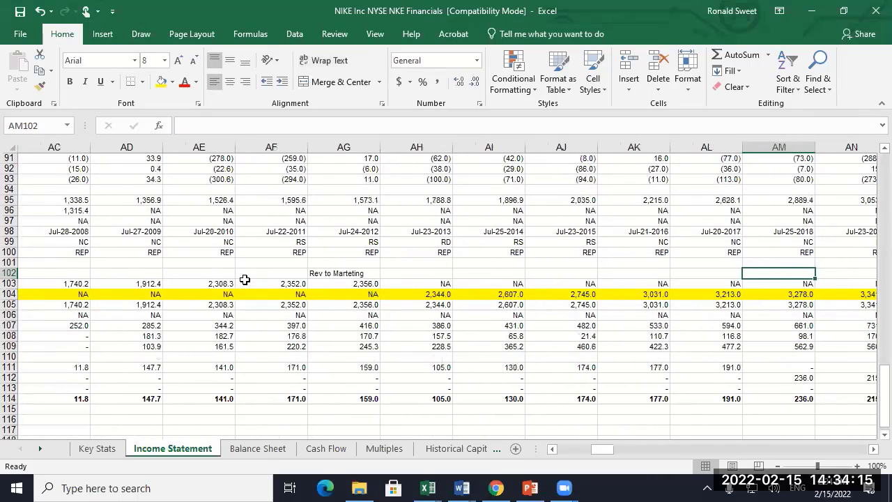
key("Left")
key("Left")
key("Left")
key("Left")
key("Left")
type("+")
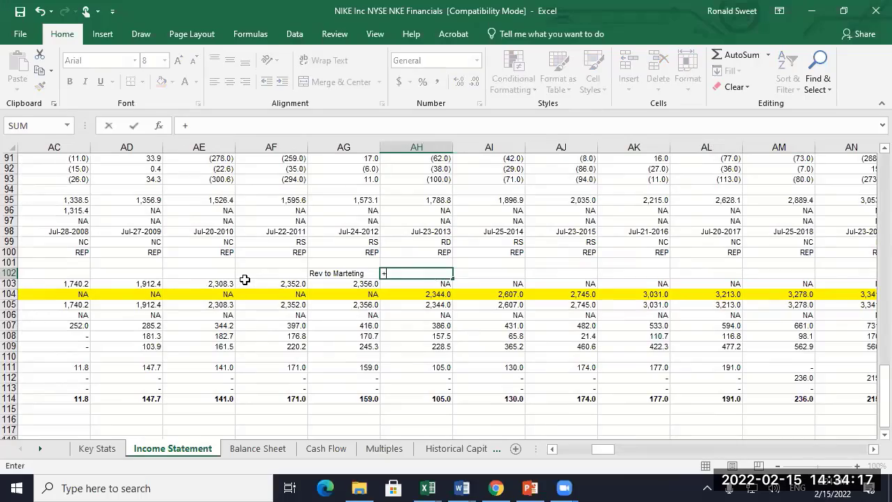
key("Up")
key("Up")
key("Up")
key("Up")
key("Up")
key("Up")
key("Up")
key("Up")
key("Up")
key("Up")
key("Up")
key("Up")
key("Up")
key("Up")
key("Up")
key("Up")
key("Up")
key("Up")
key("Up")
key("Up")
key("Up")
key("Up")
key("Up")
key("Up")
key("Up")
key("Up")
key("Up")
key("Up")
key("Up")
key("Up")
key("Up")
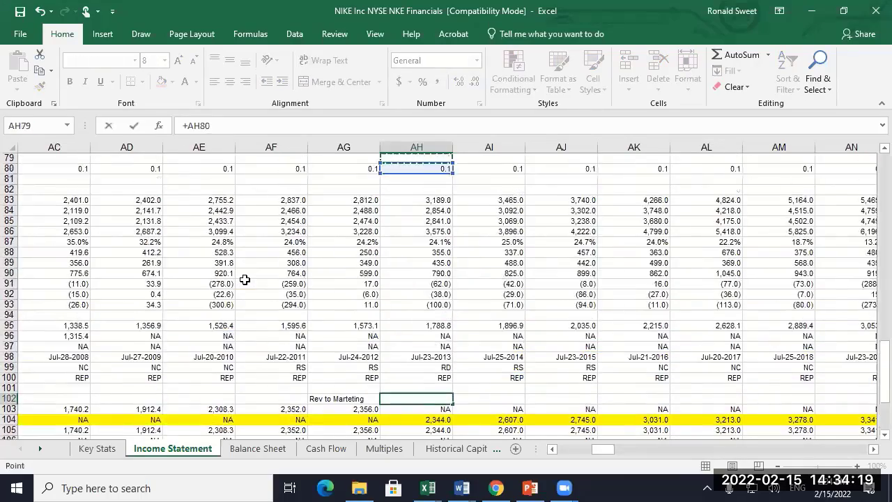
key("Up")
key("Up")
key("Up")
key("Up")
key("Up")
key("Up")
key("Up")
key("Up")
key("Up")
key("Up")
key("Up")
key("Up")
key("Up")
key("Up")
key("Up")
key("Up")
key("Up")
key("Up")
key("Up")
key("Up")
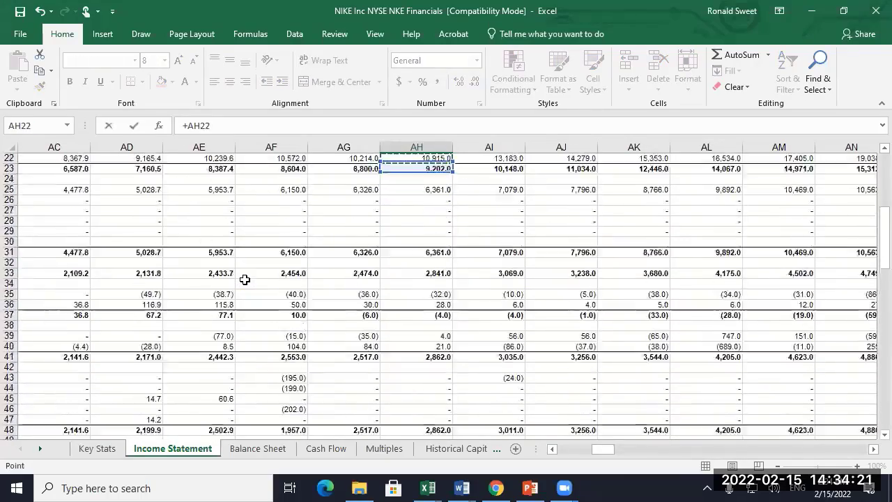
key("Down")
key("Down")
key("Down")
key("Down")
key("Down")
key("Down")
key("Down")
key("Down")
key("Down")
key("Down")
key("Down")
key("Down")
key("Down")
key("Down")
key("Down")
key("Down")
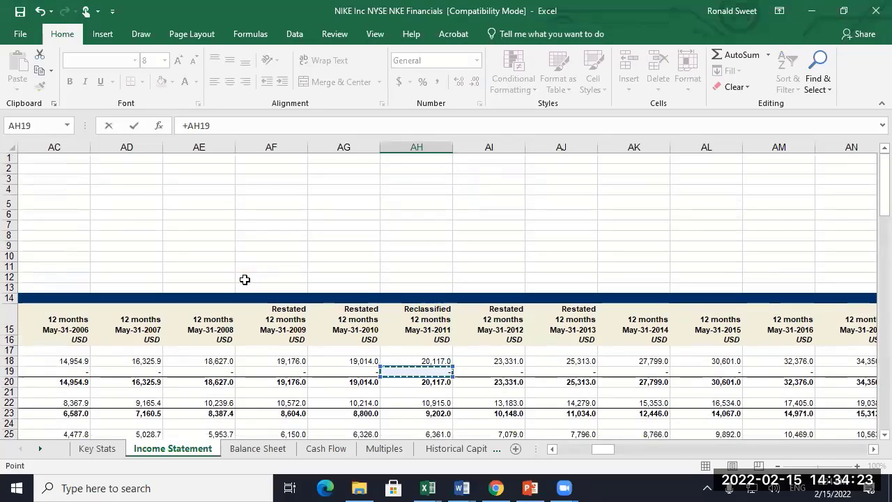
type("/")
key("Down")
key("Down")
key("Down")
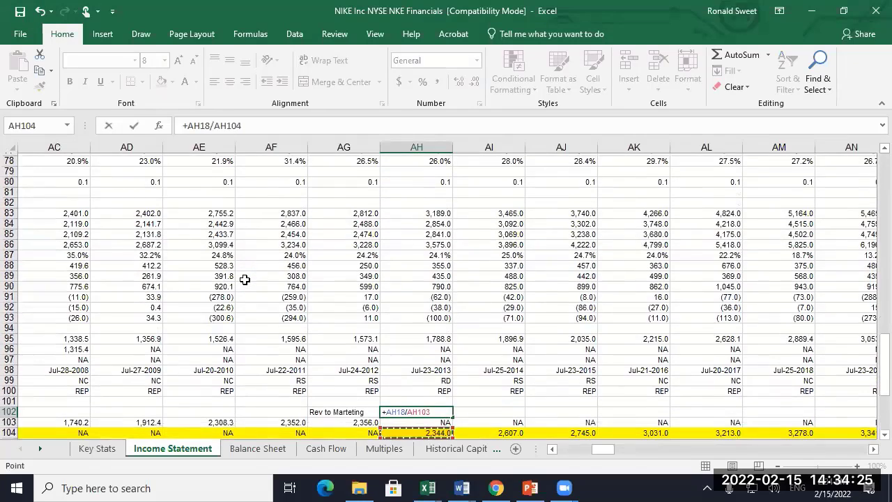
key("Up")
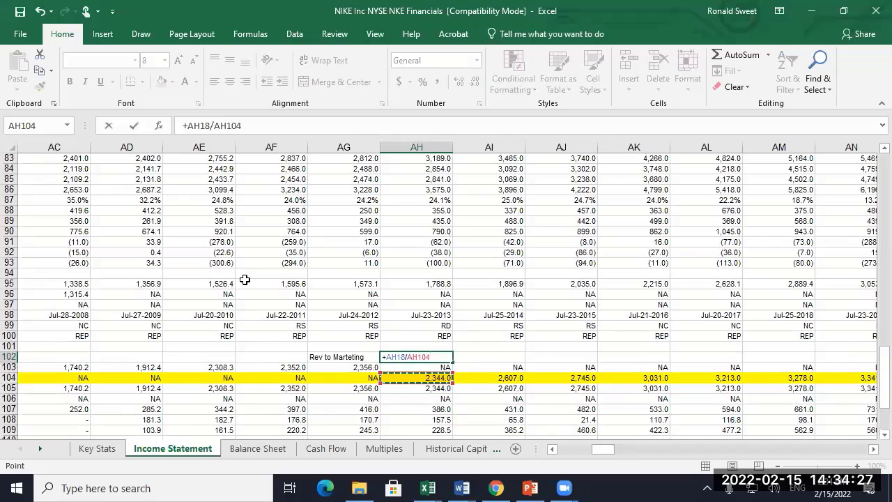
key("Return")
key("Up")
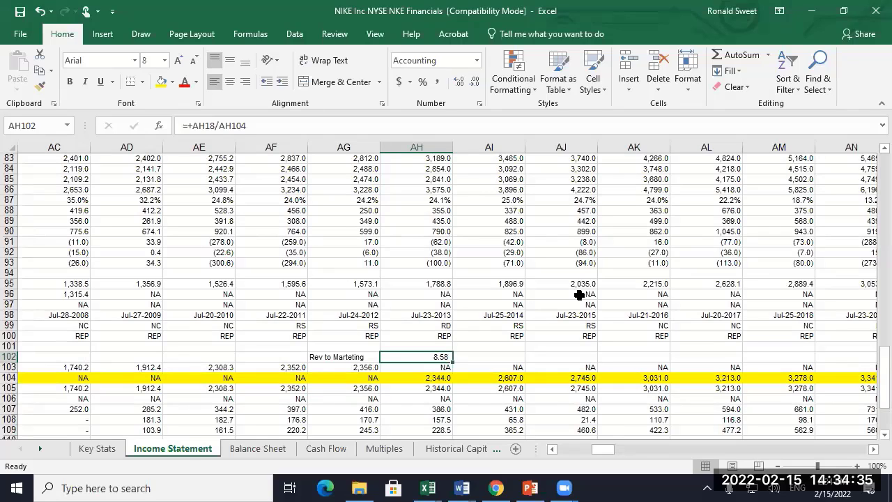
Copy the ratio formula from AH102 across row 102 through column AR
key("ctrl+c")
key("shift+Right")
key("shift+Right")
key("shift+Right")
key("shift+Right")
key("shift+Right")
key("shift+Right")
key("shift+Right")
key("shift+Right")
key("shift+Right")
key("shift+Right")
key("shift+Right")
key("shift+Right")
key("shift+Right")
key("shift+Right")
key("shift+Right")
key("shift+Right")
key("shift+Right")
key("shift+Right")
key("shift+Right")
key("shift+Right")
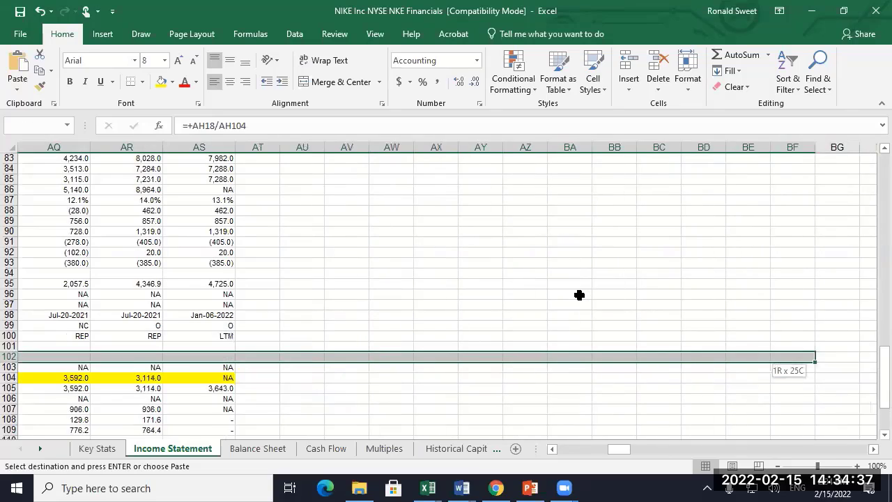
key("shift+Left")
key("shift+Left")
key("shift+Left")
key("shift+Left")
key("shift+Left")
key("shift+Left")
key("shift+Left")
key("shift+Left")
key("shift+Left")
key("shift+Left")
key("shift+Left")
key("shift+Left")
key("shift+Left")
key("shift+Left")
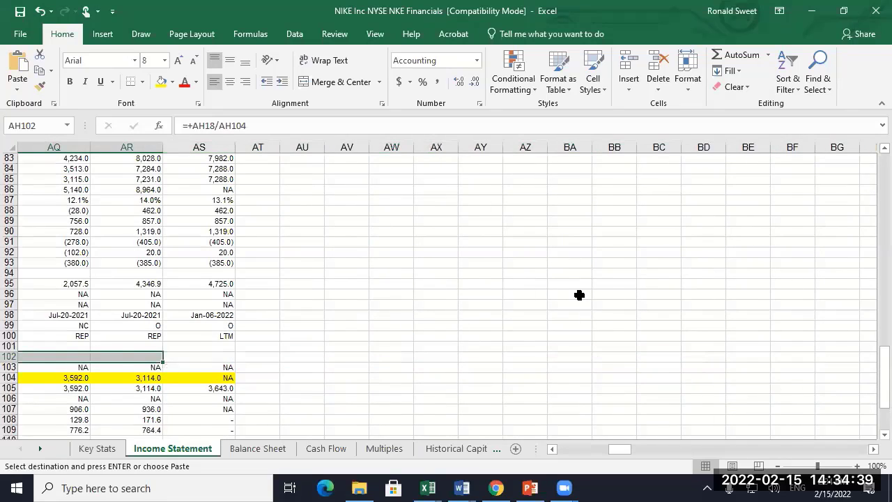
key("Return")
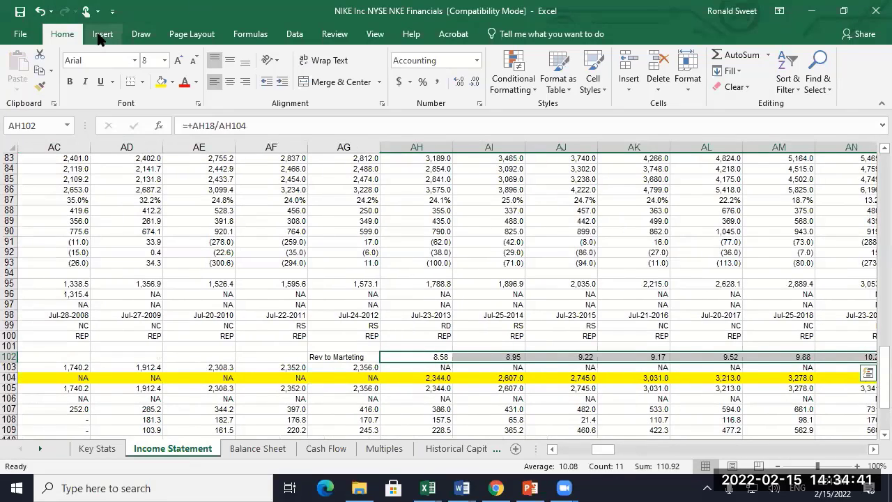
Plot the ratios in AH102:AR102 as a line chart to view their trend, and delete the chart
left_click(99, 40)
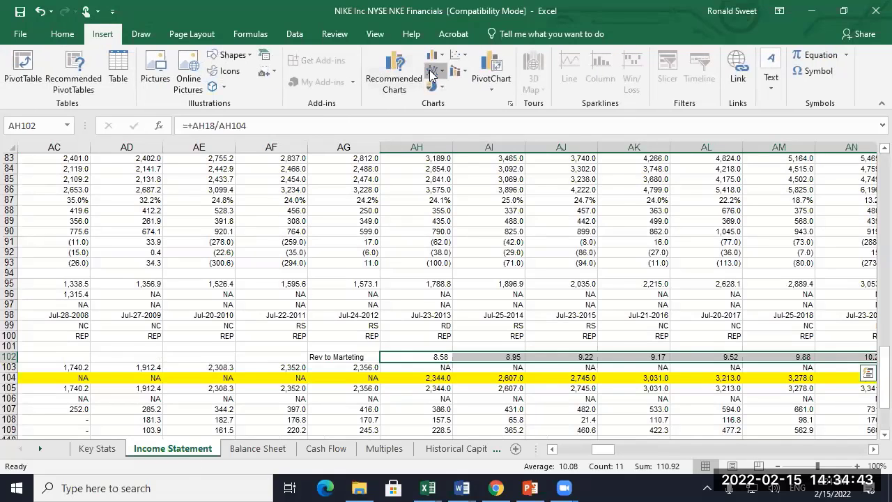
left_click(430, 73)
left_click(452, 115)
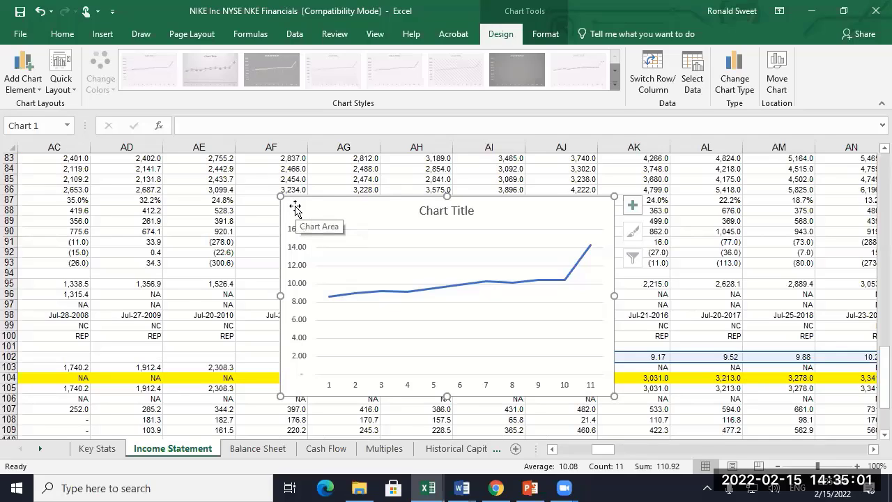
key("Delete")
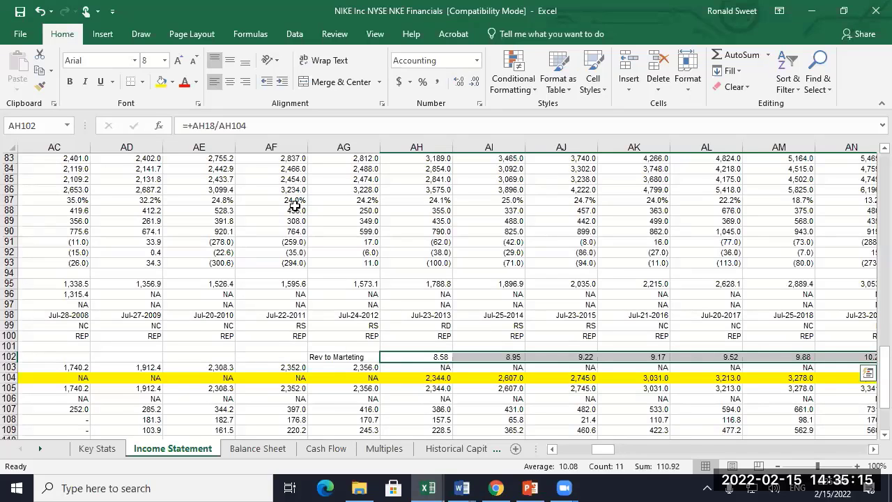
Examine the revenue-to-marketing ratios along row 102 up to the most recent fiscal years
key("Right")
key("Right")
key("Right")
key("Right")
key("Right")
key("Right")
key("Right")
key("Right")
key("Right")
key("Right")
key("Right")
key("Right")
key("Right")
key("Right")
key("Right")
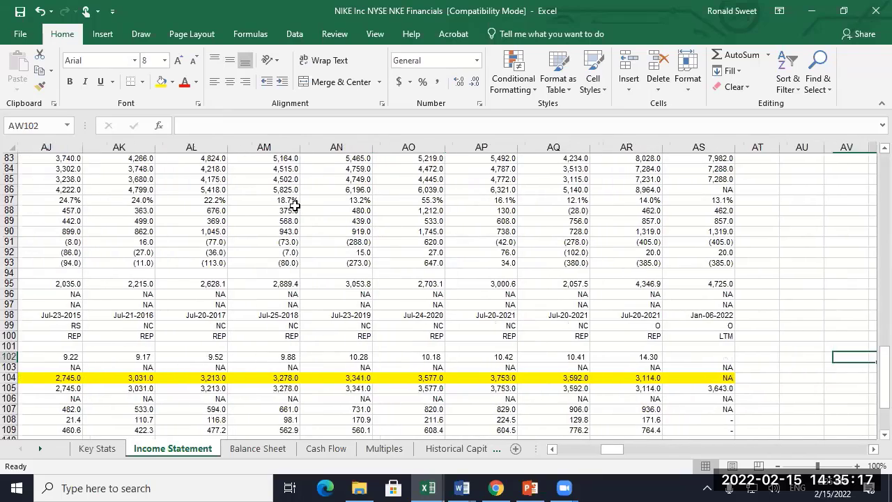
key("Right")
key("Right")
key("Right")
key("Right")
key("Left")
key("Left")
key("Left")
key("Left")
key("Left")
key("Left")
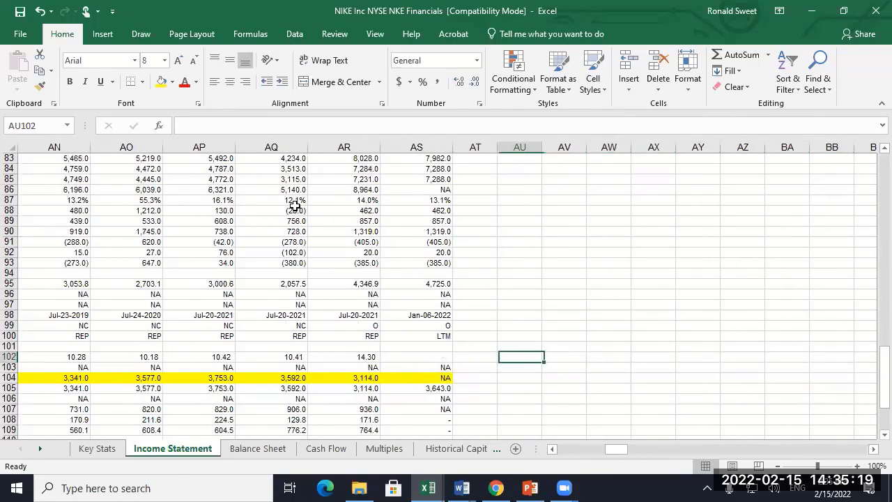
Check the highlighted marketing expenses in row 104 for the May-2020 and May-2021 fiscal years, cells AQ104 and AR104
key("Left")
key("Left")
key("Left")
key("Left")
key("Down")
key("Down")
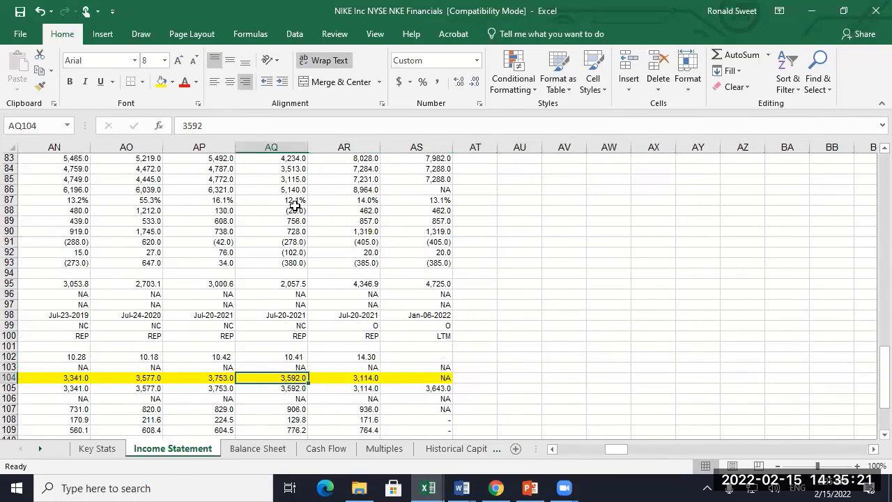
key("Right")
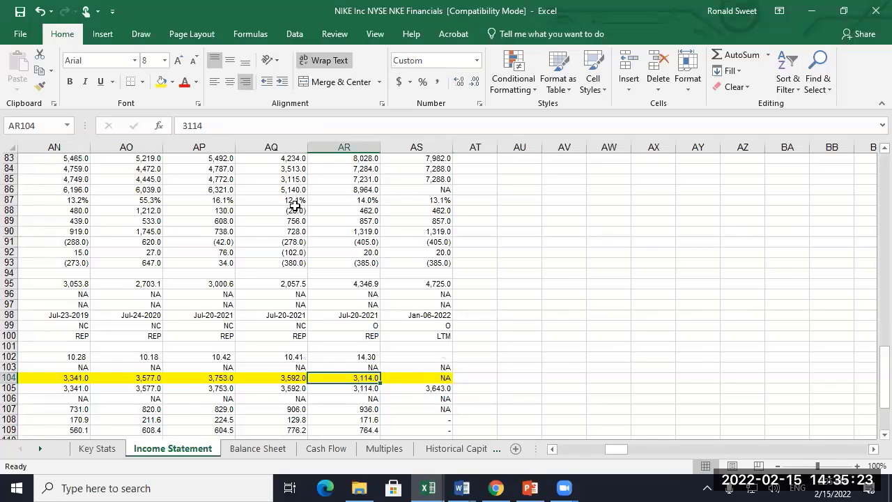
Examine the May-2021 revenue in AR18 and the income statement rows beneath it for the recent fiscal years
key("Page_Up")
key("Page_Up")
key("Page_Up")
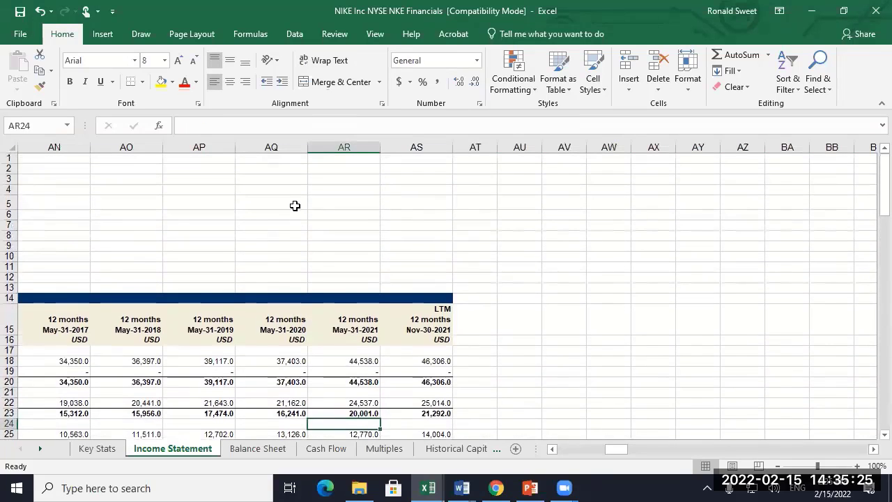
key("Up")
key("Up")
key("Up")
key("Up")
key("Up")
key("Up")
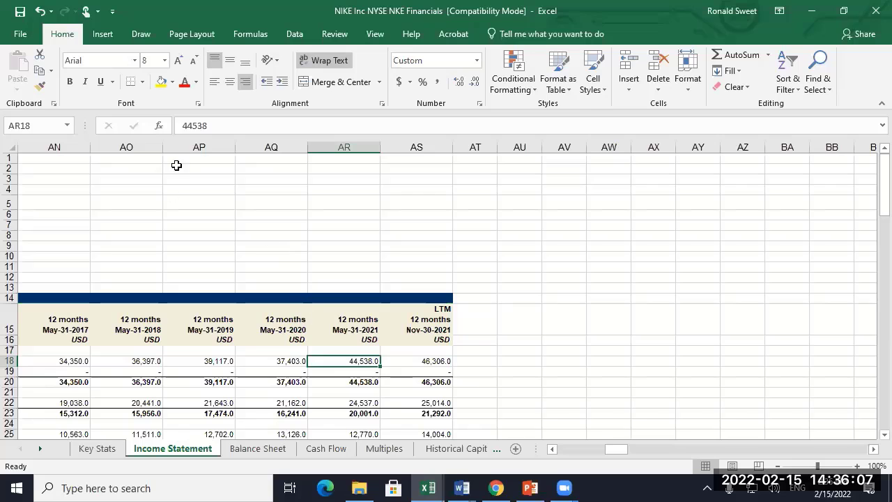
left_click(155, 213)
scroll(327, 264, "down", 3)
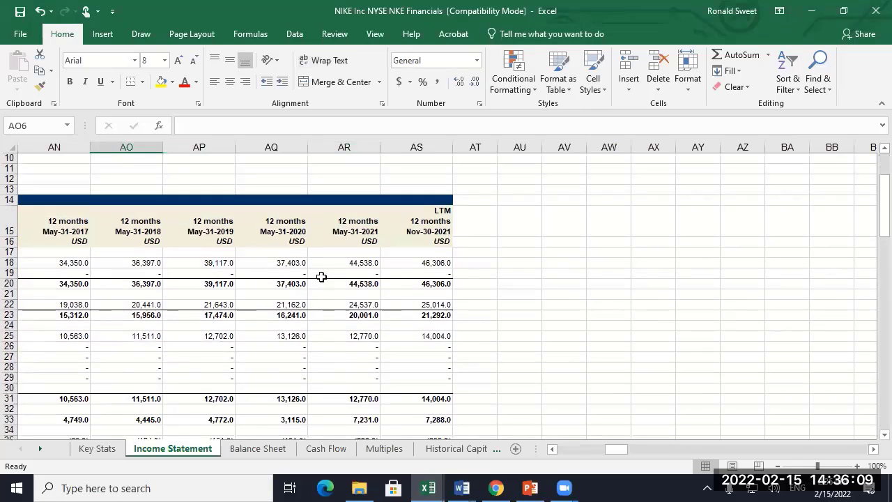
scroll(327, 264, "down", 1)
scroll(326, 264, "down", 1)
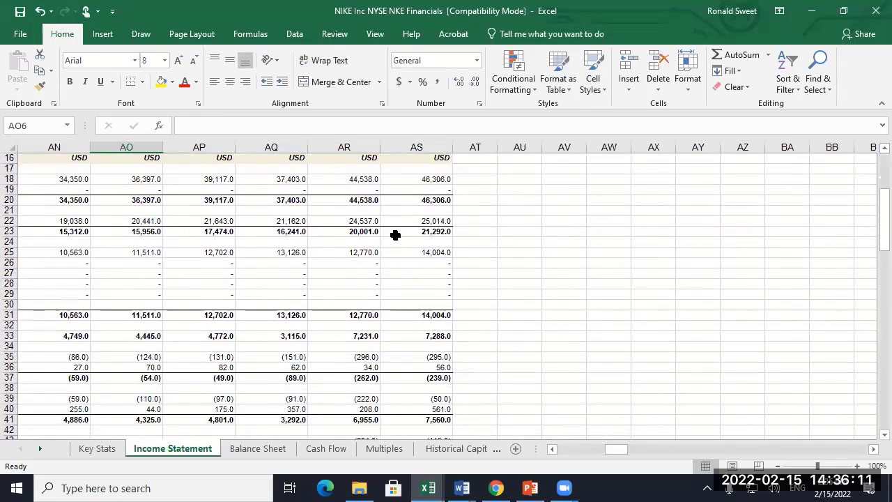
scroll(341, 216, "up", 2)
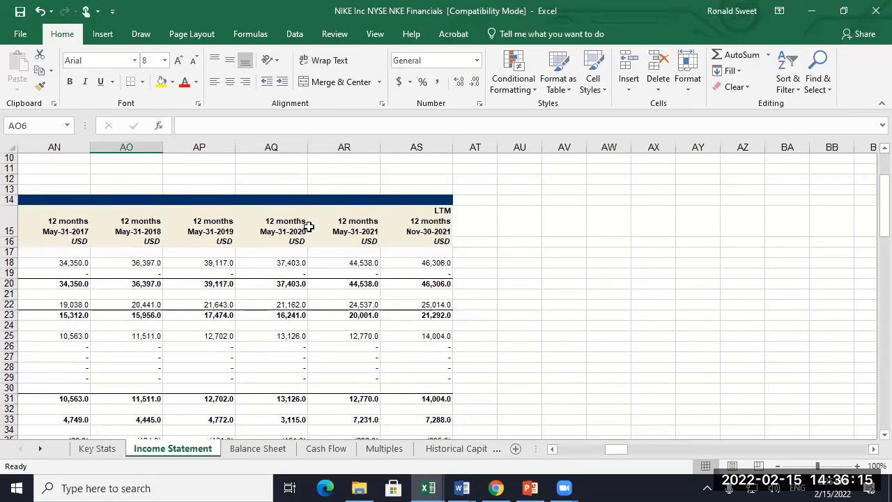
scroll(310, 265, "down", 13)
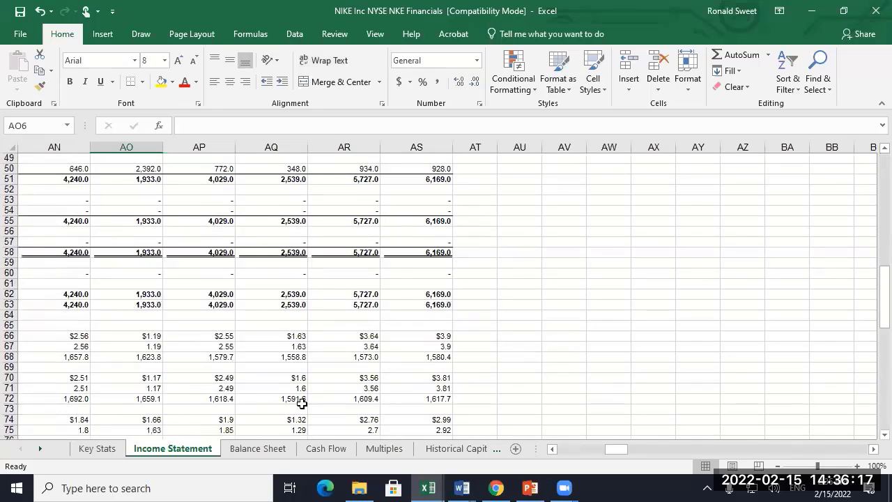
Switch to S&P Capital IQ in Chrome, search for "facebook" and open the Meta Platforms, Inc. (NasdaqGS:FB) income statement
left_click(496, 488)
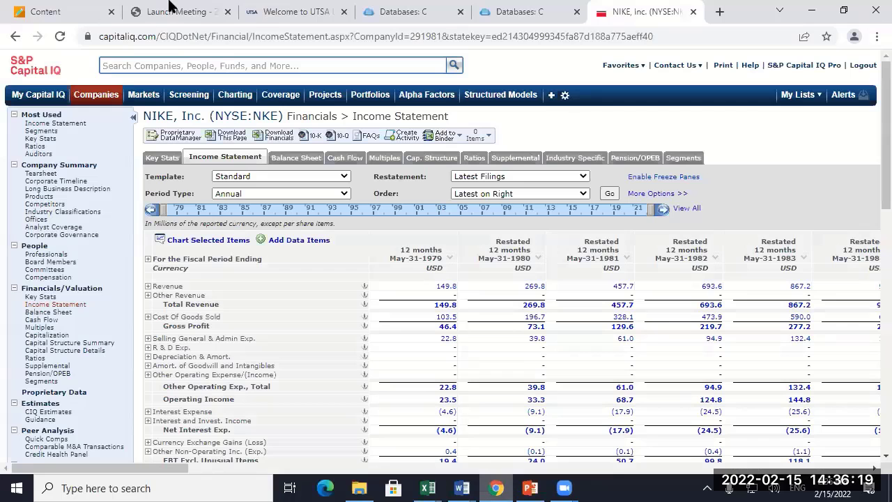
left_click(547, 12)
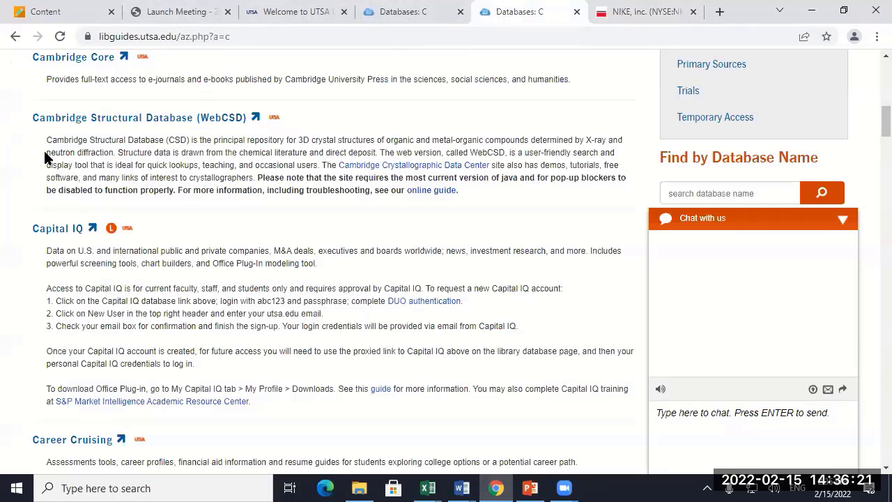
left_click(659, 13)
left_click(151, 66)
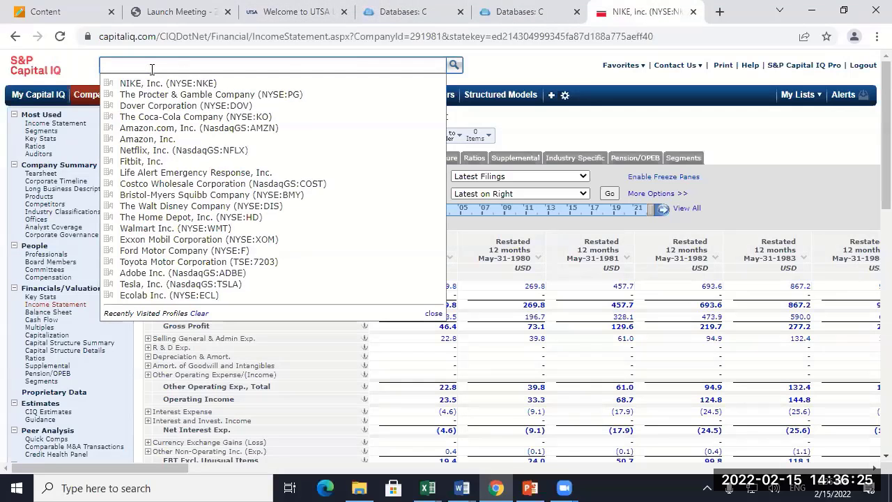
type("facebook")
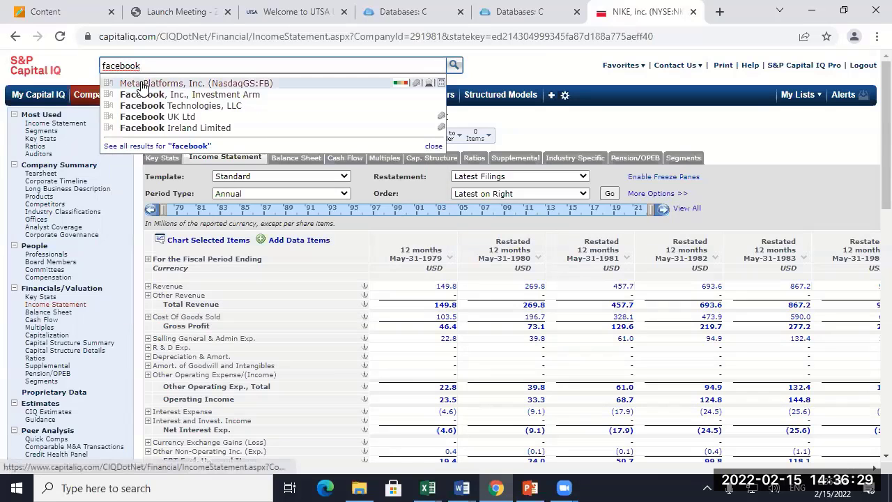
left_click(142, 83)
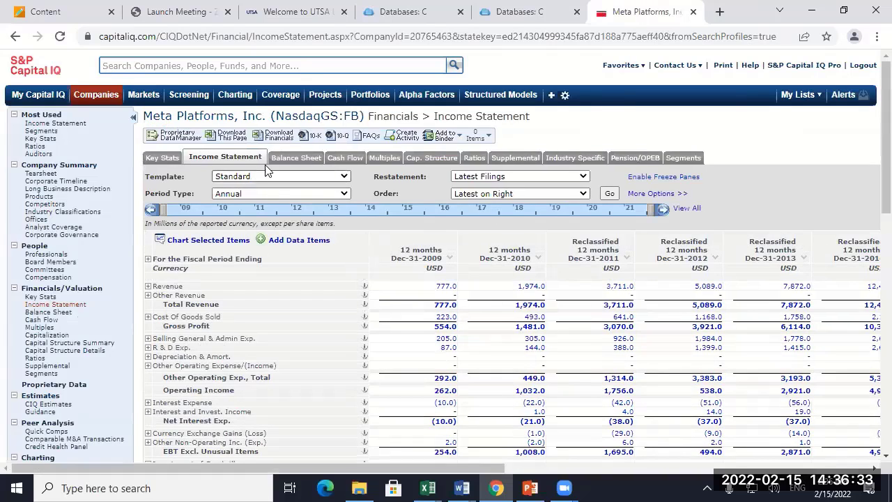
Download the Meta Platforms financials as an Excel file and open the downloaded workbook
left_click(282, 138)
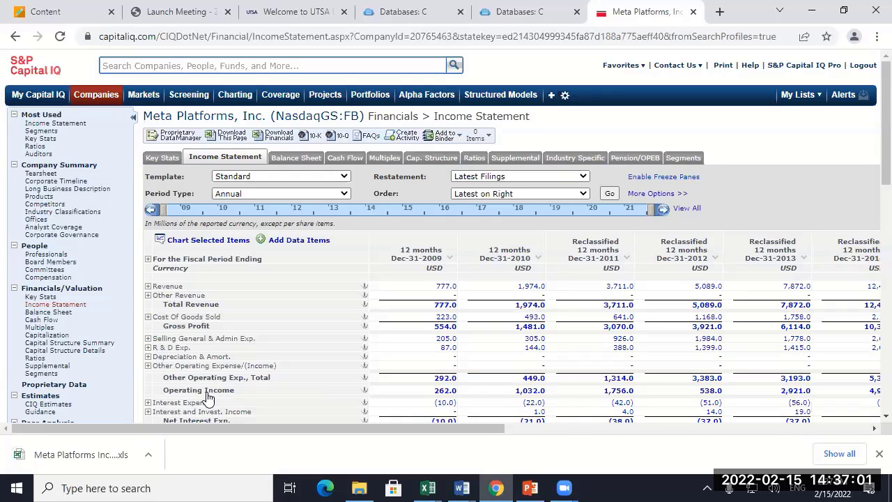
left_click(39, 454)
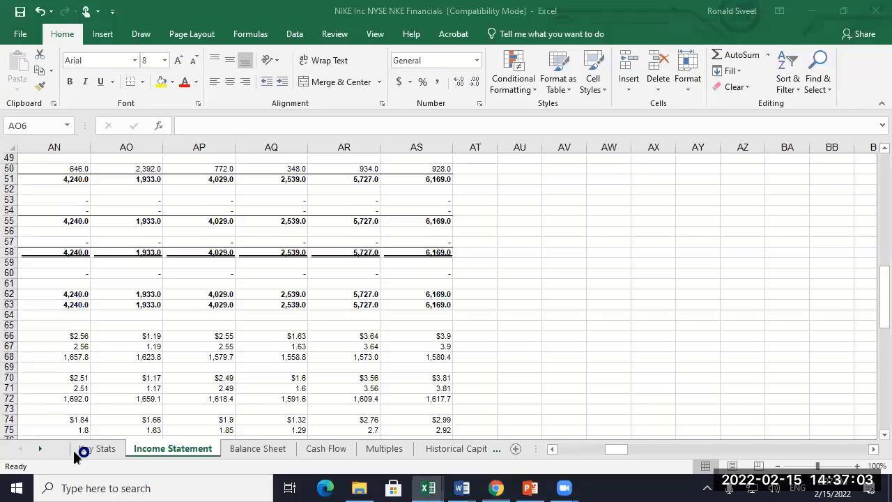
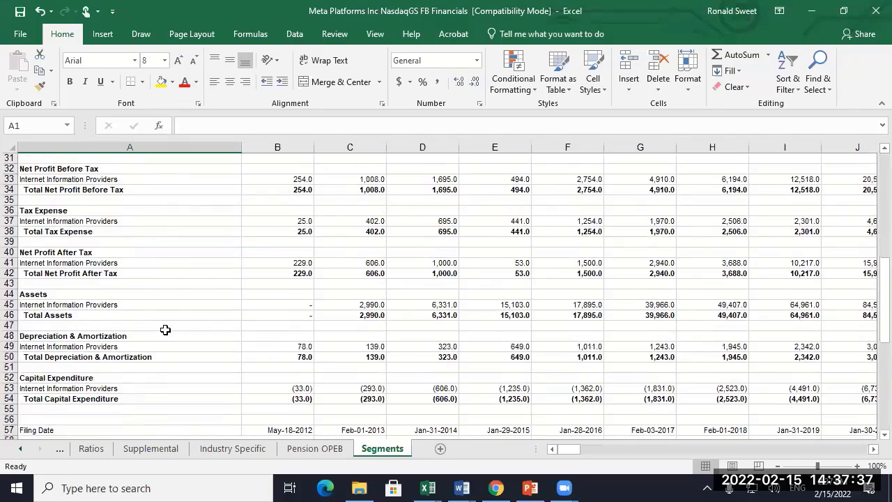
Review the business and geographic segment data on the Segments sheet of the Meta Platforms workbook
scroll(165, 329, "down", 4)
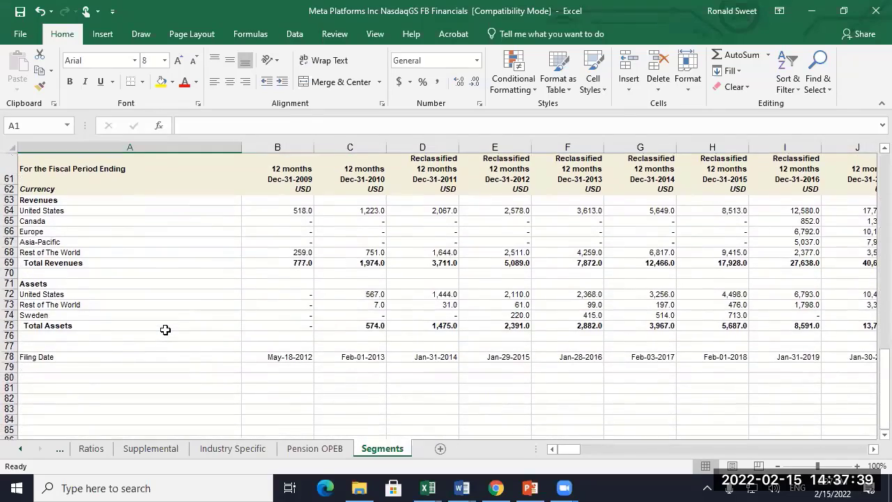
scroll(165, 329, "up", 7)
scroll(165, 330, "up", 5)
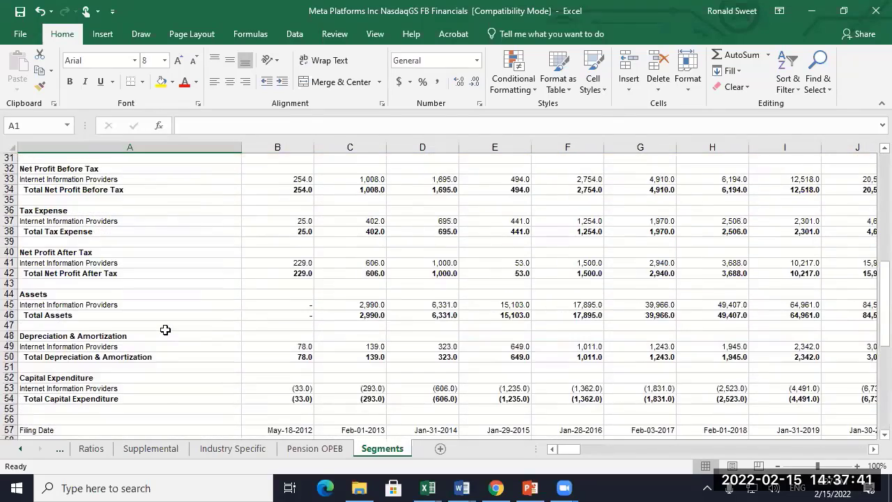
scroll(165, 330, "up", 10)
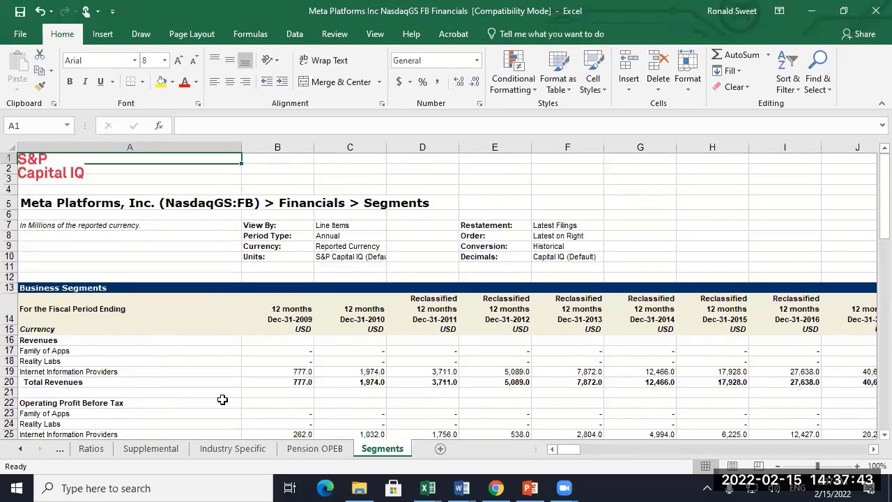
Go to the Key Stats sheet and review its multiples, capitalization chart, current capitalization and key financials
left_click(21, 450)
left_click(21, 450)
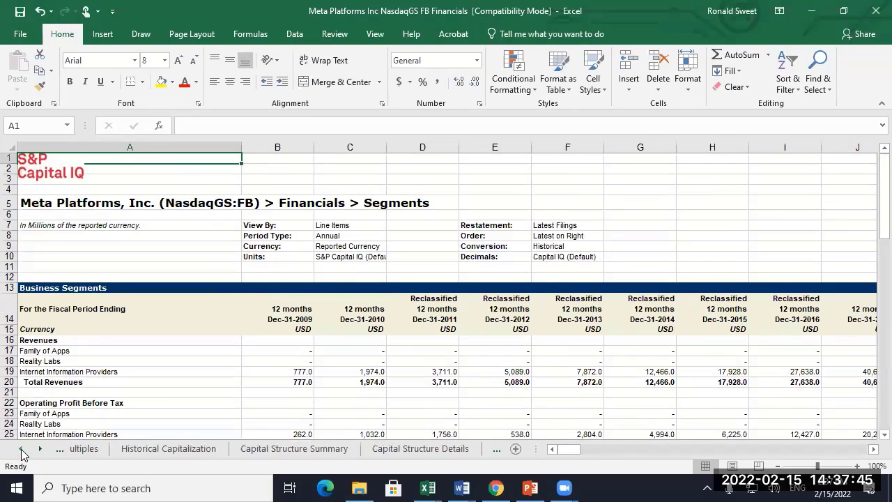
left_click(20, 451)
left_click(21, 451)
left_click(80, 449)
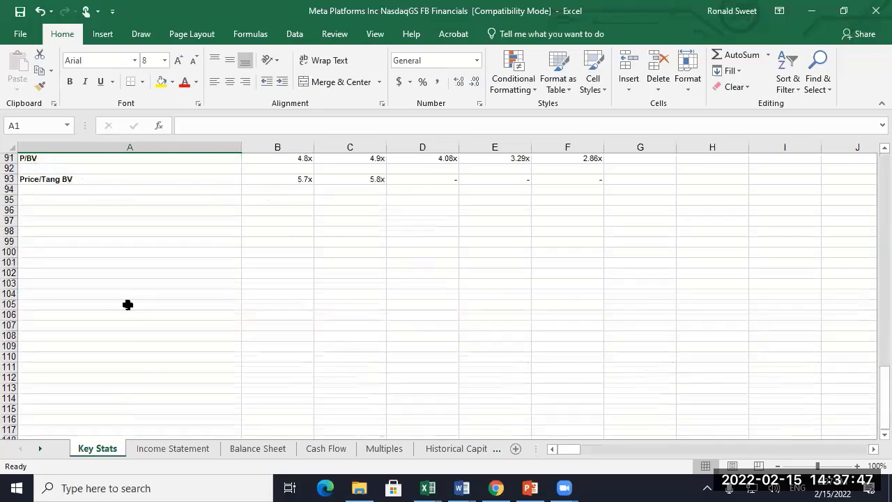
scroll(126, 305, "up", 5)
scroll(127, 304, "up", 2)
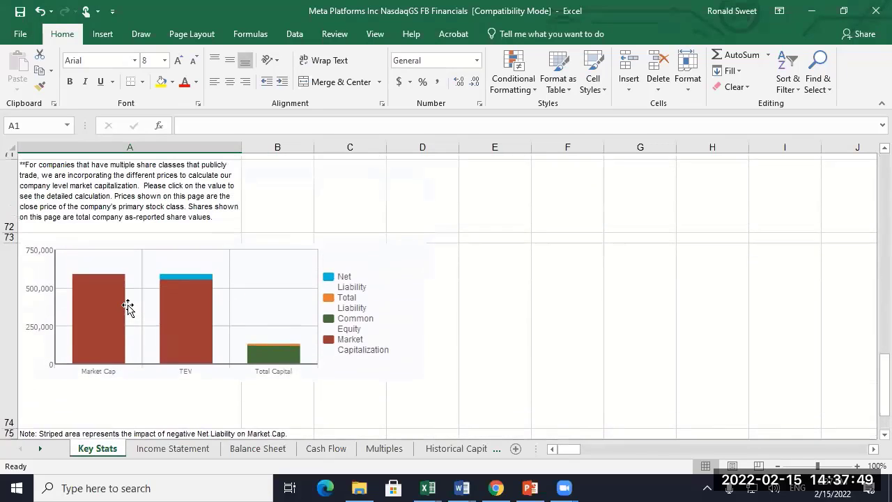
scroll(128, 307, "up", 7)
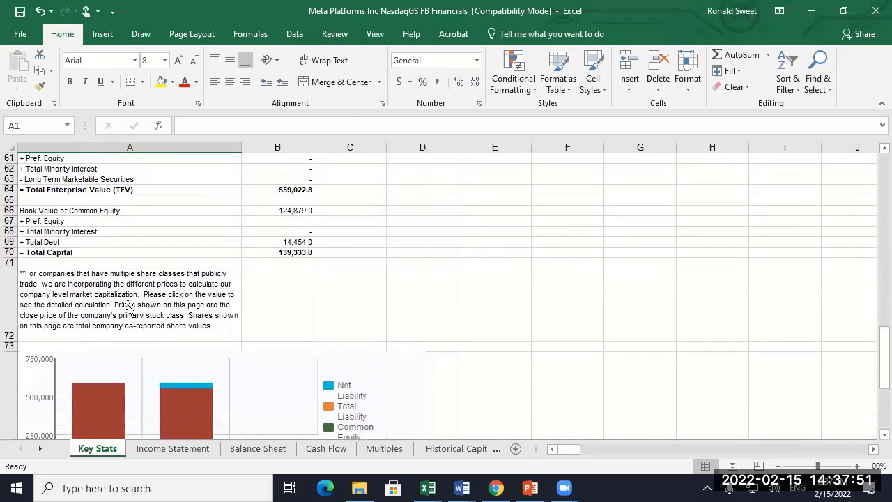
scroll(127, 307, "up", 8)
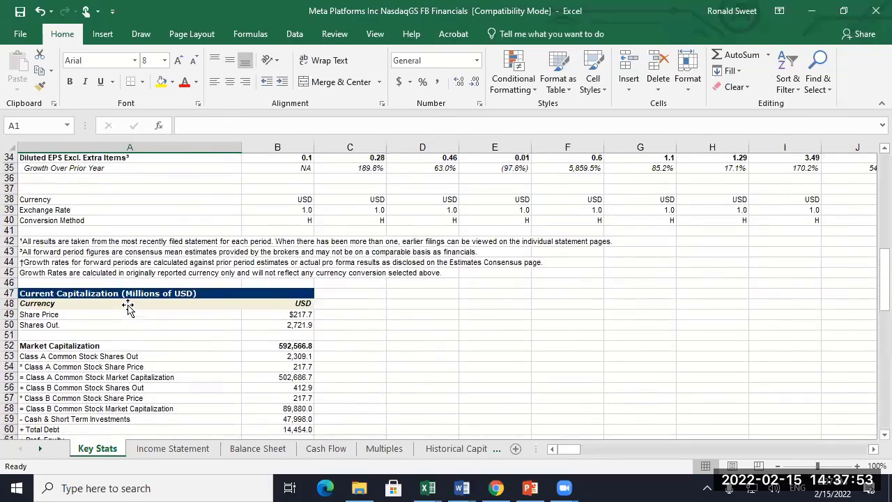
scroll(128, 307, "up", 4)
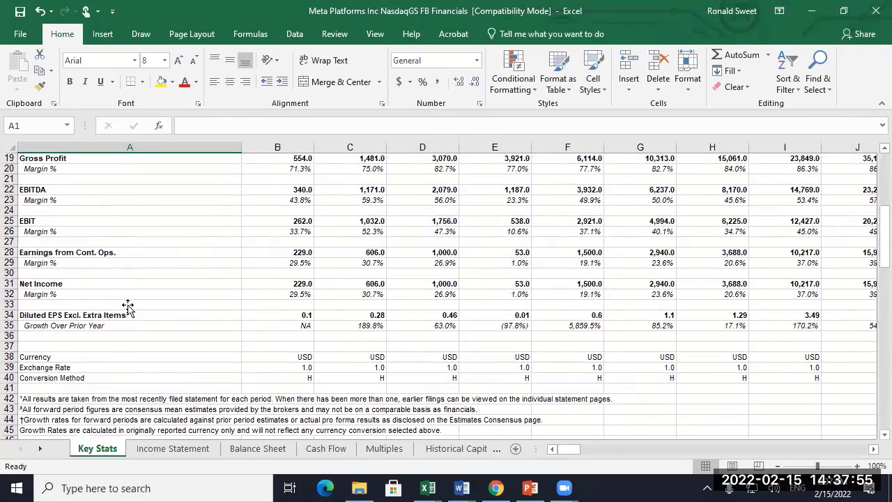
scroll(127, 306, "up", 4)
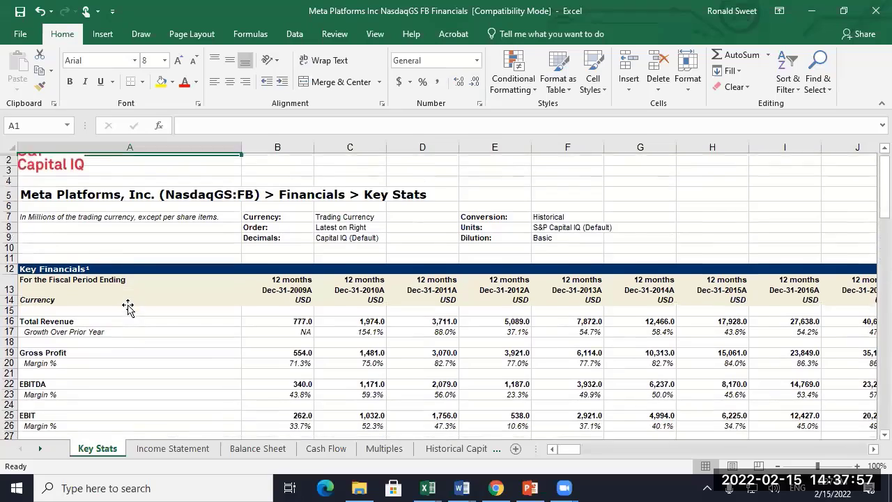
Open the Income Statement sheet and review the supplemental operating expense items, supplemental items and per-share rows
left_click(179, 449)
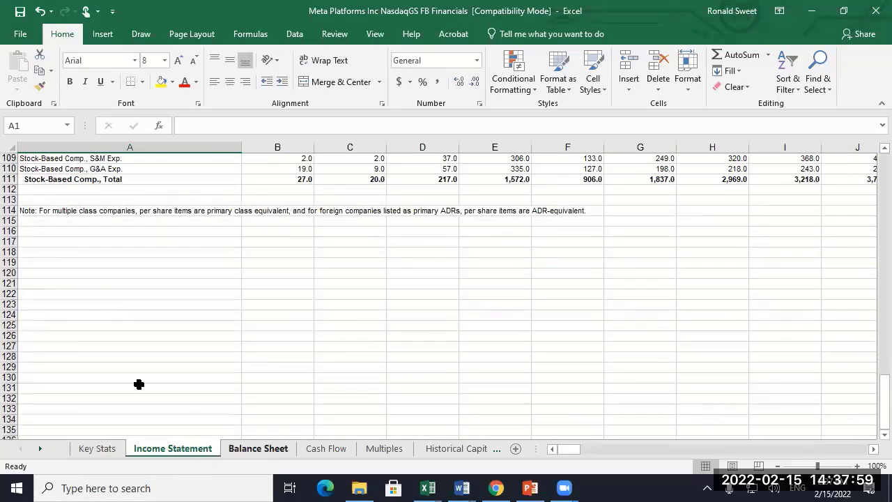
scroll(90, 284, "up", 6)
scroll(89, 284, "up", 8)
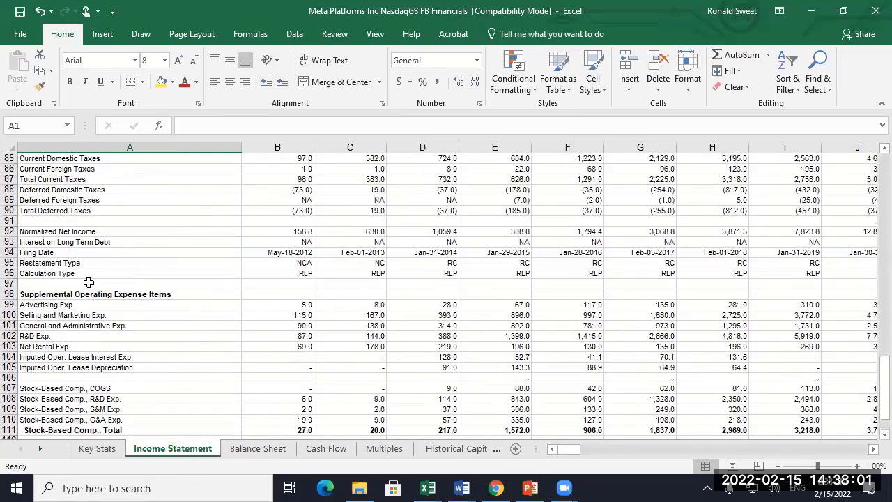
scroll(90, 284, "up", 1)
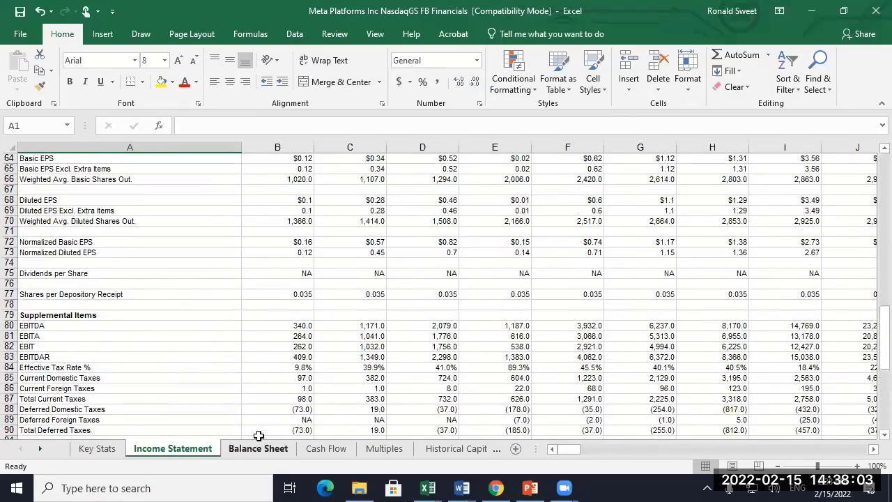
Look through the Cash Flow sheet and the Multiples sheet, reading the valuation multiples down to Market Cap/LTM Levered FCF
left_click(322, 450)
left_click(382, 450)
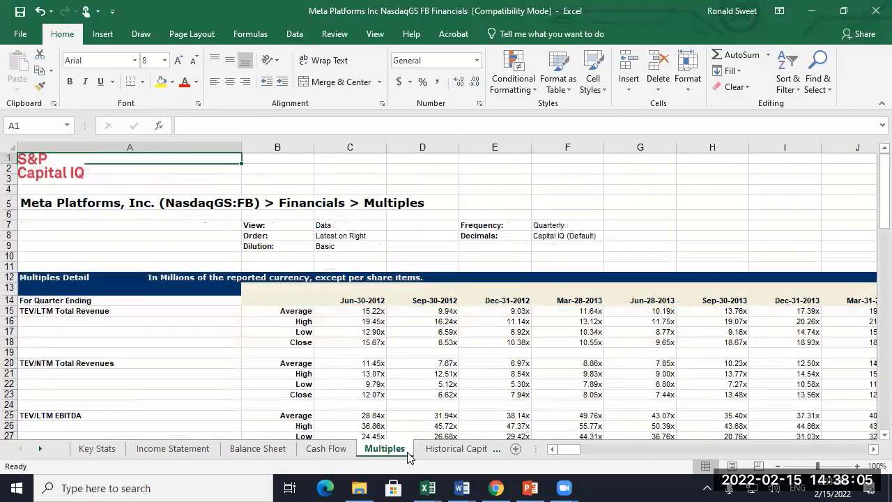
scroll(166, 349, "down", 10)
scroll(166, 349, "down", 12)
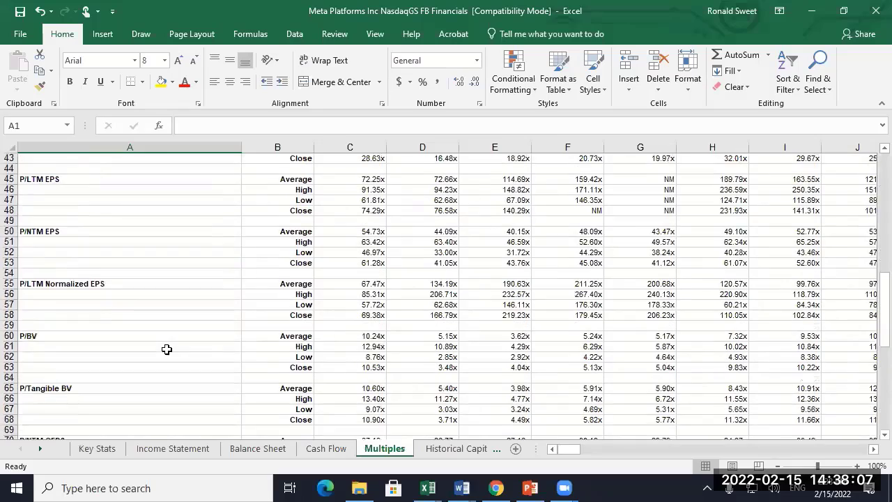
scroll(169, 357, "down", 4)
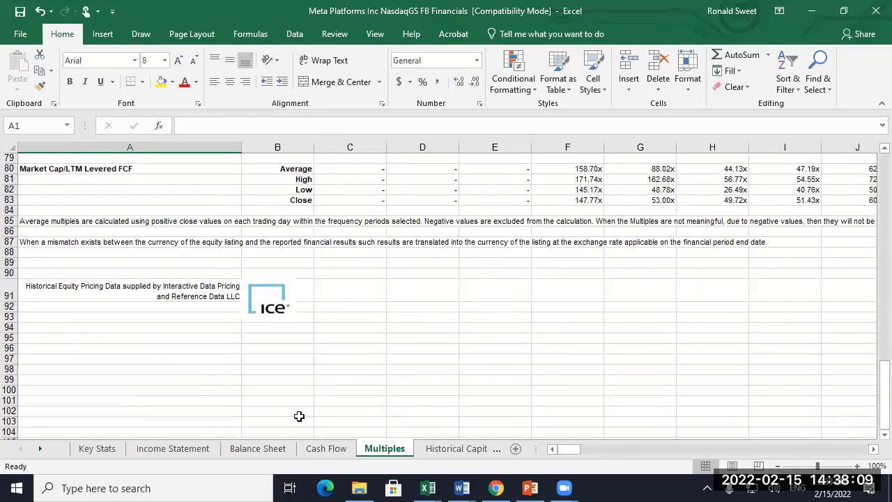
View the Historical Capitalization and Capital Structure Details sheets, and examine the profitability, margin and turnover ratios on the Ratios sheet
left_click(454, 449)
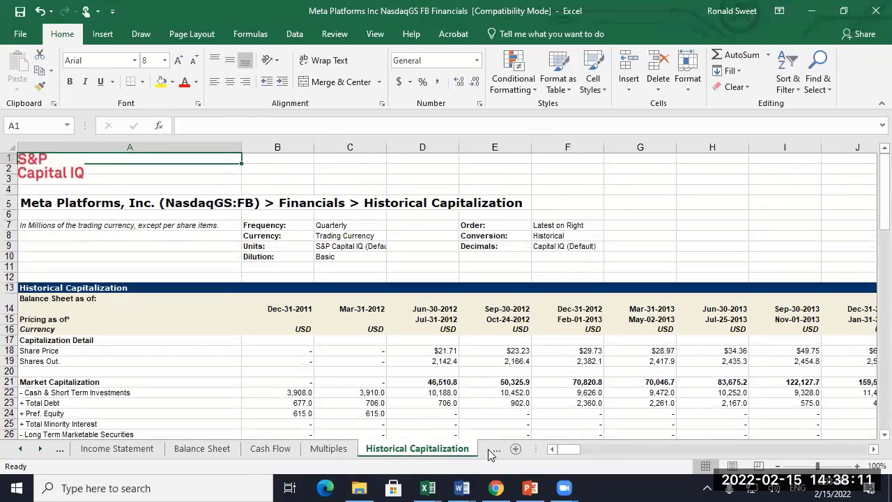
left_click(491, 450)
left_click(457, 450)
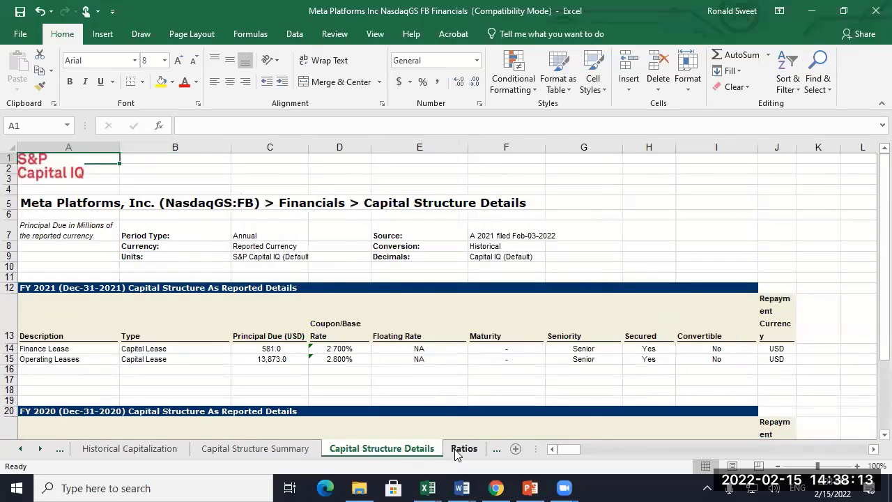
left_click(463, 448)
scroll(99, 356, "down", 4)
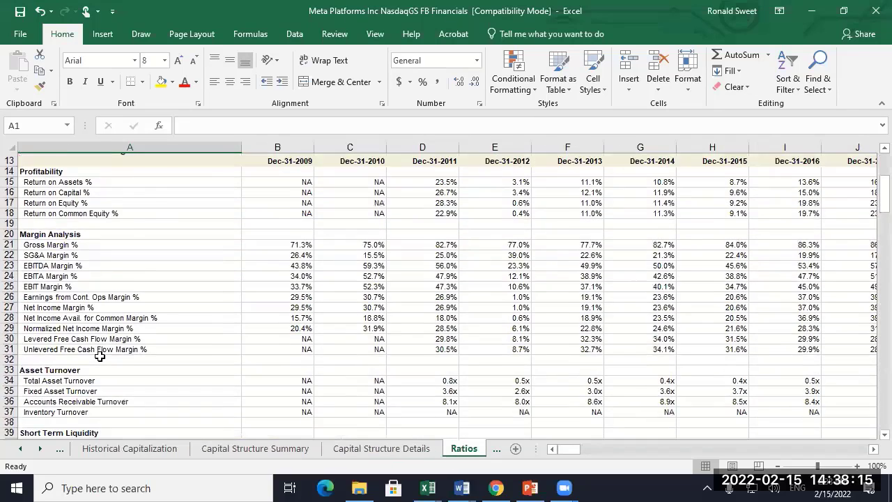
Examine the long-term solvency, growth over prior year and compound annual growth rate sections down to the end of the Ratios sheet
scroll(99, 356, "down", 8)
scroll(99, 356, "down", 11)
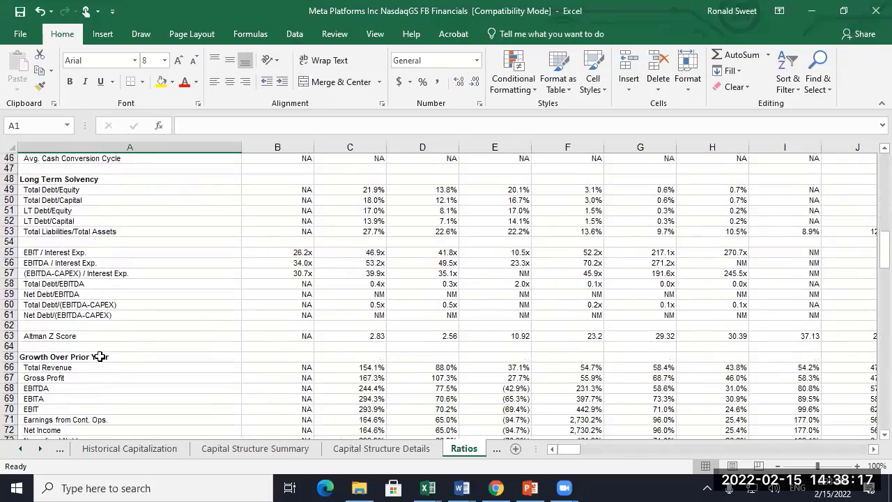
scroll(101, 356, "down", 12)
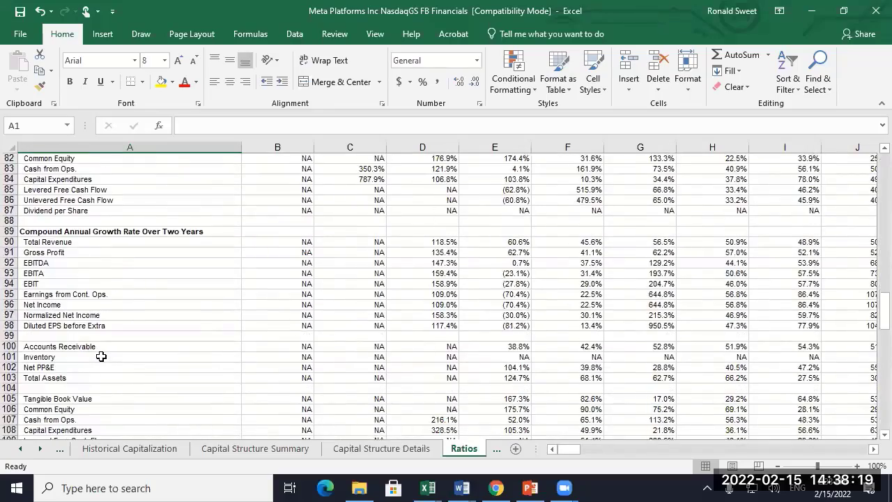
scroll(101, 356, "down", 11)
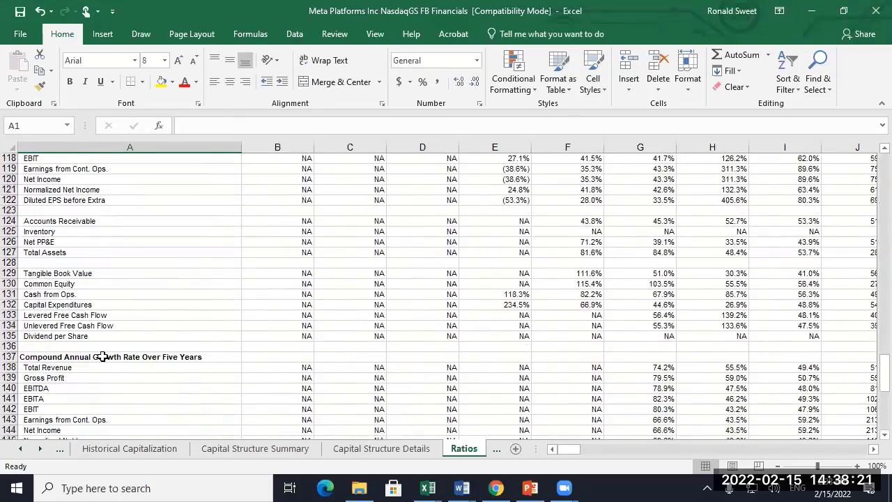
scroll(104, 356, "down", 1)
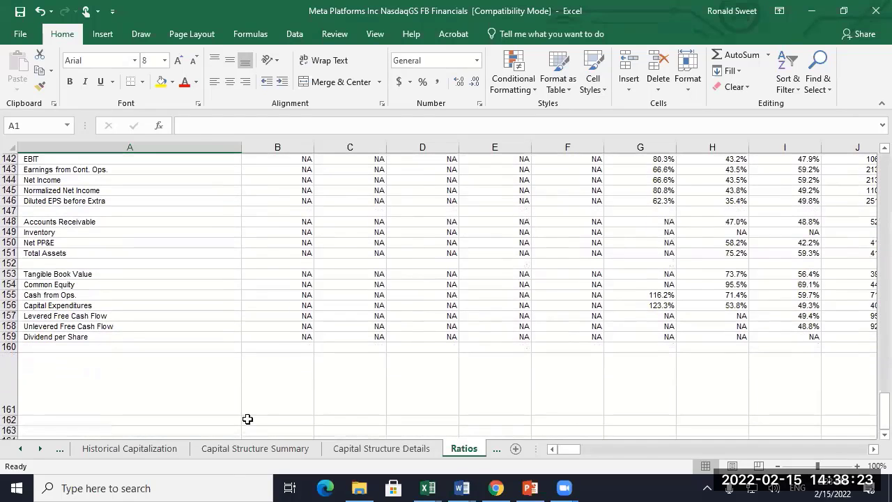
Open the Supplemental sheet and review its fair value, FIN 48, loss carry forward and options outstanding items
left_click(496, 449)
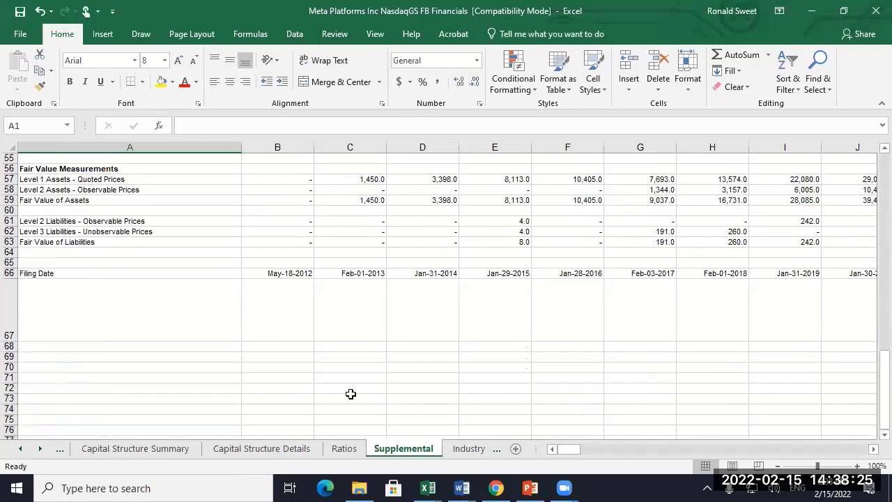
scroll(351, 394, "up", 9)
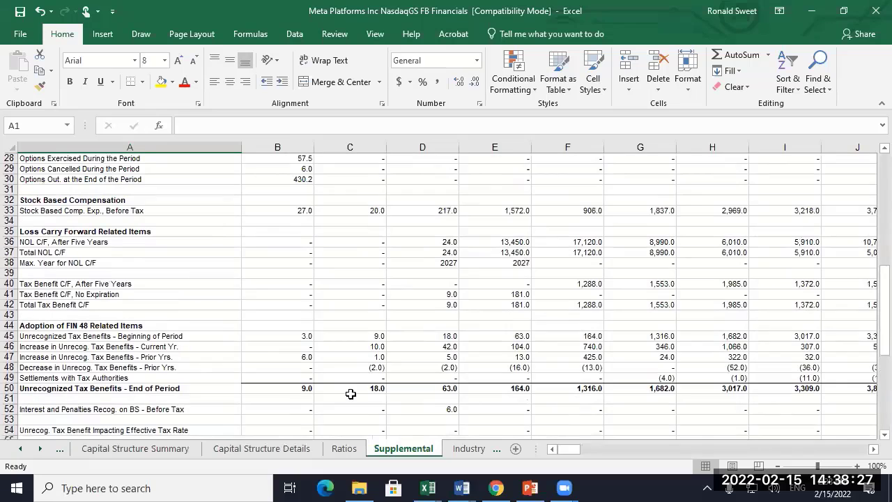
scroll(350, 393, "up", 9)
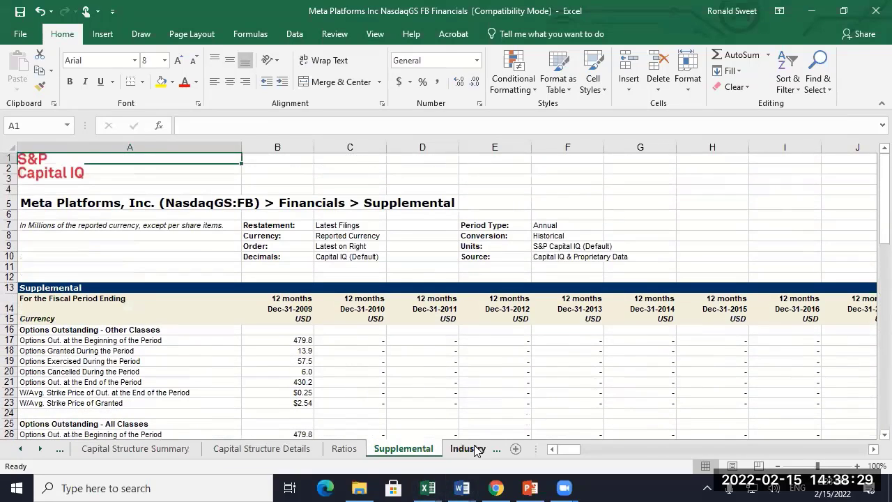
Check the Industry Specific and Pension OPEB sheets, and review the business and geographic segments on the Segments sheet
left_click(467, 448)
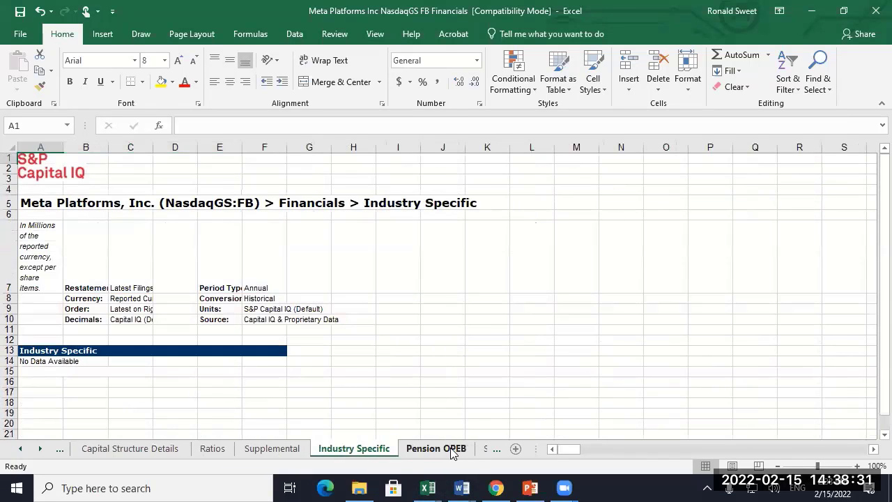
left_click(449, 450)
left_click(480, 450)
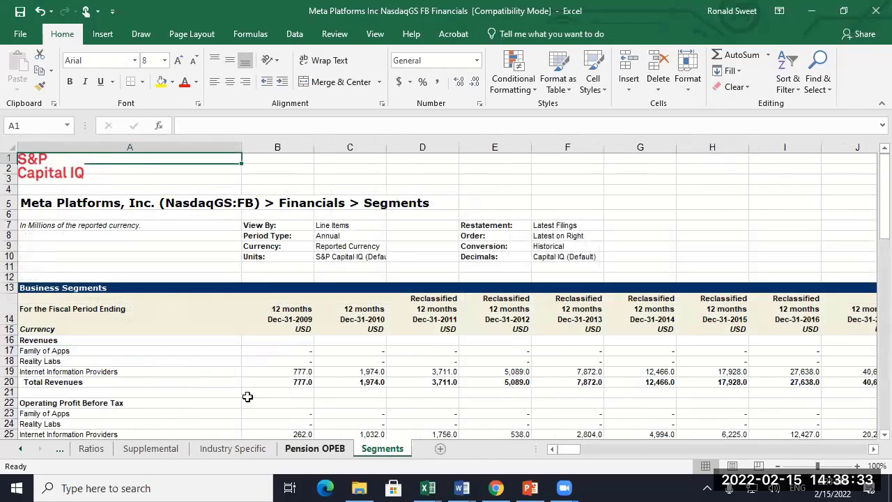
scroll(129, 347, "down", 9)
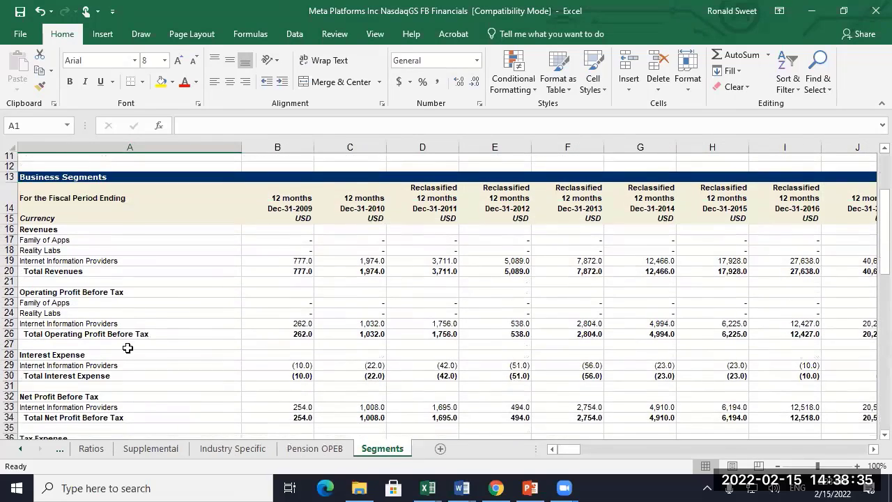
scroll(129, 348, "down", 10)
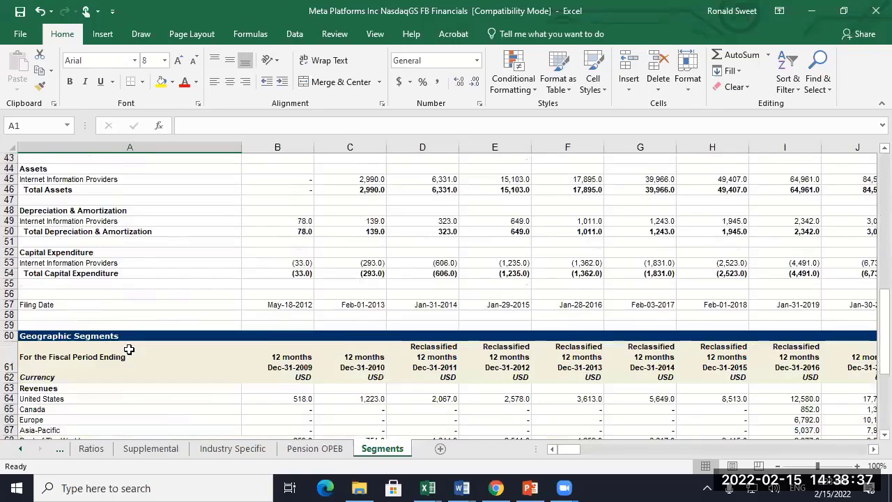
scroll(134, 352, "down", 3)
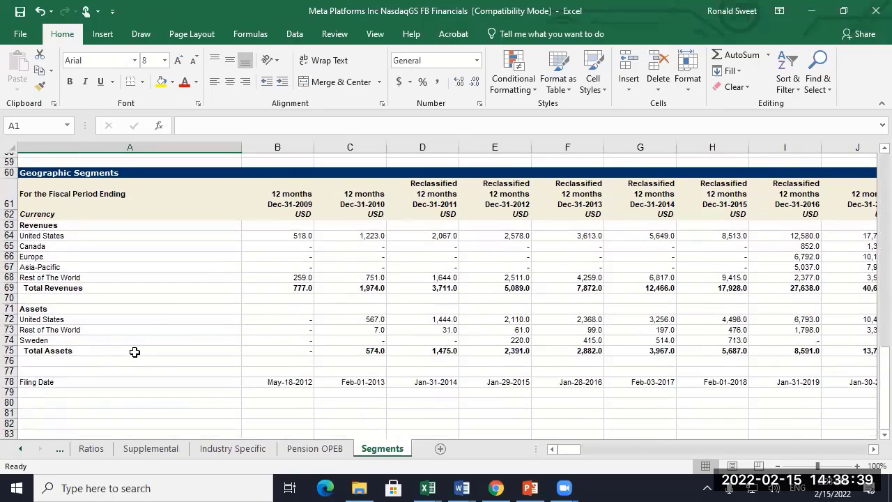
Return to the first sheet tabs, switch to the WMTBloombergSpring2022 workbook and view the charts on Print Page 2
left_click(20, 449)
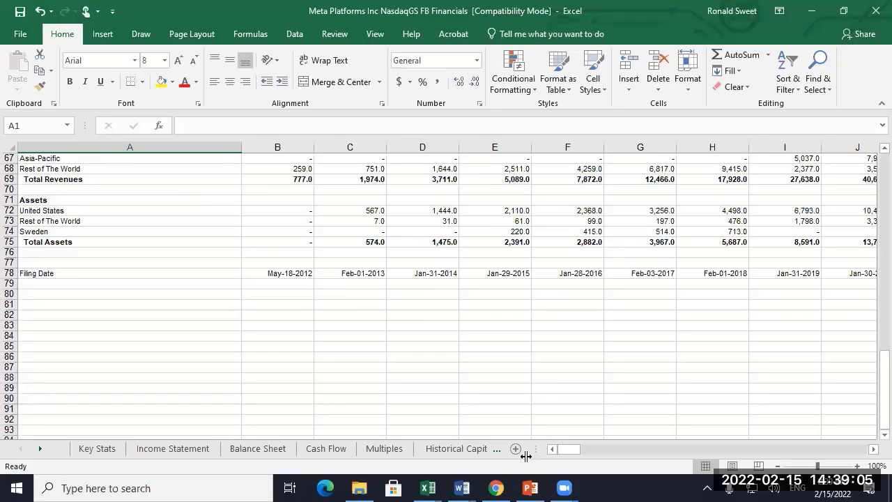
left_click(421, 486)
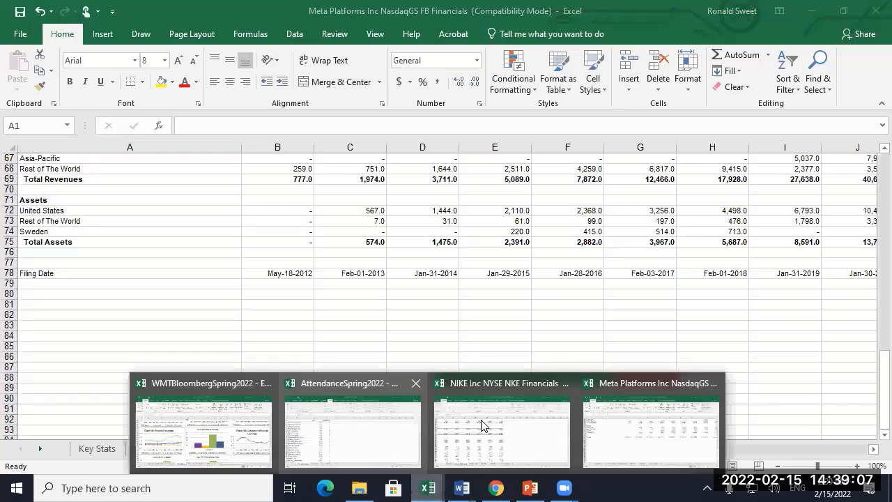
left_click(193, 432)
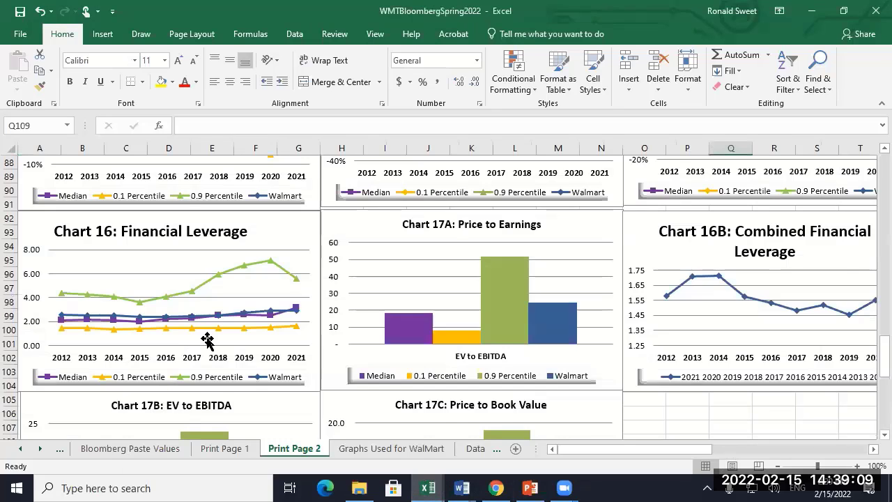
scroll(209, 339, "down", 5)
Open the Graphs Used for WalMart sheet and look through its charts down to the net margin and EBITDA growth charts
left_click(400, 443)
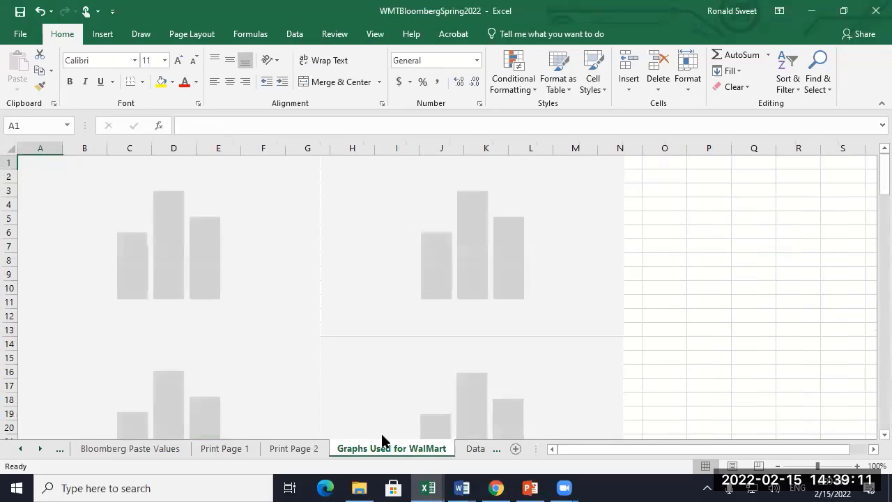
scroll(273, 326, "down", 5)
scroll(273, 326, "down", 5)
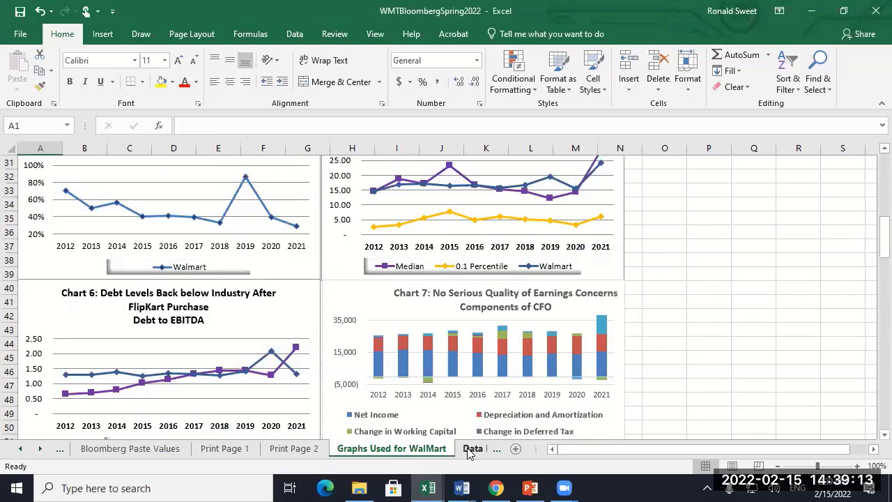
scroll(345, 397, "down", 3)
scroll(345, 397, "down", 18)
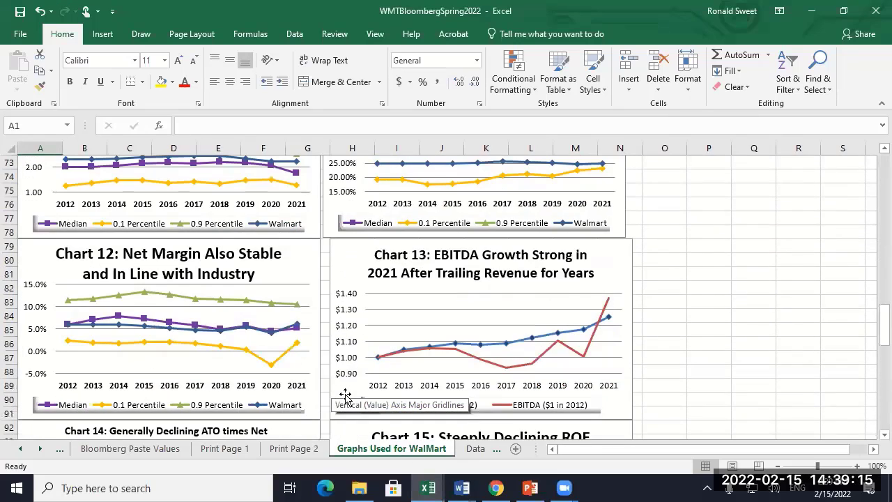
Reset the minimum bound of the vertical axis in Chart 15: Steeply Declining ROE to automatic
scroll(345, 397, "up", 3)
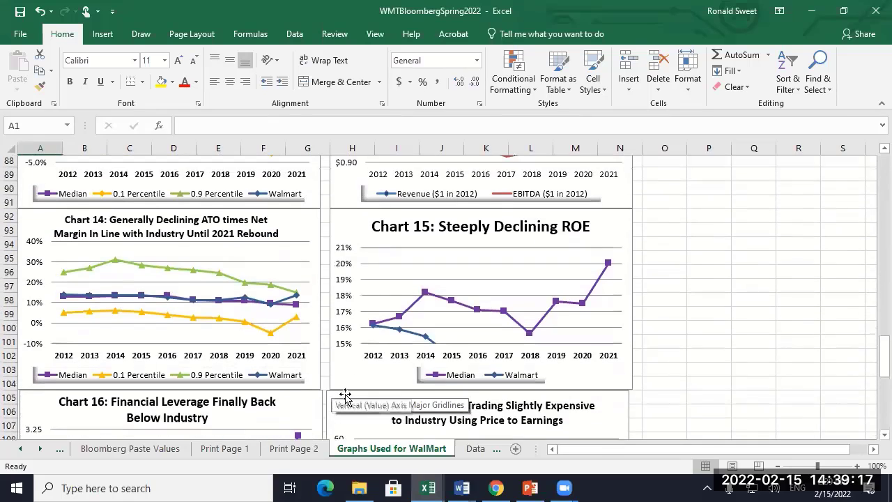
scroll(390, 296, "down", 2)
scroll(390, 293, "up", 1)
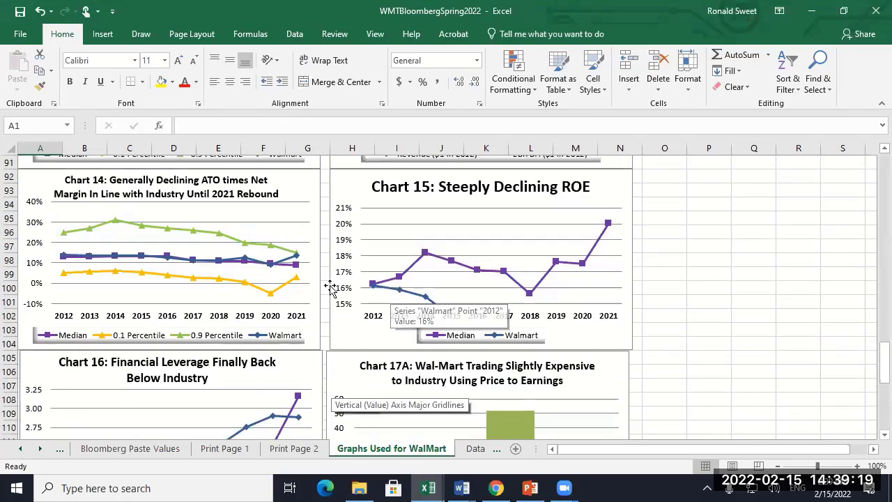
right_click(348, 287)
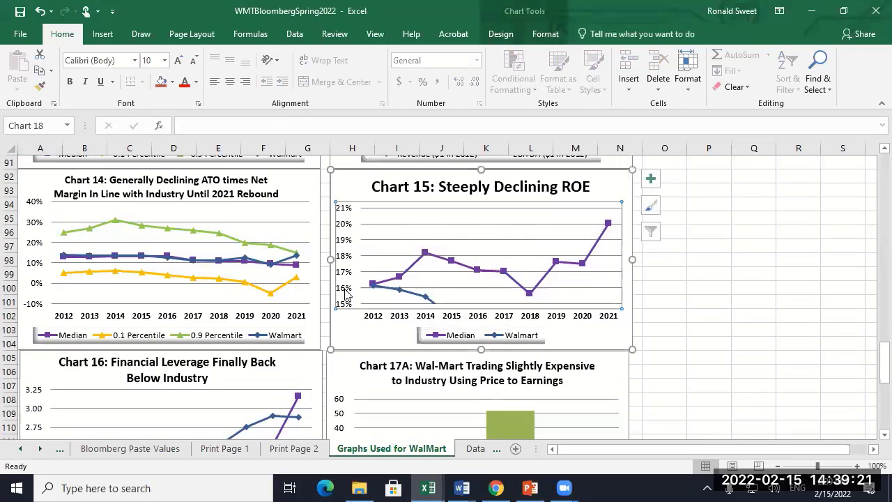
left_click(382, 436)
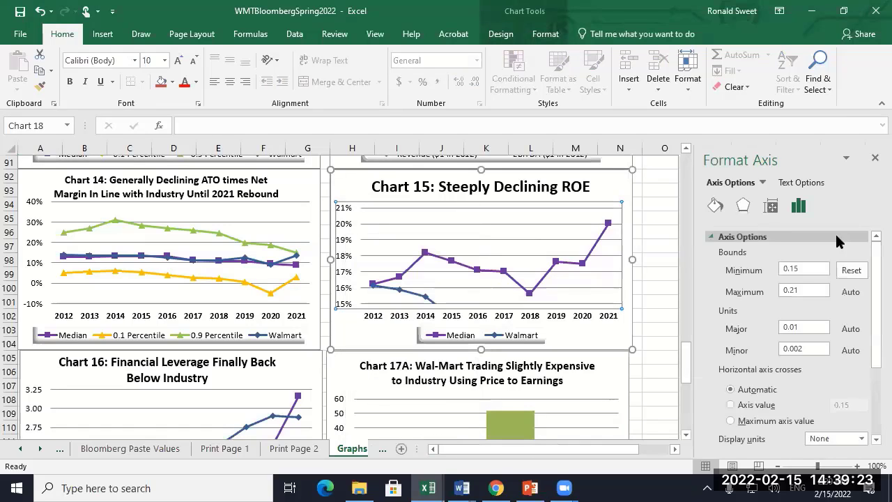
left_click(850, 269)
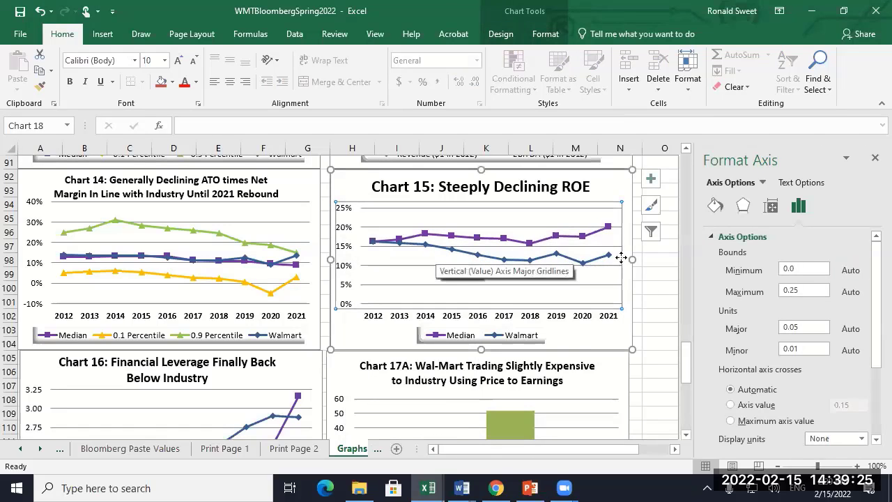
Inspect Walmart's 2021 point in Chart 16 on financial leverage and return to Chart 15
scroll(230, 324, "down", 2)
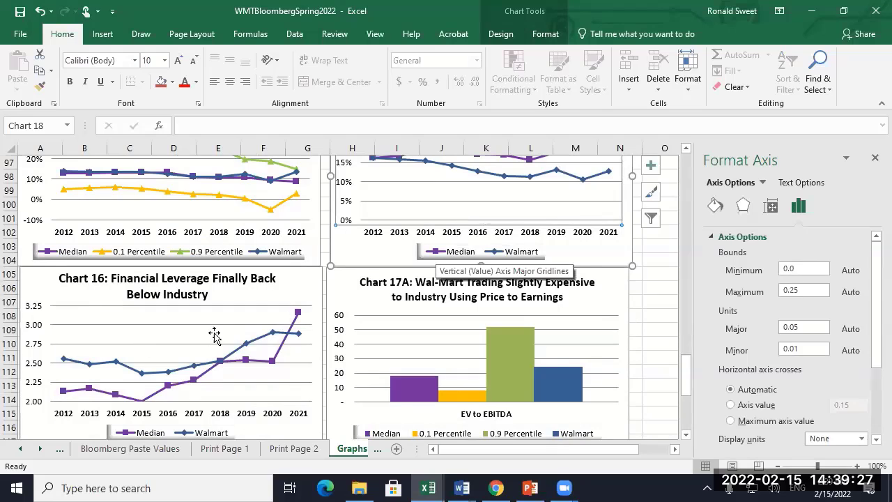
mouse_move(288, 322)
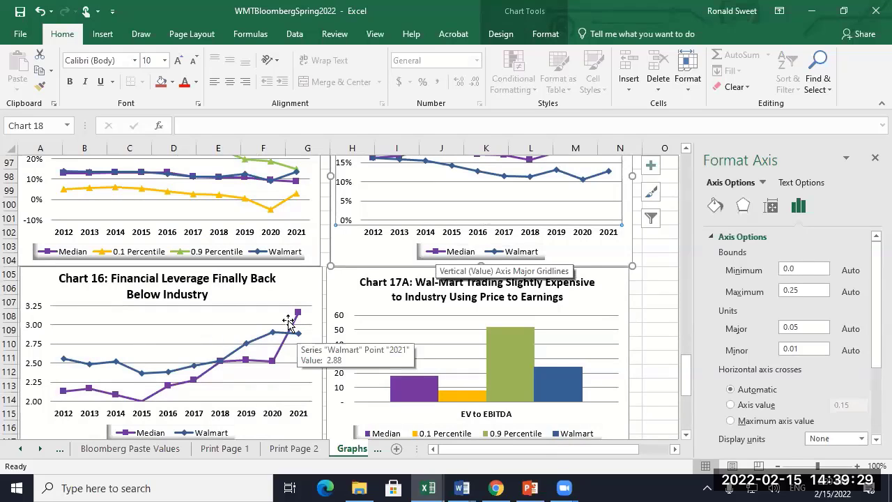
scroll(288, 322, "up", 2)
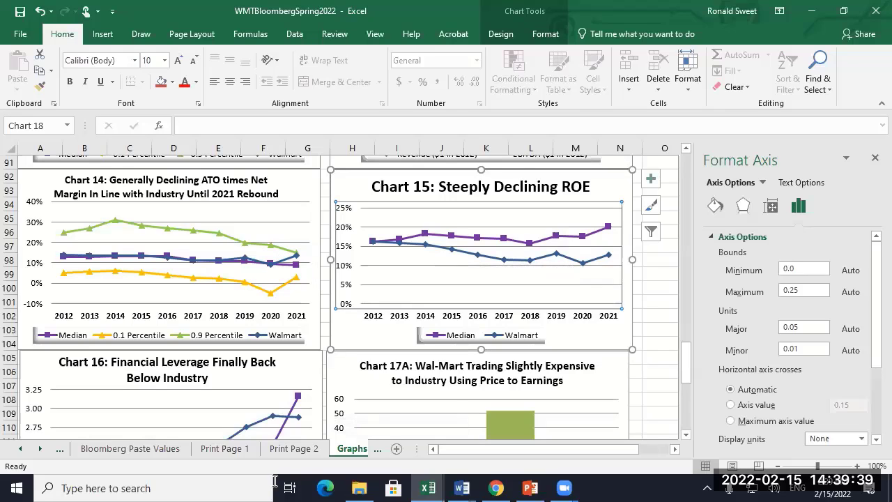
Open the Print Page 1 sheet at the working capital accounts and credit ratings, and close the formatting pane
left_click(211, 449)
scroll(211, 332, "down", 4)
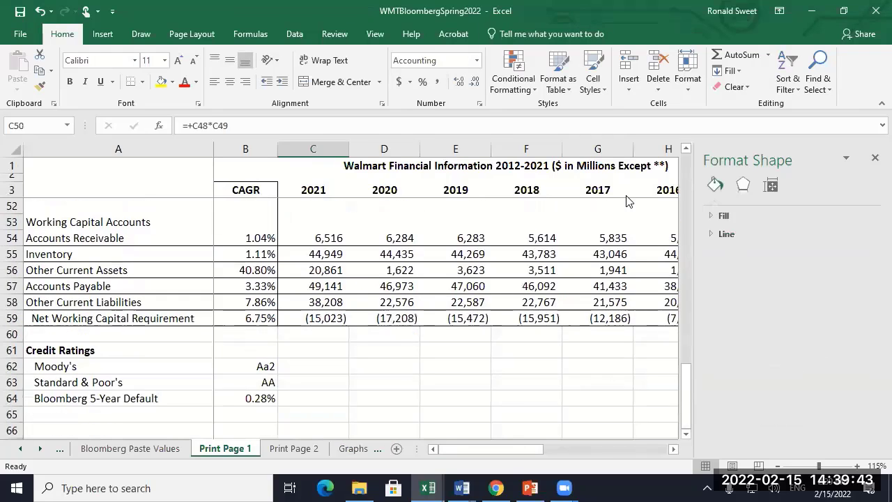
left_click(874, 158)
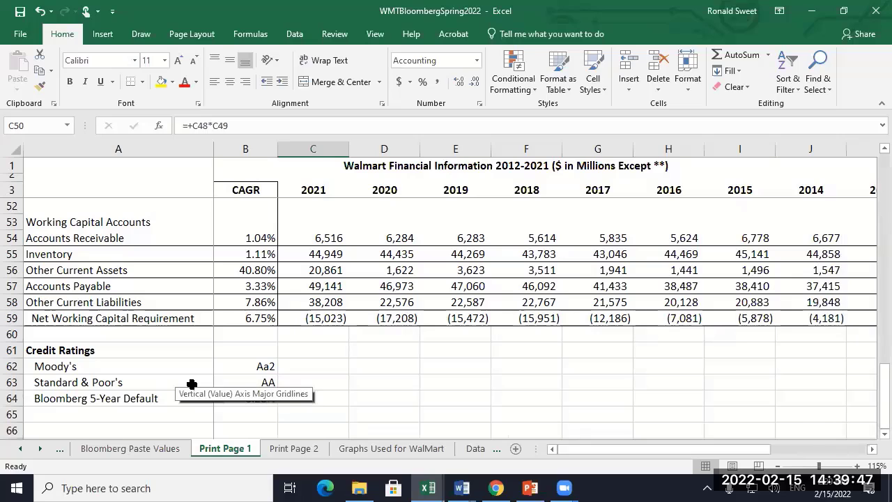
Go to the Return on Equity Decomposition heading in cell A43 of Print Page 1
key("Down")
key("Down")
key("Down")
key("Down")
key("Down")
key("Down")
key("Down")
key("Down")
key("Down")
key("Left")
key("Left")
key("Up")
key("Up")
key("Up")
key("Up")
key("Up")
key("Up")
key("Up")
key("Up")
key("Up")
key("Up")
key("Up")
key("Up")
key("Up")
key("Up")
key("Up")
key("Up")
key("Up")
key("Up")
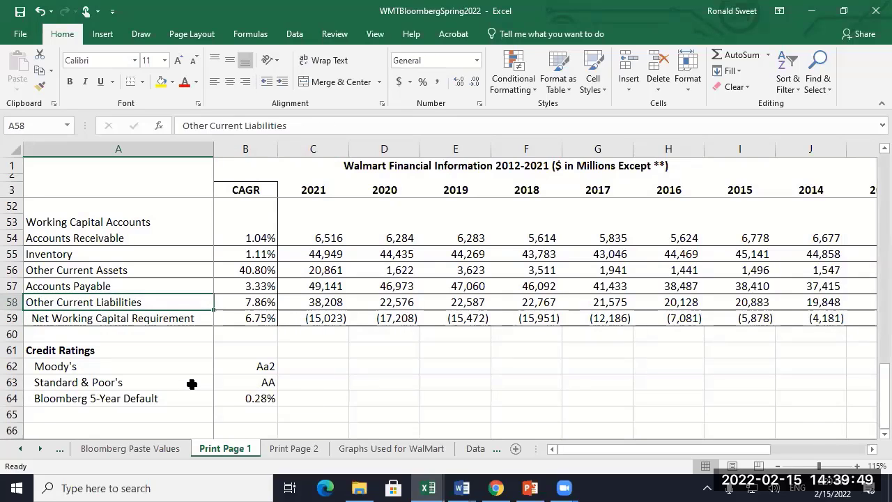
key("Down")
key("Down")
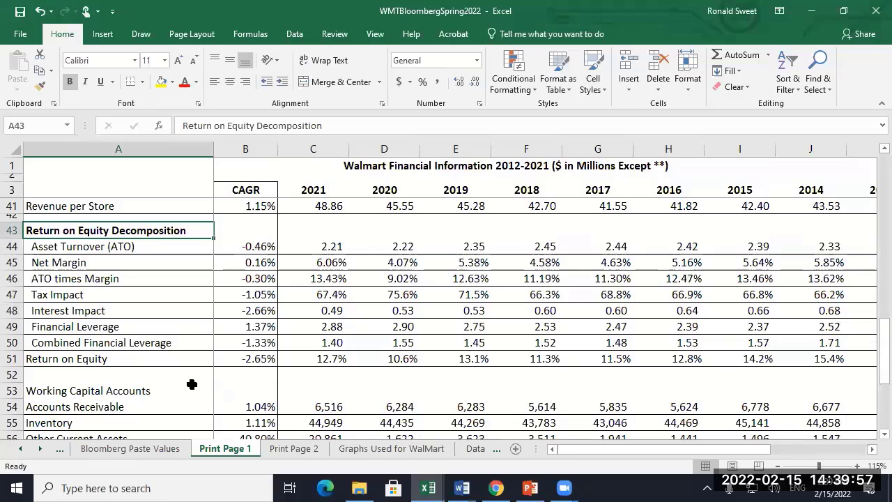
Select the decomposition labels A43:A51, and point out Asset Turnover, Net Margin, Tax Impact, Interest Impact and Financial Leverage one by one
left_click_drag(114, 233, 133, 355)
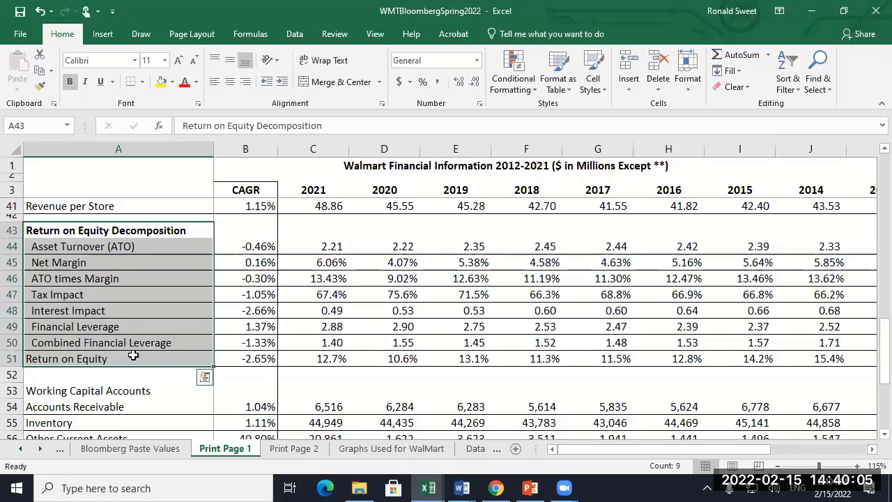
left_click(55, 246)
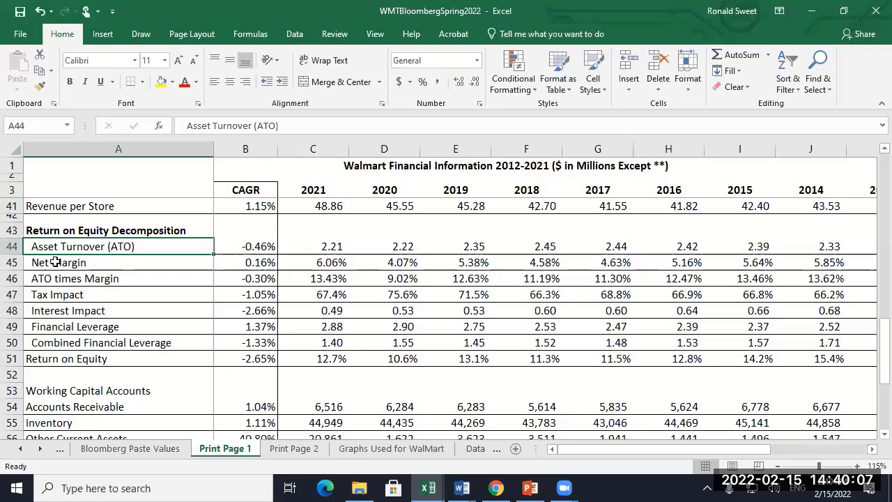
left_click(55, 262)
left_click(55, 294)
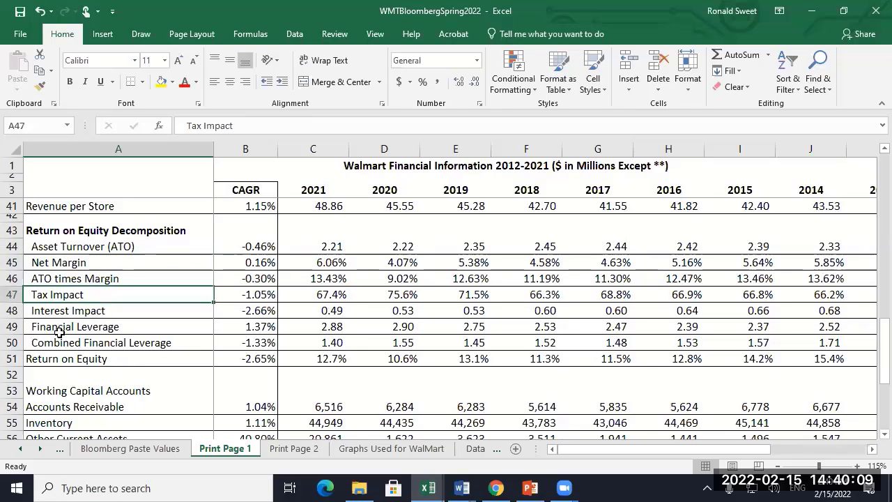
left_click(49, 315)
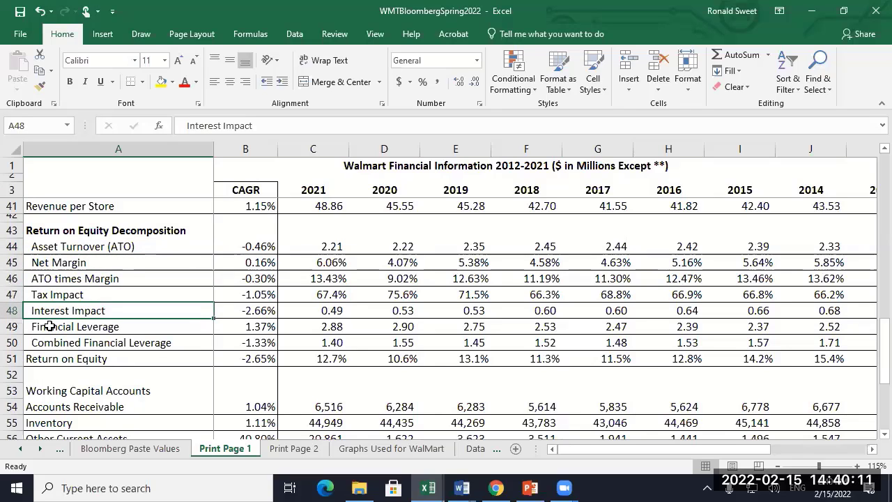
left_click(50, 326)
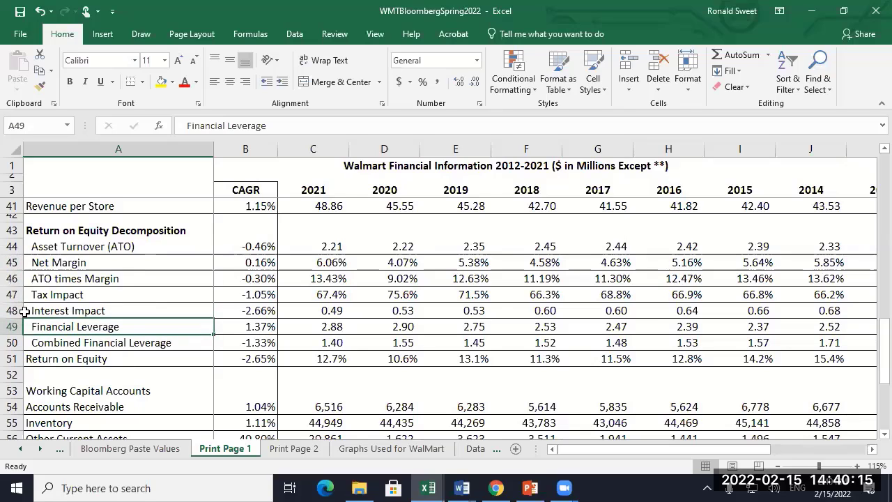
Point out the Asset Turnover and Net Margin rows together, followed by the Tax Impact, Financial Leverage and Interest Impact rows
left_click_drag(10, 247, 9, 257)
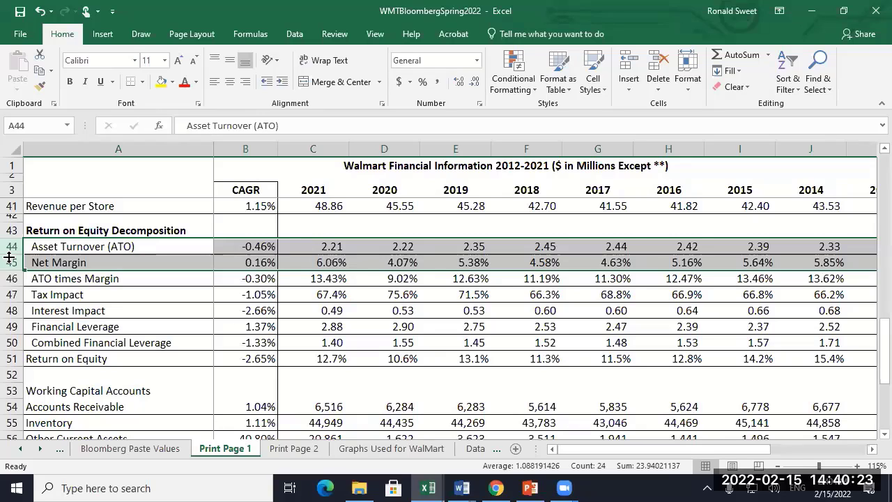
left_click(10, 294)
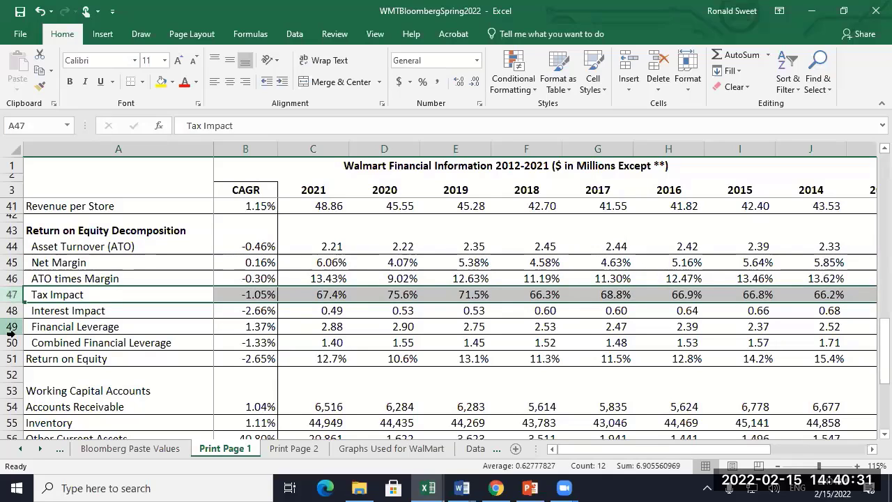
left_click(10, 326)
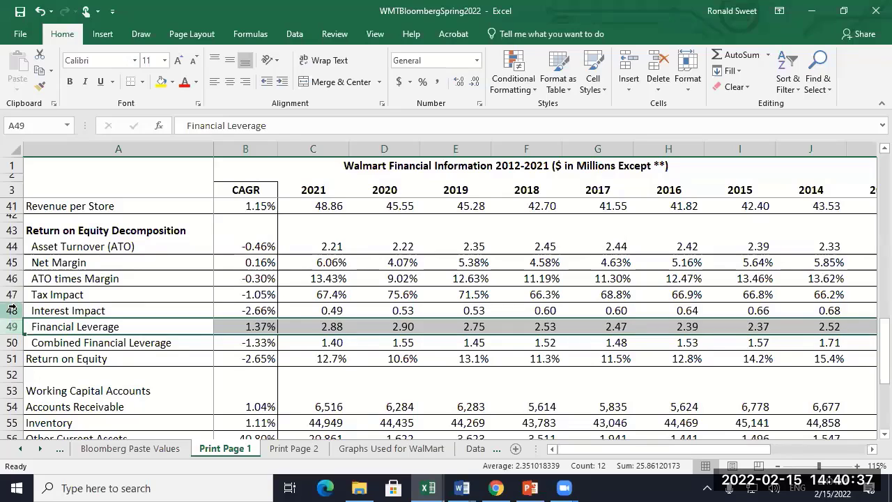
left_click(11, 310)
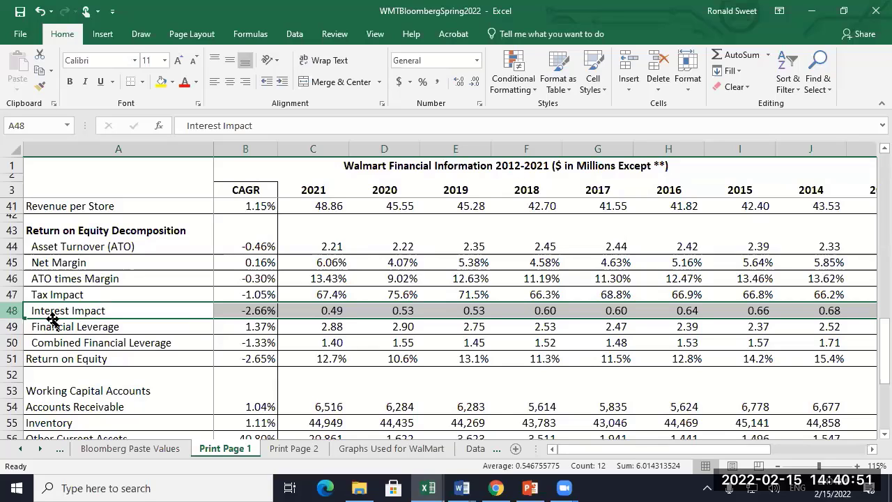
Compare the CAGR of Financial Leverage in B49 with that of Interest Impact in B48
left_click(101, 327)
left_click(223, 326)
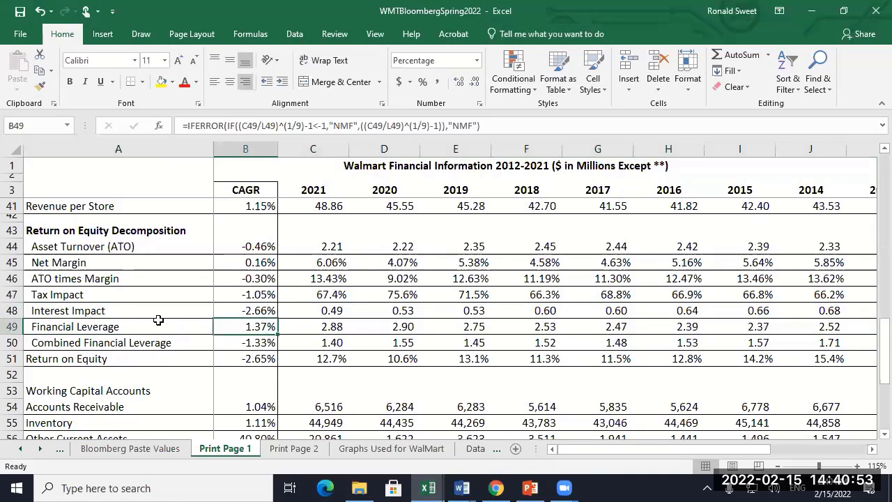
left_click(131, 326)
left_click(244, 326, "shift")
left_click(244, 326)
left_click(128, 312)
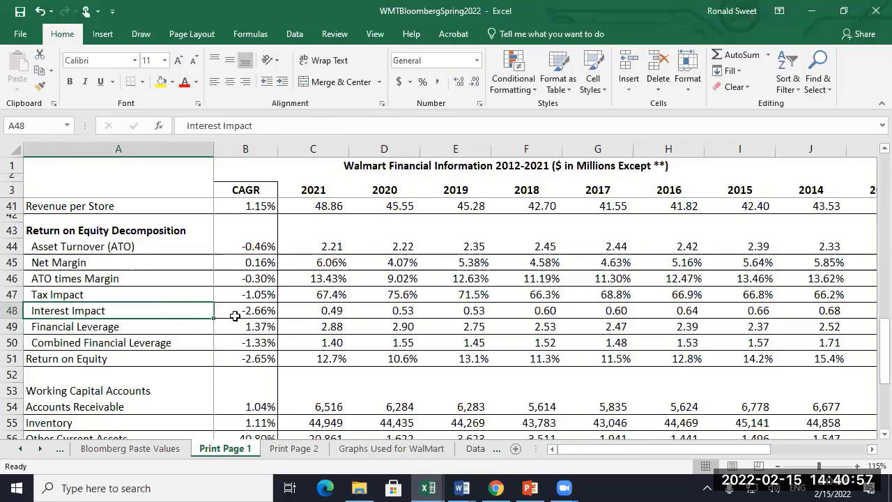
left_click(239, 318)
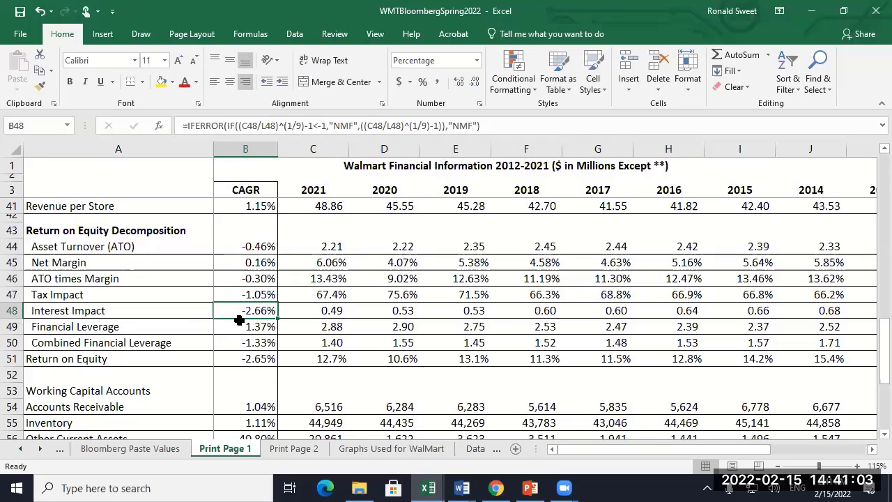
Examine the Combined Financial Leverage row against its Interest Impact and Financial Leverage components
left_click(122, 342)
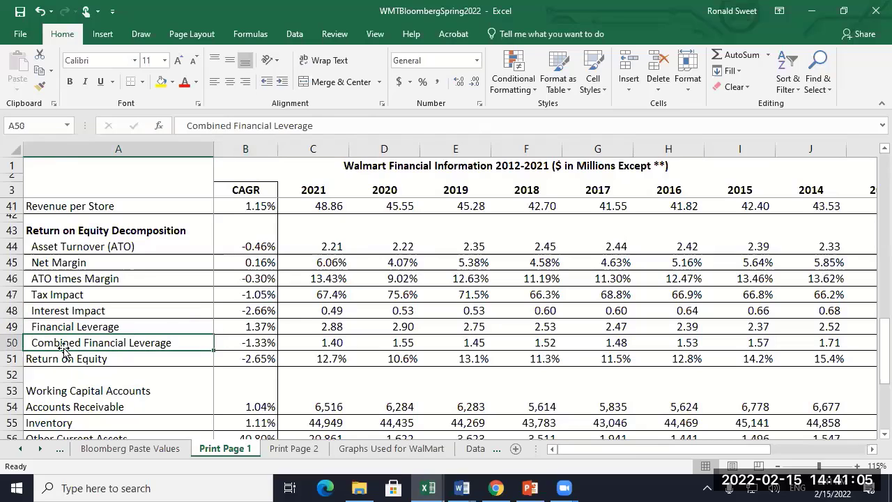
left_click(12, 342)
left_click(110, 309)
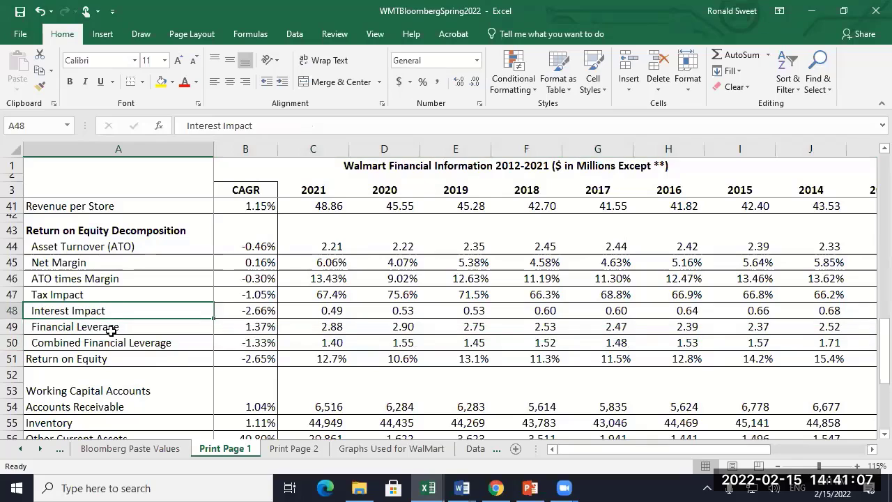
left_click(110, 327)
left_click(12, 342)
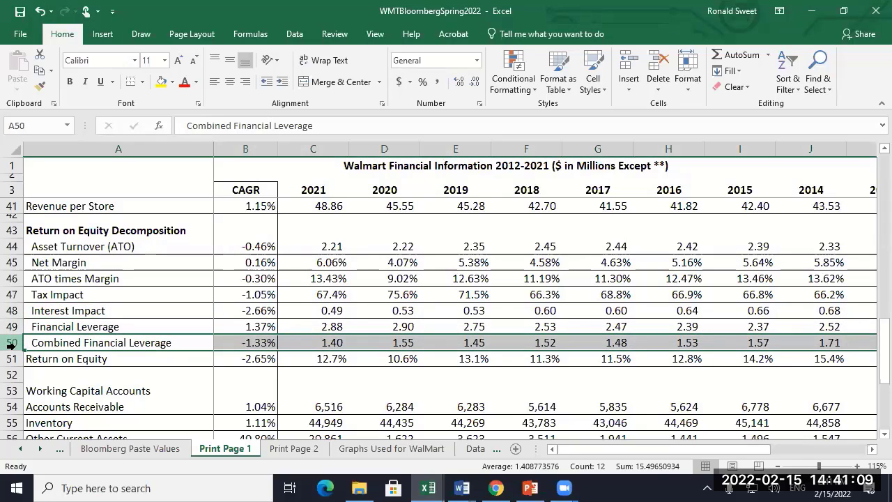
left_click(11, 326)
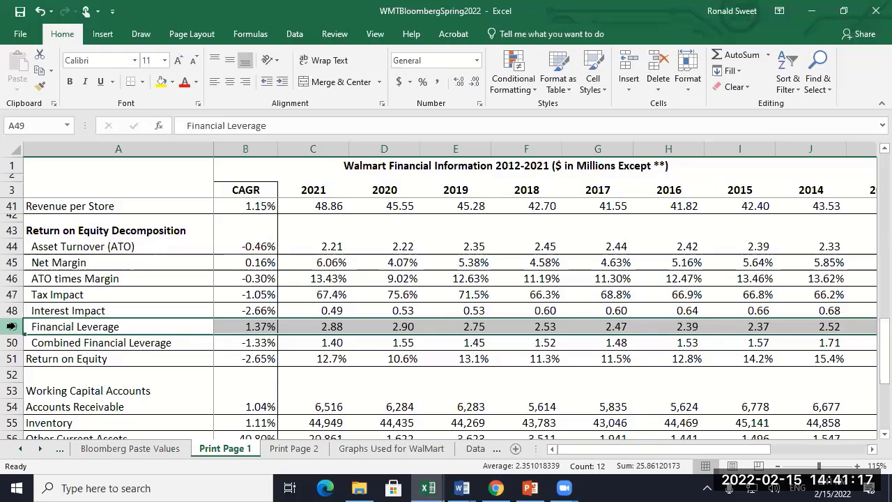
Examine the Return on Equity row from its CAGR to 2012, and go back year by year to 2021 in C51
left_click_drag(286, 318, 287, 317)
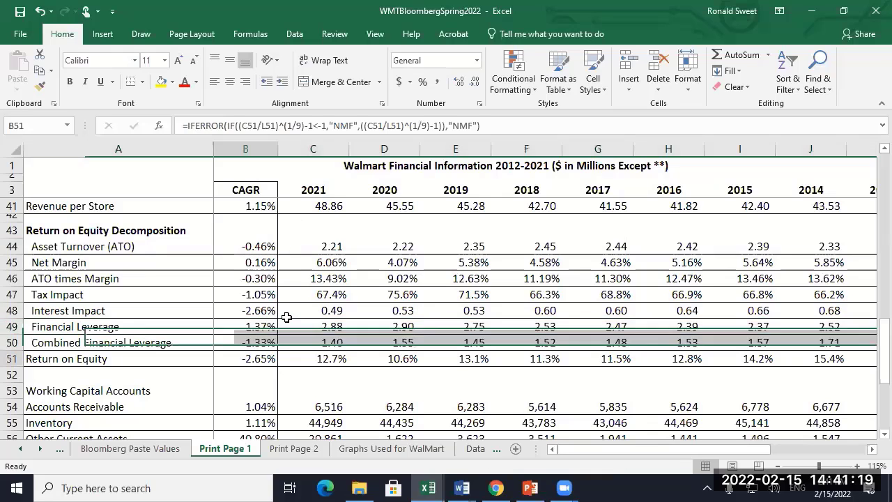
left_click_drag(759, 450, 825, 449)
key("ctrl+Right")
left_click_drag(714, 450, 644, 449)
key("Left")
key("Left")
key("Left")
key("Left")
key("Left")
key("Left")
key("Left")
key("Left")
key("Left")
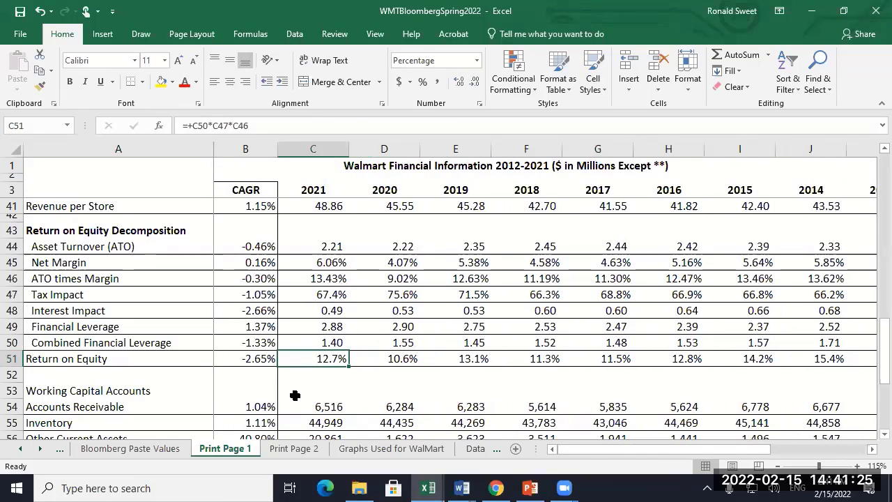
Highlight the Asset Turnover CAGR in B44 in yellow and compare the 2012 and 2021 turnover values in row 44
left_click(233, 244)
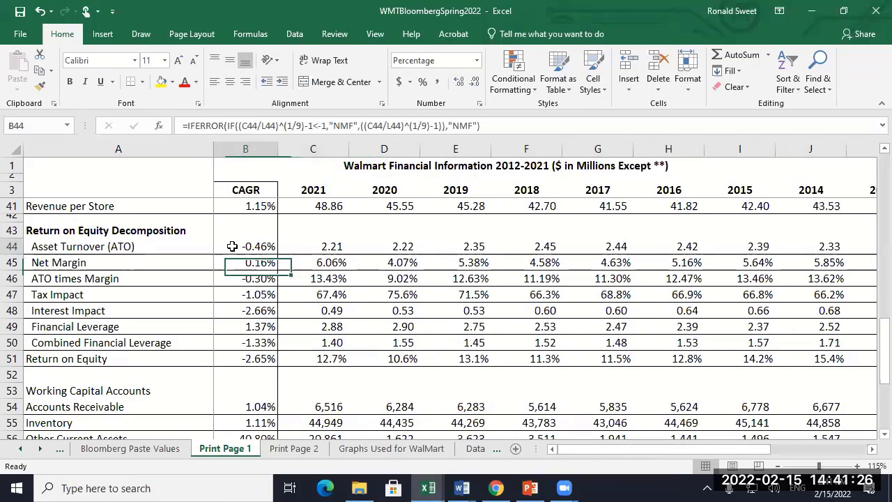
left_click(160, 83)
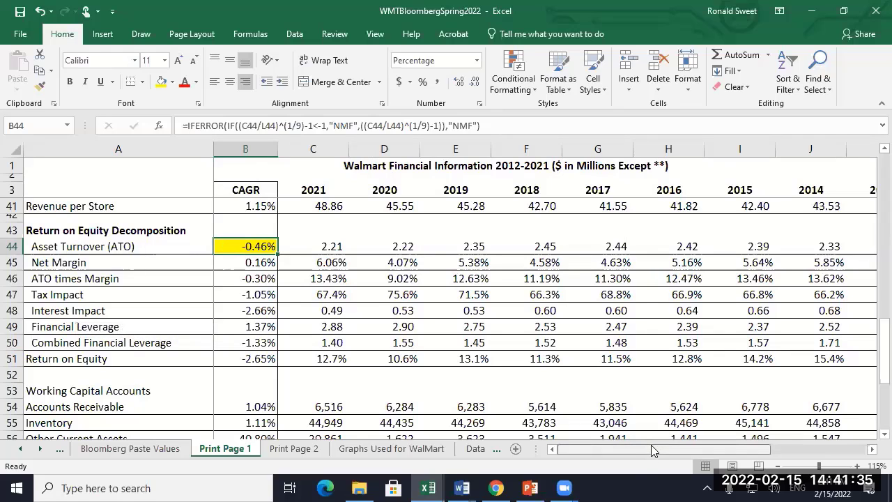
left_click_drag(650, 445, 751, 444)
left_click(693, 245)
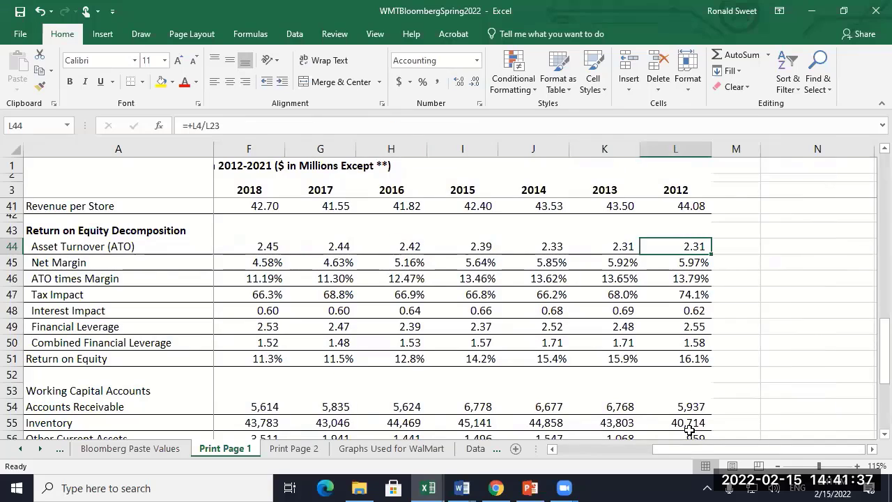
left_click_drag(697, 448, 602, 447)
left_click(300, 253)
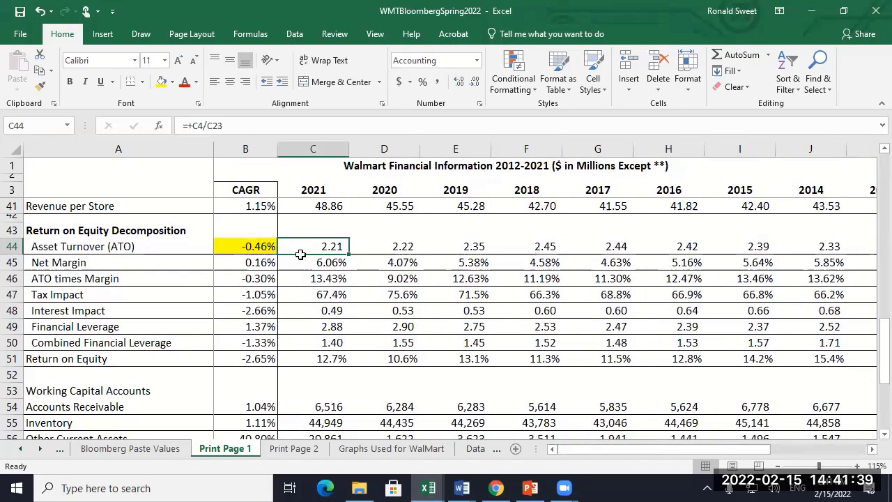
Review the CAGRs of Net Margin, ATO times Margin and Asset Turnover, and check the 2021 Net Margin in C45
left_click(258, 264)
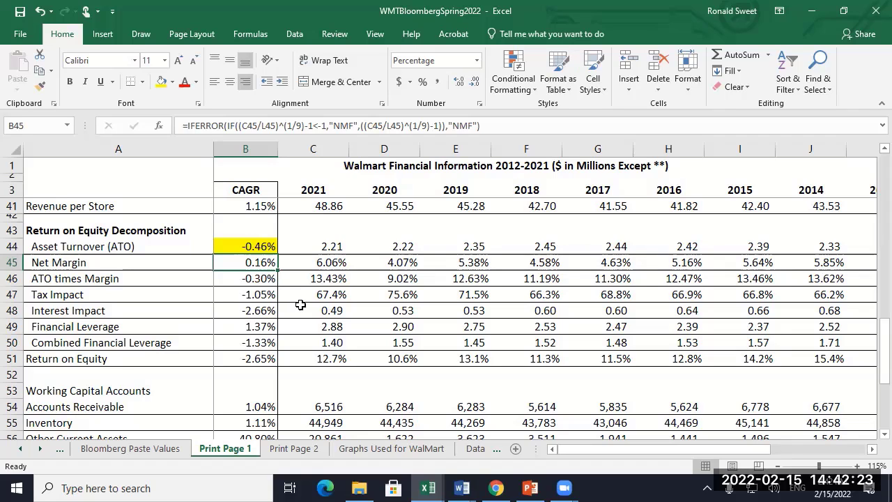
left_click(254, 279)
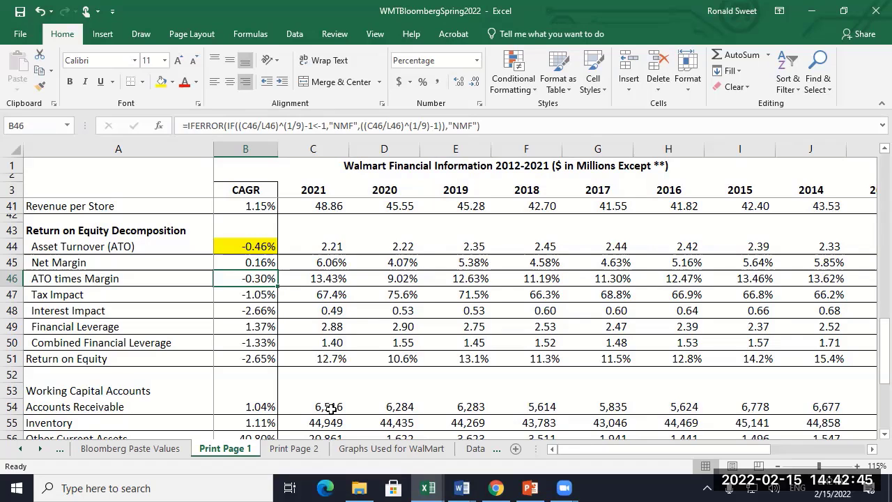
left_click(244, 250)
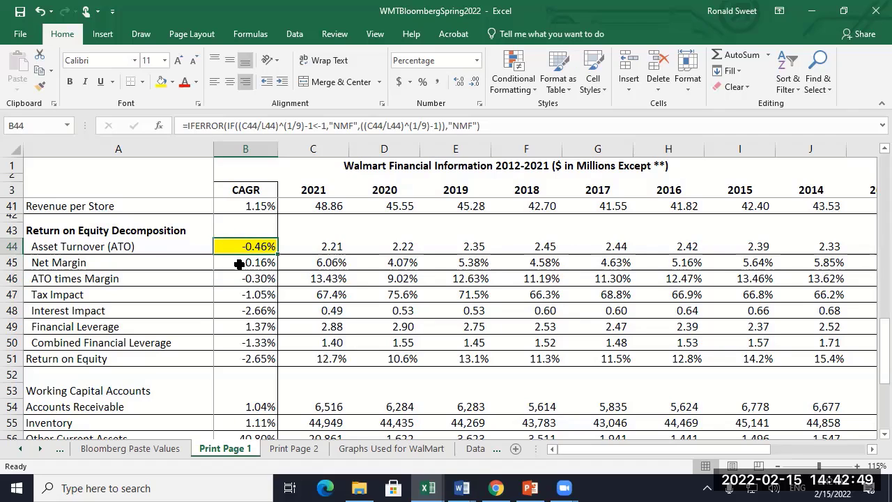
left_click(241, 261)
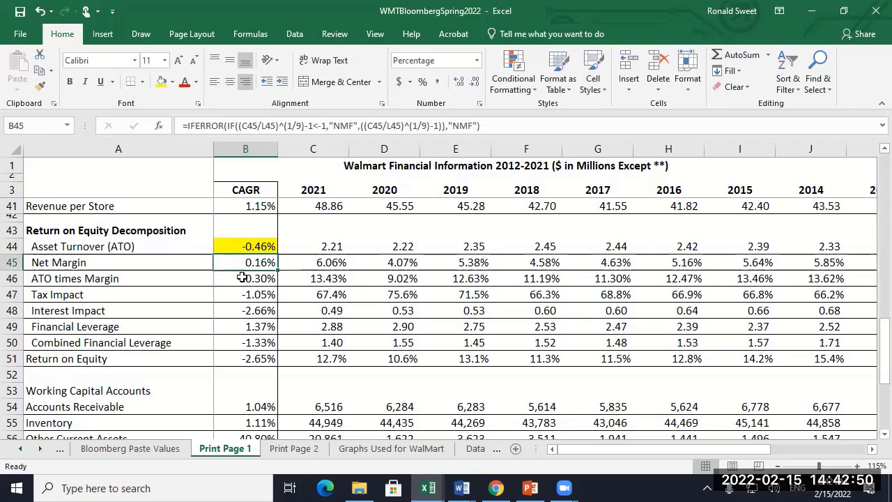
left_click(326, 261)
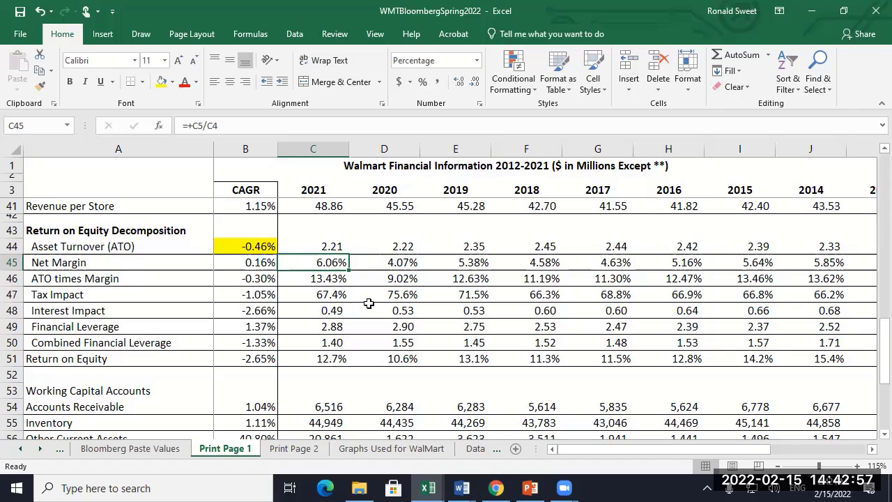
Go through the CAGR values from Tax Impact in B47 down to Combined Financial Leverage in B50
left_click(233, 293)
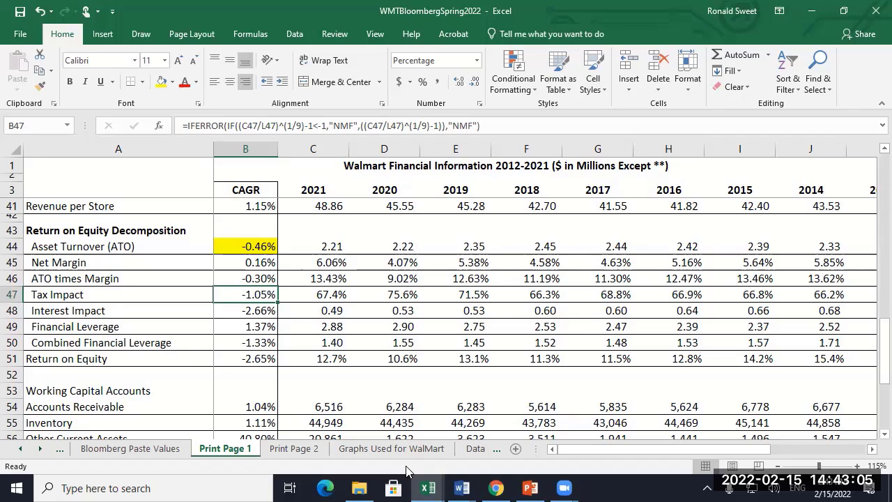
key("Down")
key("Down")
key("Down")
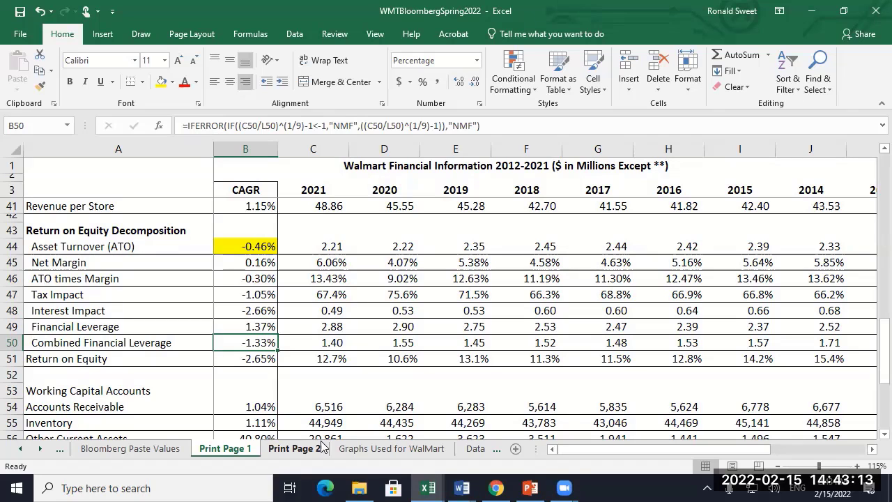
Highlight the CAGR cells of ATO times Margin (B46) and Combined Financial Leverage (B50) in yellow
left_click(252, 279)
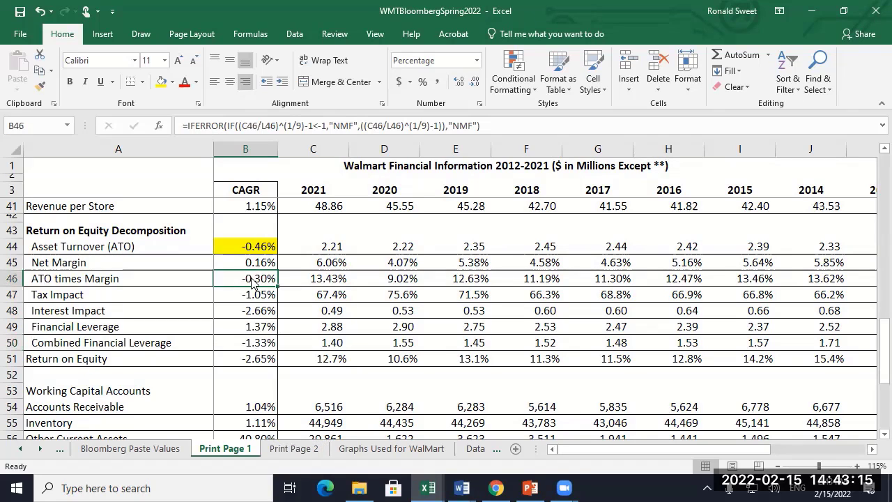
left_click(161, 82)
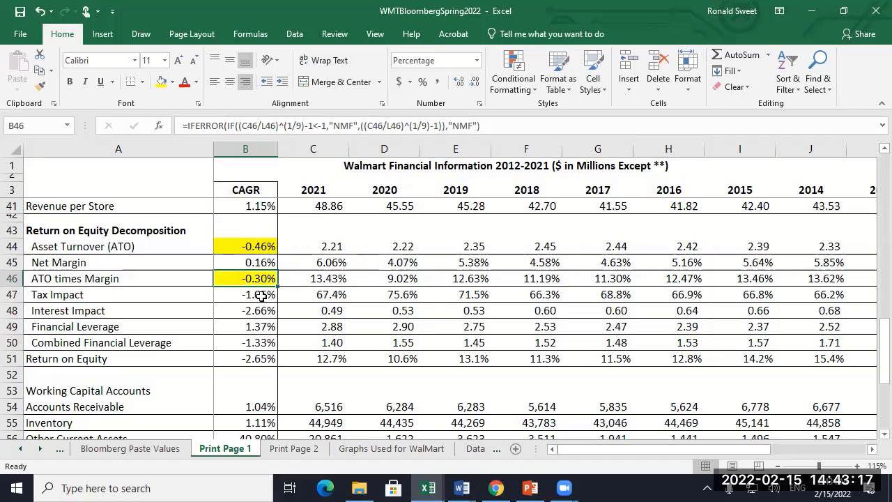
left_click(251, 342)
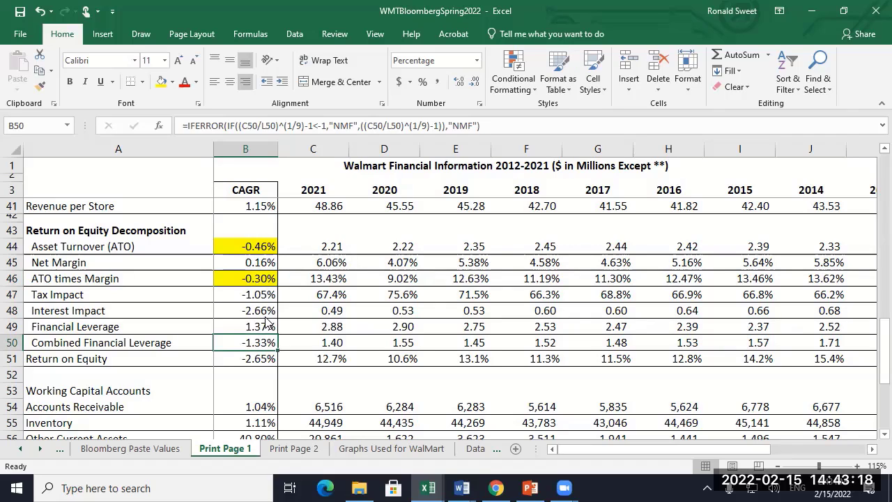
left_click(161, 82)
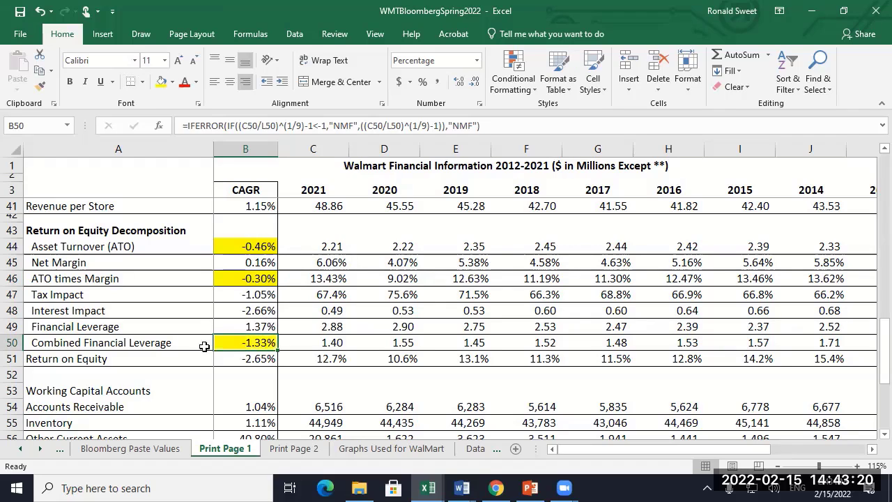
Trace the Return on Equity CAGR in B51 through the components from ATO times Margin to Combined Financial Leverage
left_click(238, 360)
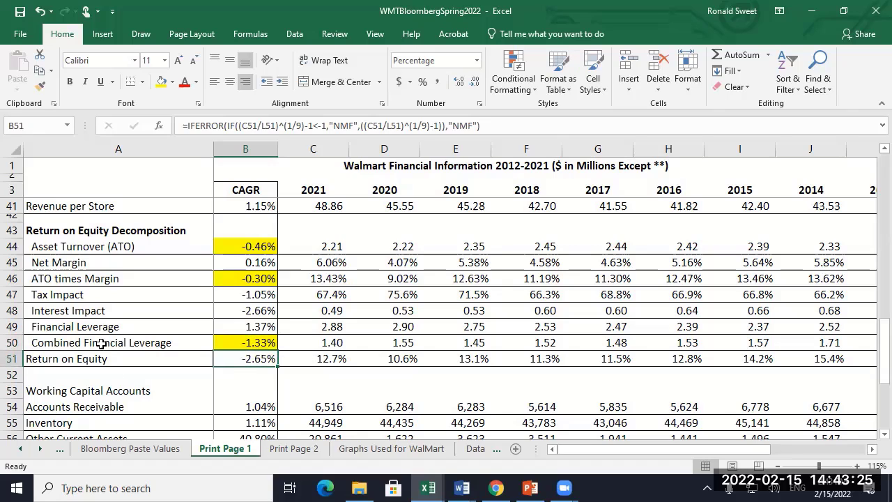
left_click(246, 277)
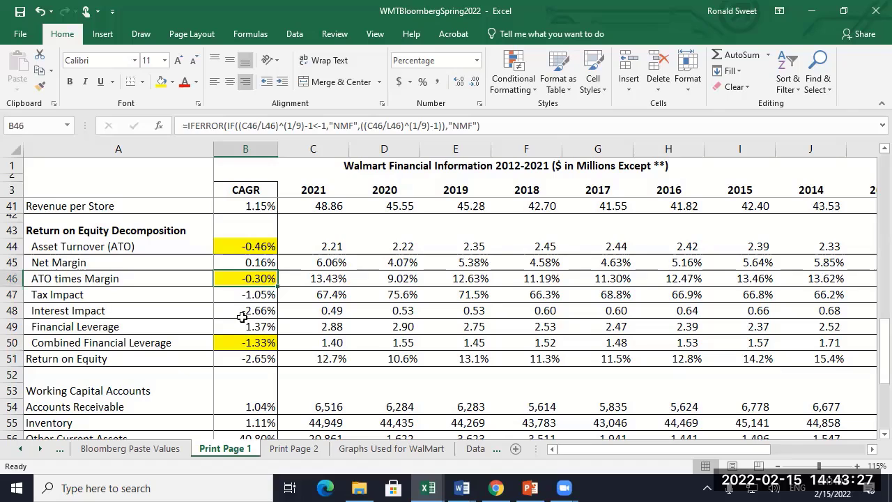
key("Down")
key("Down")
key("Down")
key("Down")
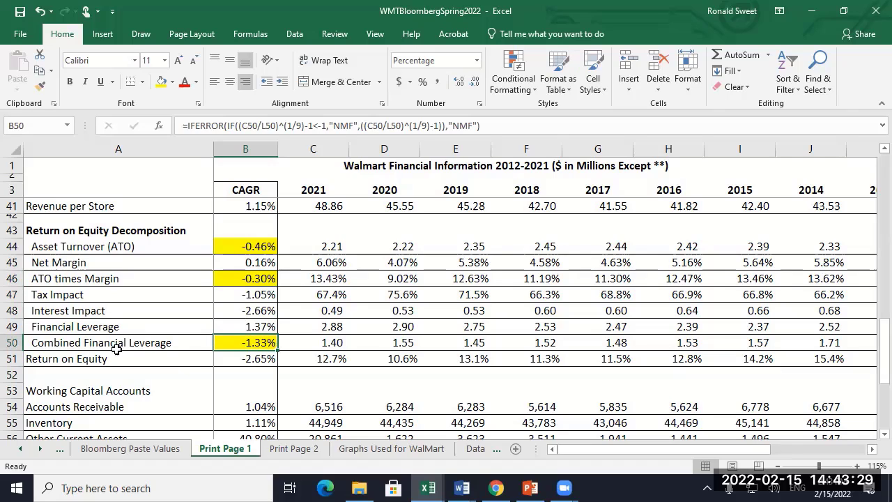
key("Down")
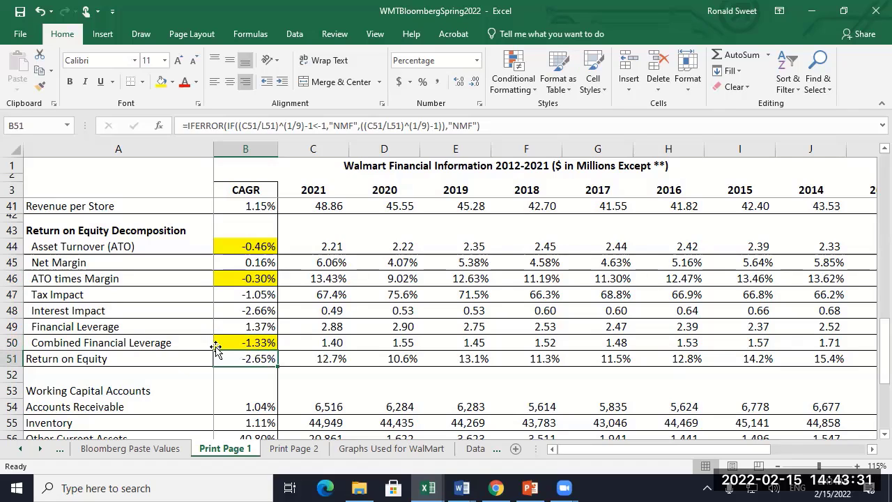
Return to the Asset Turnover CAGR and select the Asset Turnover row from its label through 2020 (A44:D44)
left_click(233, 246)
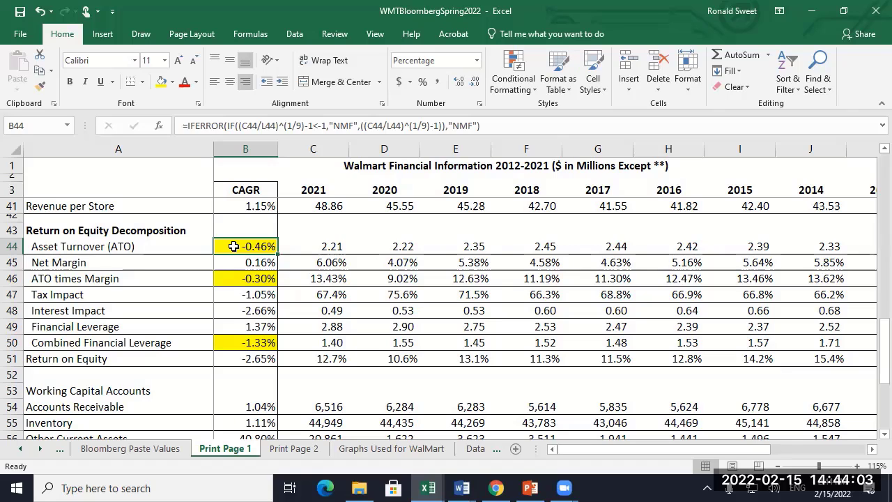
left_click(75, 242)
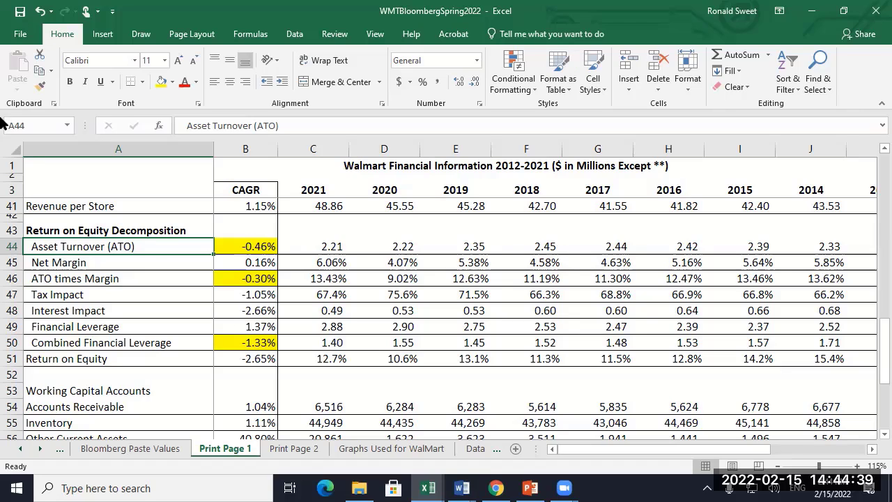
left_click_drag(153, 246, 388, 244)
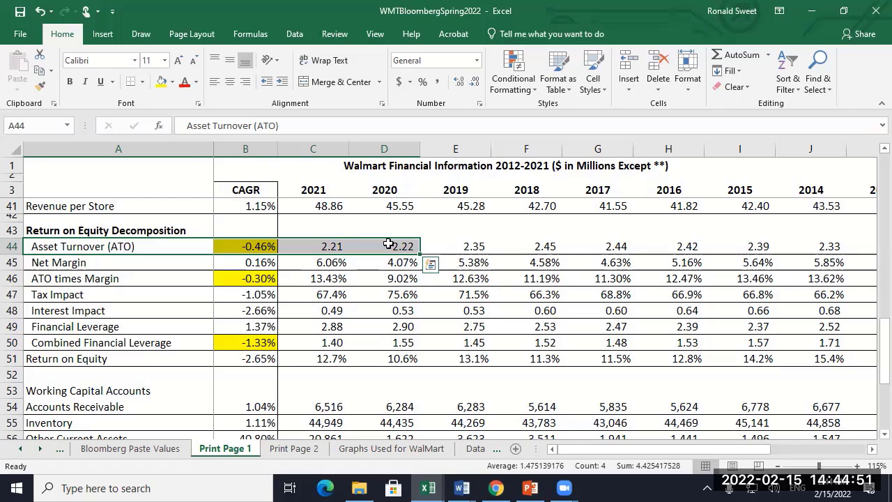
Select the Combined Financial Leverage label in A50, switch to the WalMart Example AnswerSpring2022 document in Word and find the passage marked HERE
left_click(112, 342)
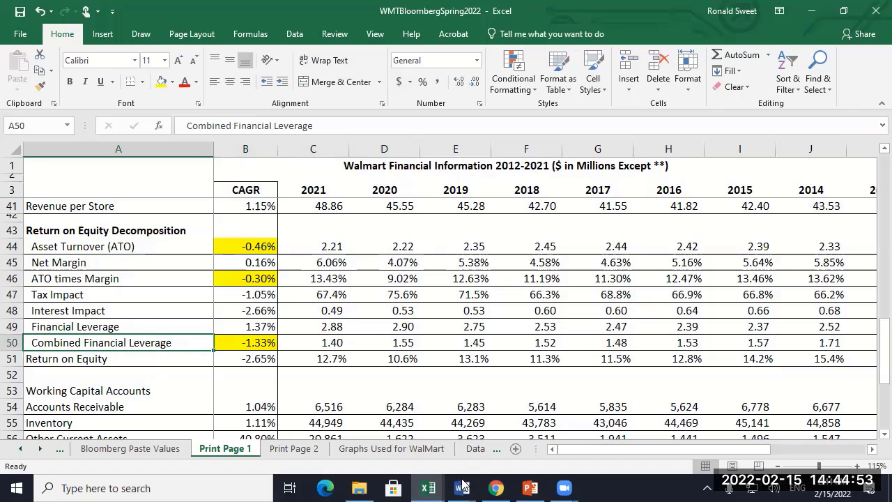
mouse_move(463, 486)
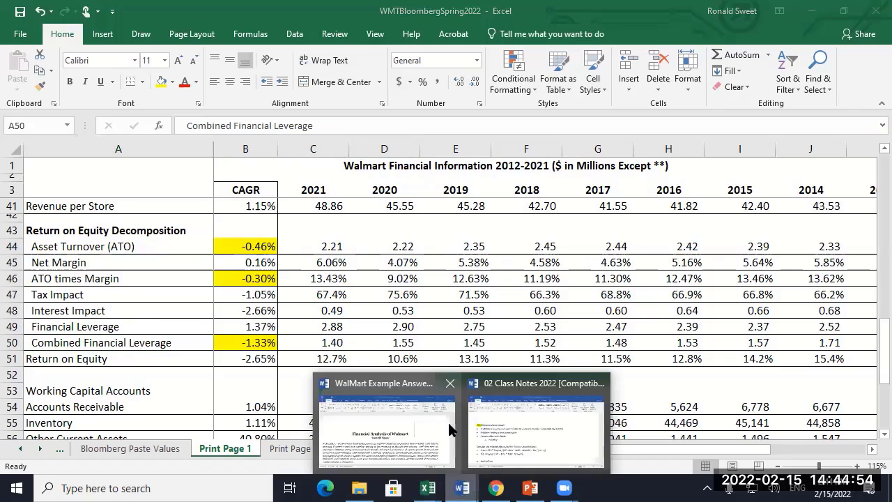
left_click(421, 445)
scroll(421, 446, "down", 15)
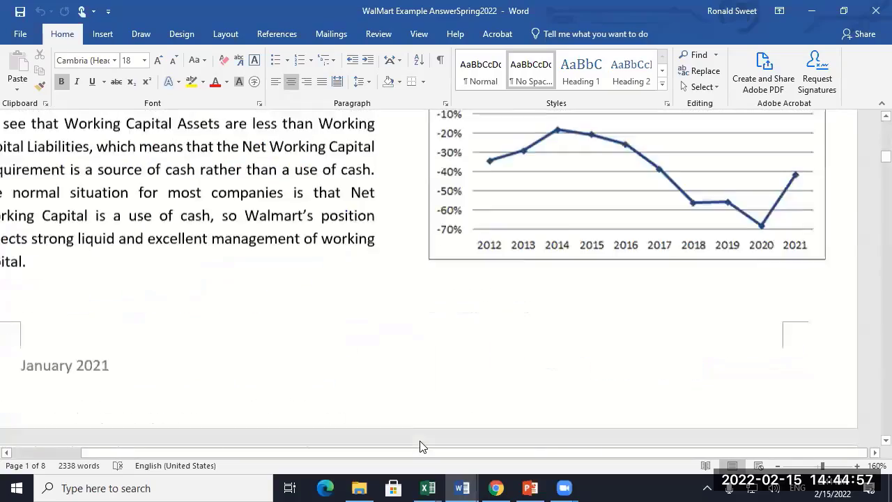
scroll(421, 446, "down", 5)
scroll(153, 233, "down", 20)
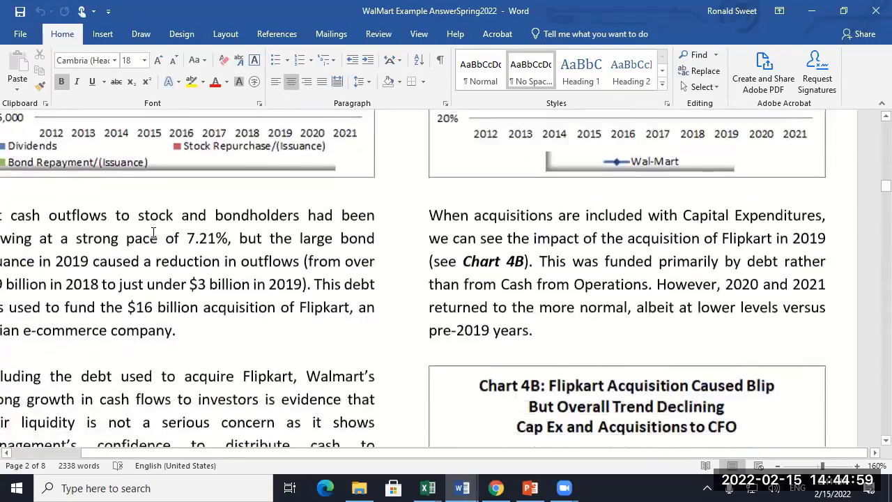
scroll(168, 235, "down", 20)
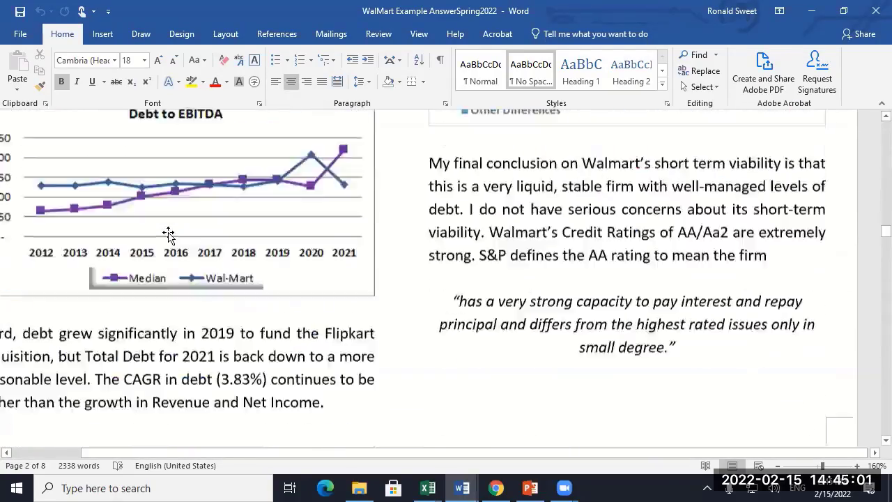
scroll(168, 238, "down", 2)
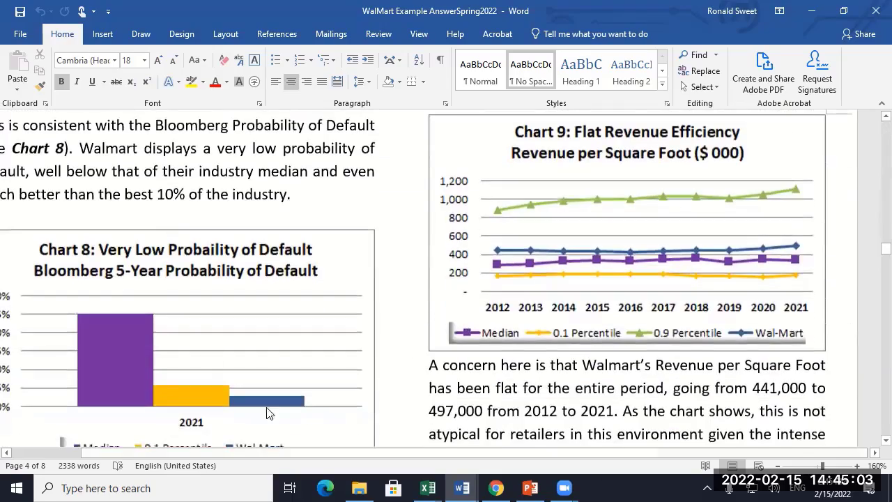
left_click(776, 471)
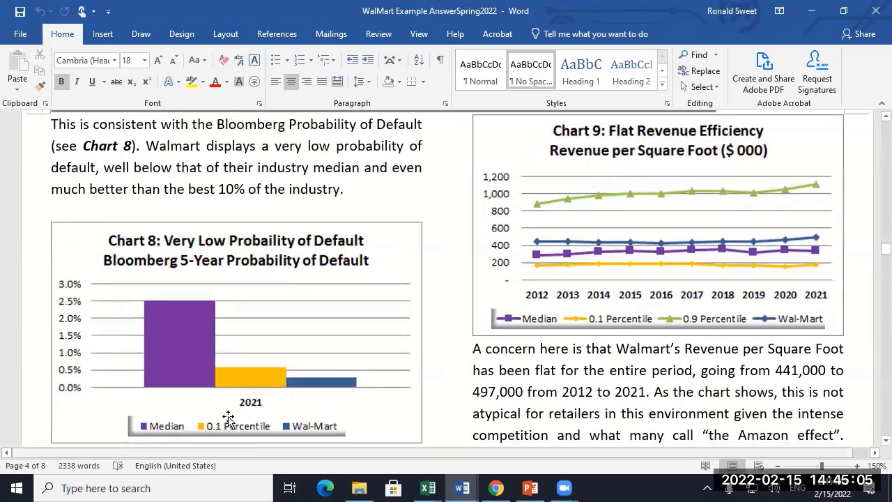
scroll(178, 330, "down", 2)
scroll(178, 329, "down", 18)
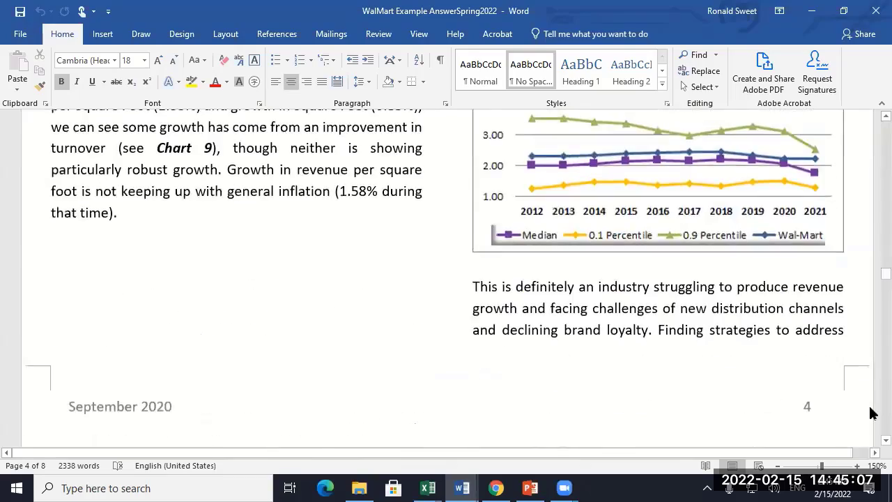
scroll(870, 413, "down", 10)
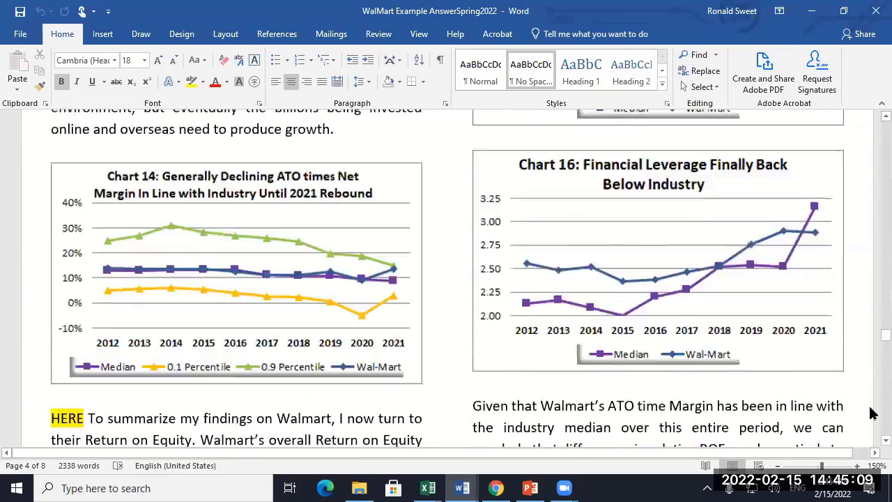
Delete the highlighted HERE marker in front of the paragraph beginning "To summarize my findings on Walmart"
left_click(114, 268)
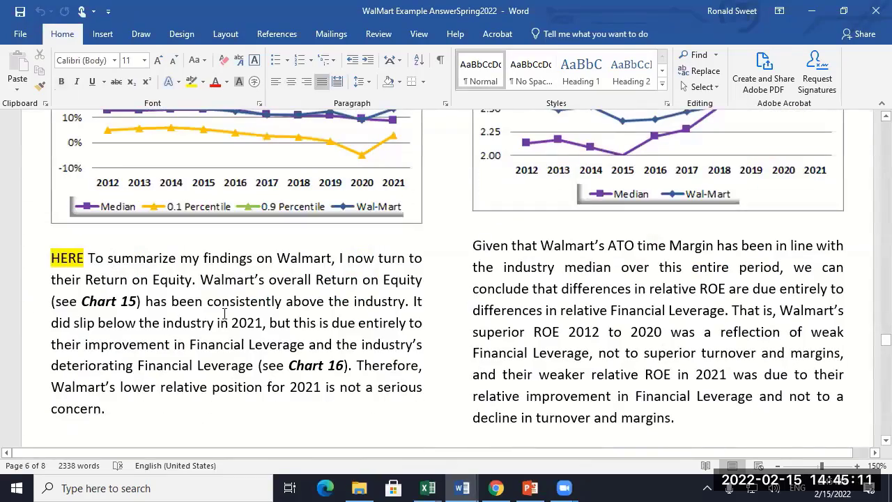
key("BackSpace")
key("Delete")
key("Delete")
key("Delete")
key("Delete")
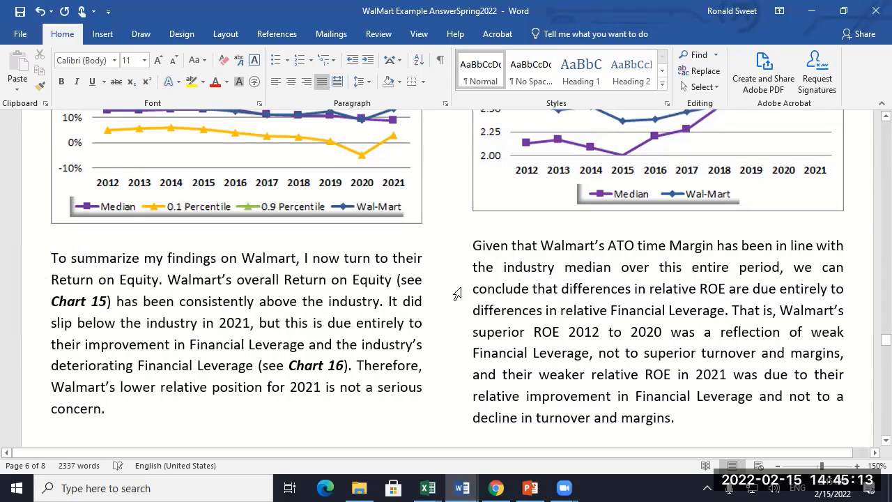
Review Chart 15A on ROE and Chart 16 on Financial Leverage against the surrounding Return on Equity paragraphs
scroll(557, 258, "up", 3)
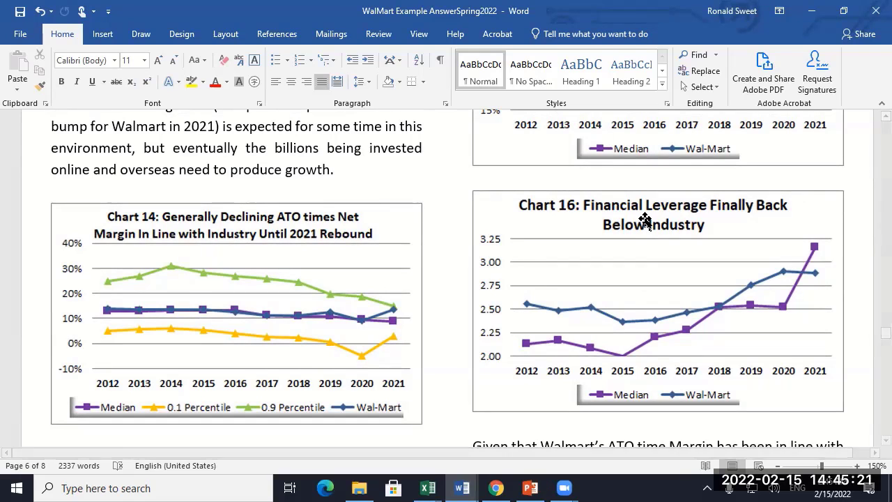
scroll(693, 171, "up", 2)
scroll(690, 176, "up", 1)
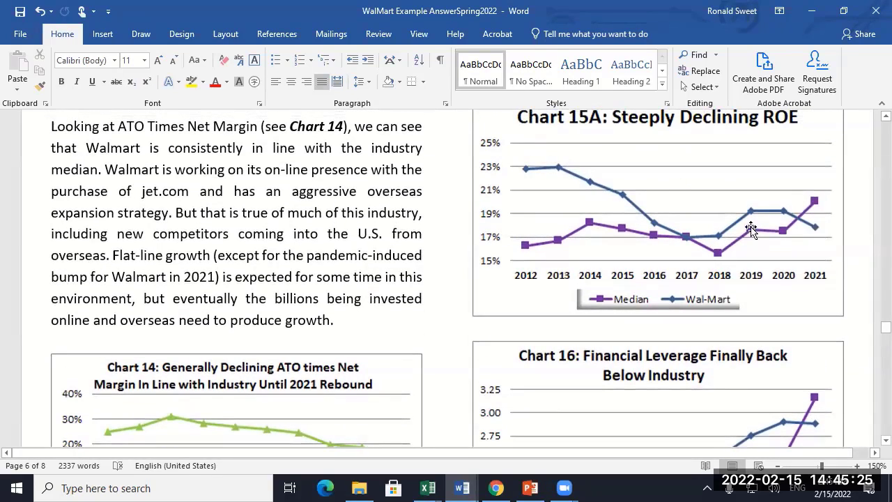
scroll(292, 244, "up", 2)
scroll(149, 226, "down", 11)
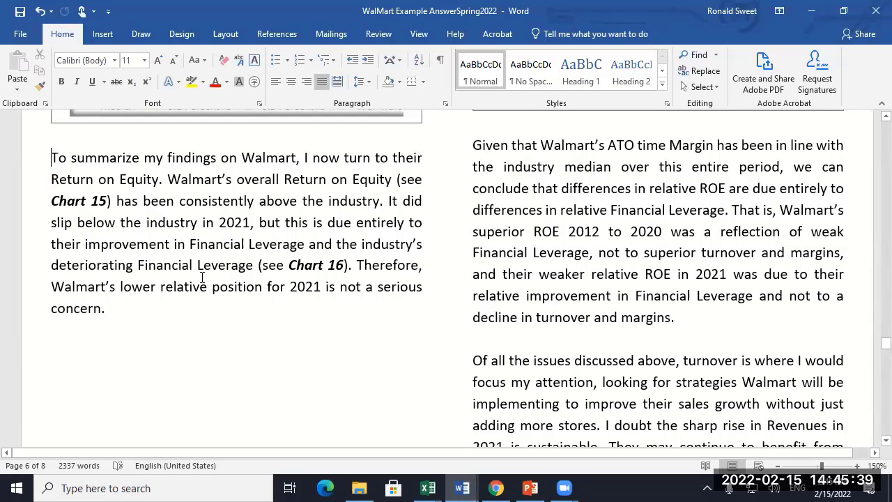
scroll(743, 201, "up", 5)
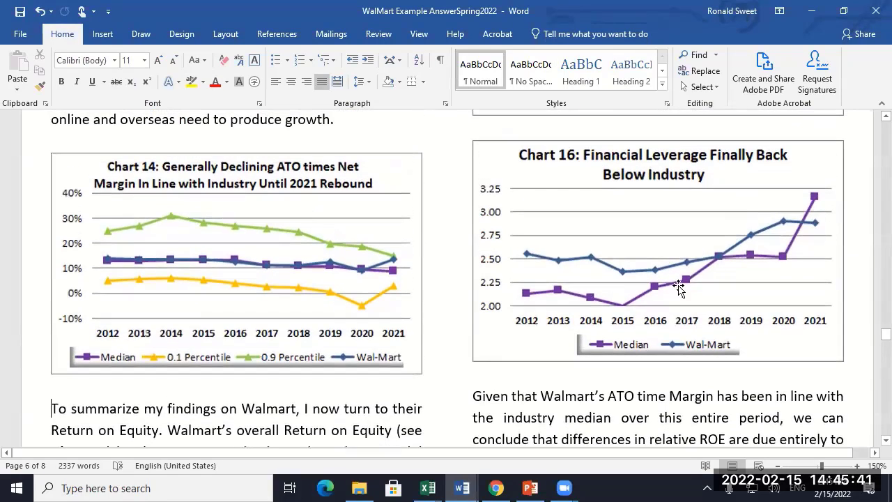
scroll(301, 294, "up", 5)
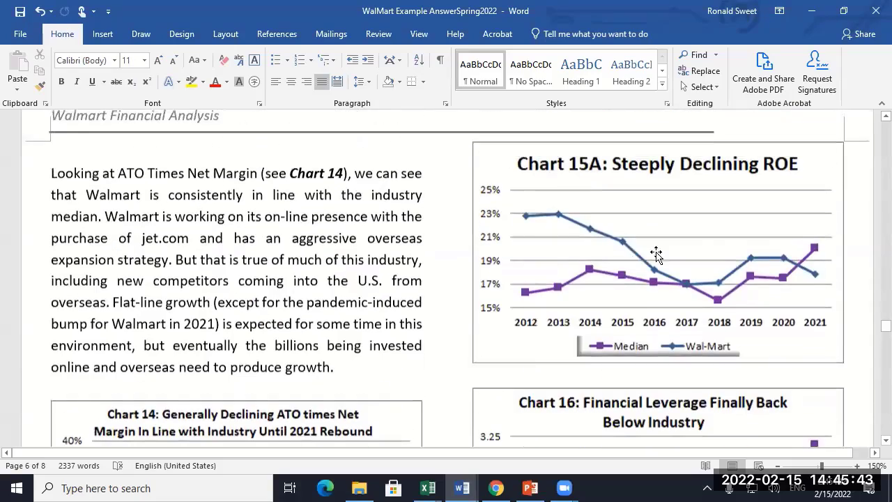
scroll(777, 286, "down", 3)
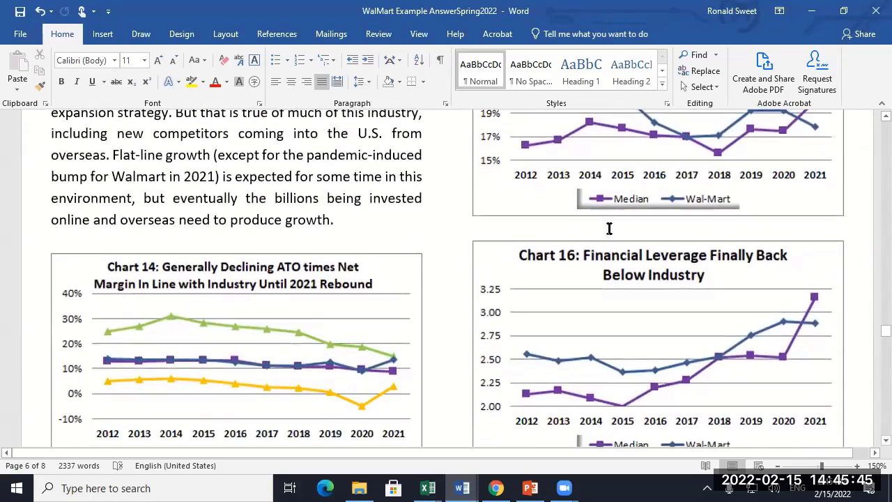
scroll(69, 319, "down", 6)
scroll(49, 309, "down", 3)
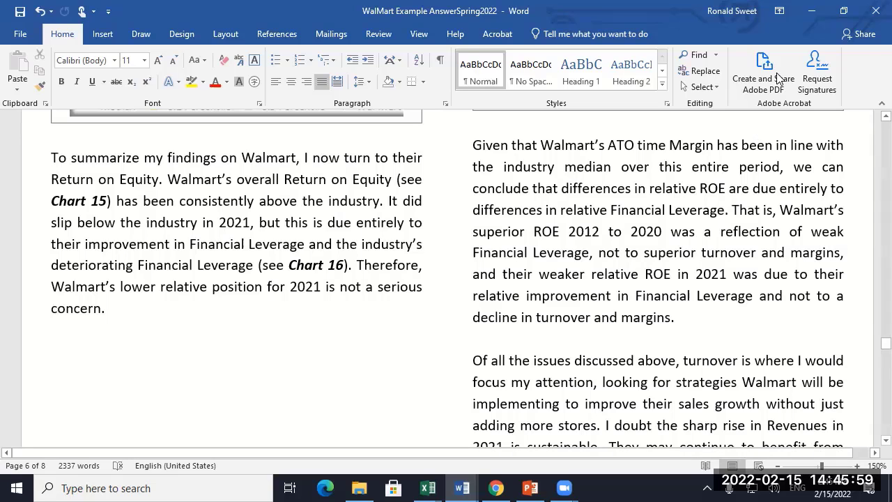
scroll(157, 244, "up", 3)
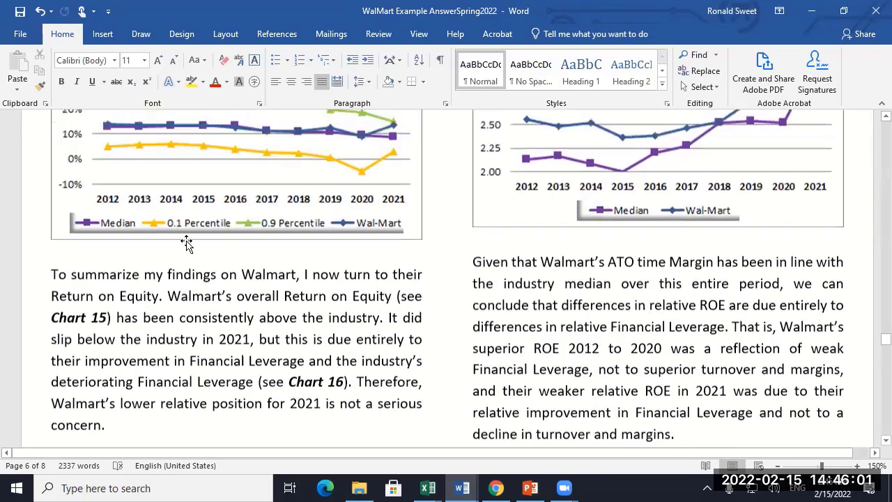
scroll(187, 244, "down", 2)
scroll(369, 261, "up", 3)
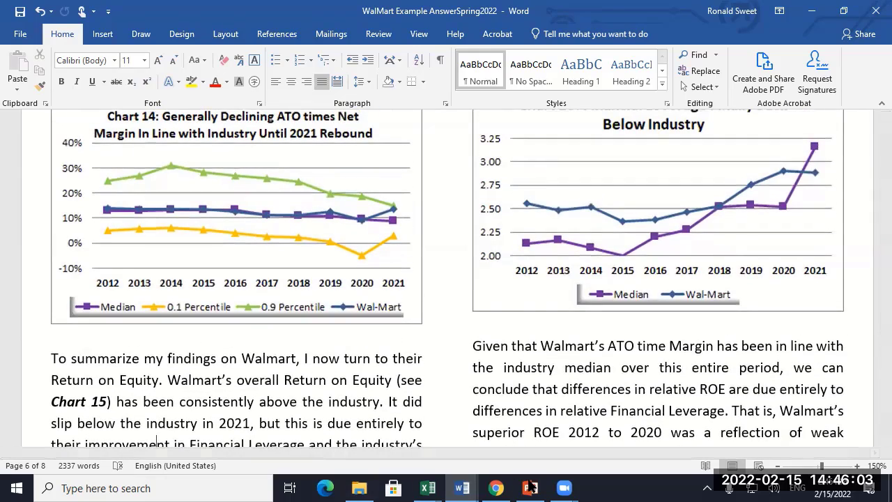
Switch to the WMTBloombergSpring2022 workbook in Excel and bring up the Chart 16 Financial Leverage data on the Data For Graph Building sheet
left_click(430, 485)
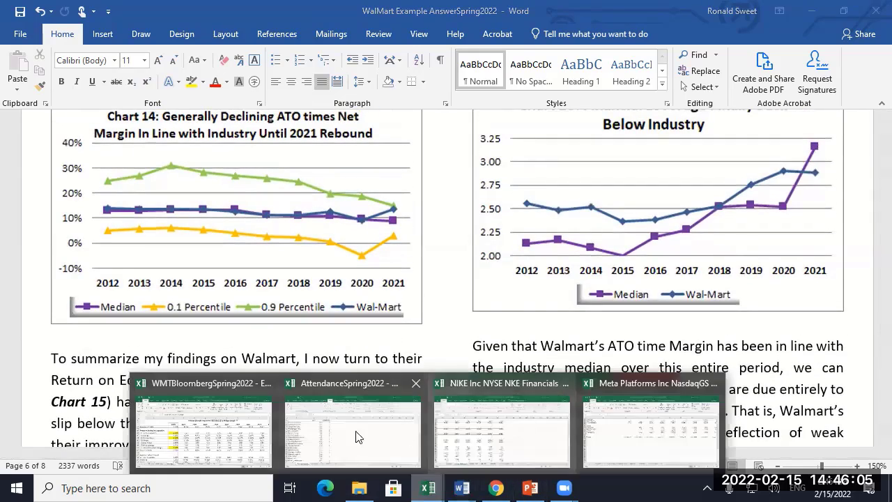
left_click(232, 438)
scroll(295, 396, "down", 6)
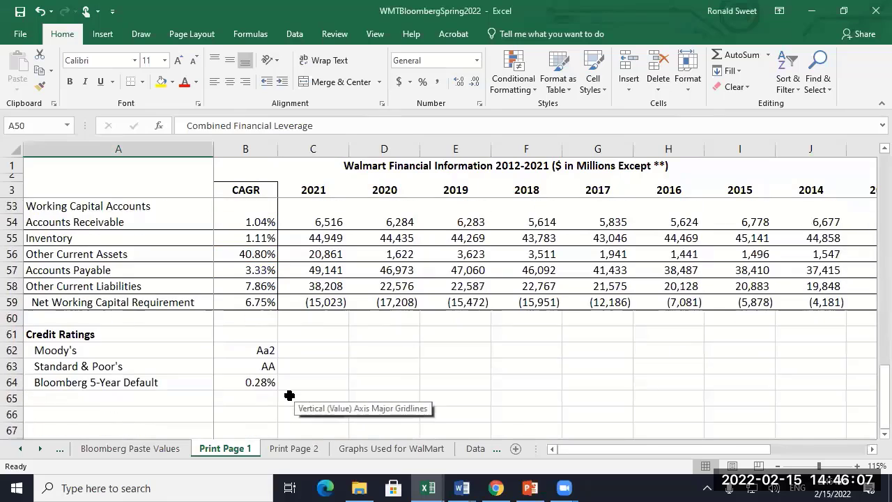
left_click(474, 449)
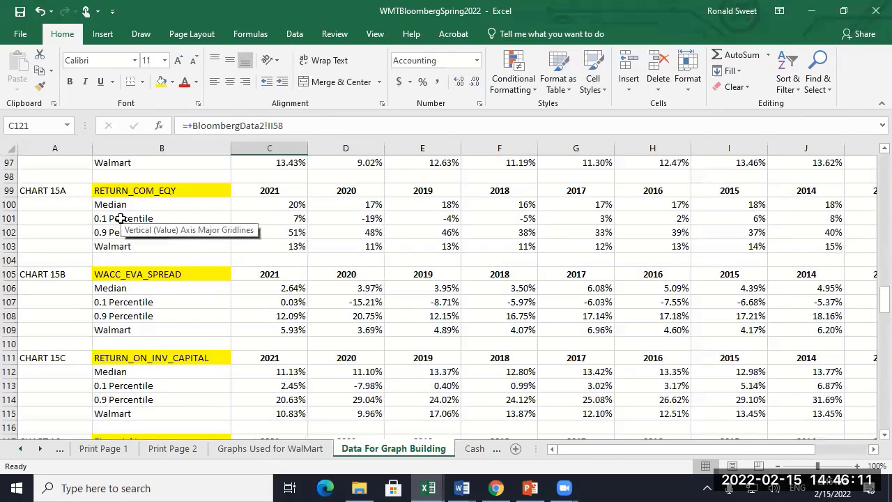
scroll(120, 218, "down", 4)
Label a new row "WalMart Combined Fin Lev" in B122, directly under the Walmart row of the Chart 16 data
left_click(119, 335)
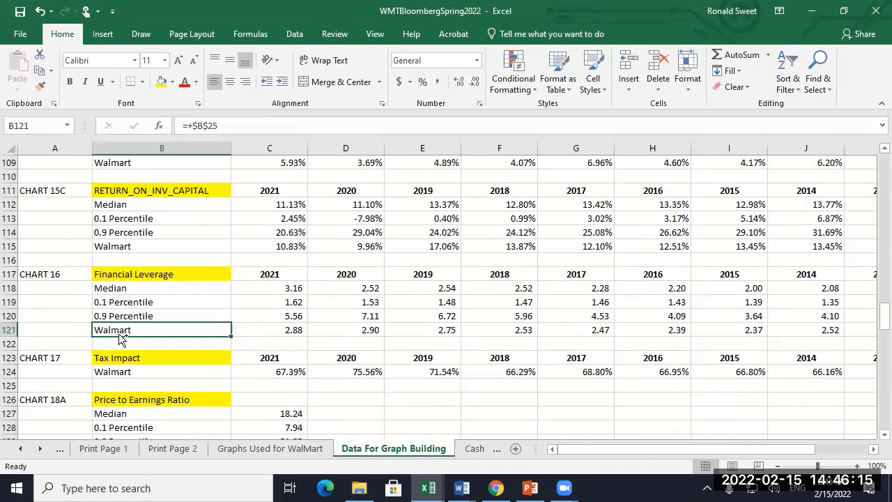
key("ctrl+c")
key("Down")
key("ctrl+v")
type("Walm")
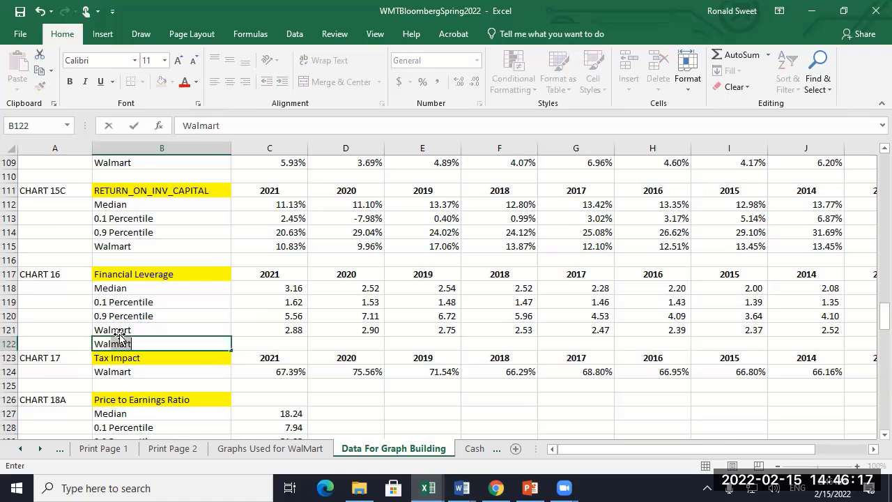
key("BackSpace")
key("BackSpace")
type("Mart COmbin")
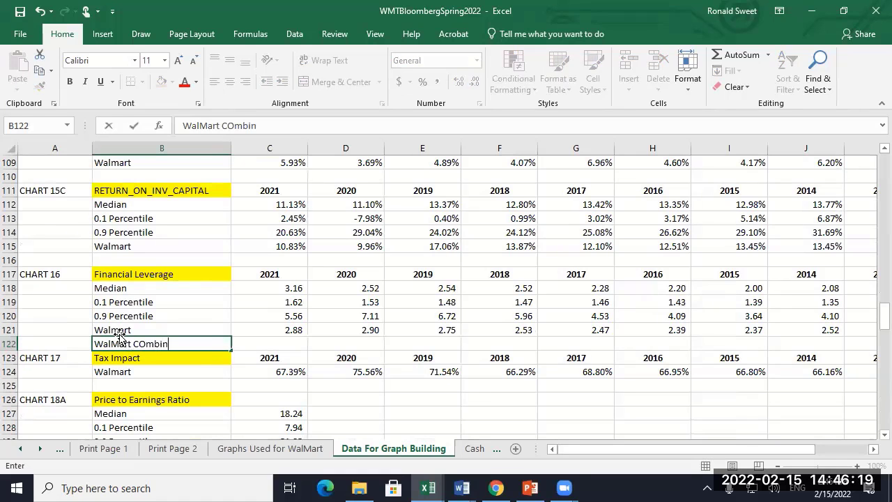
type("ed Fin")
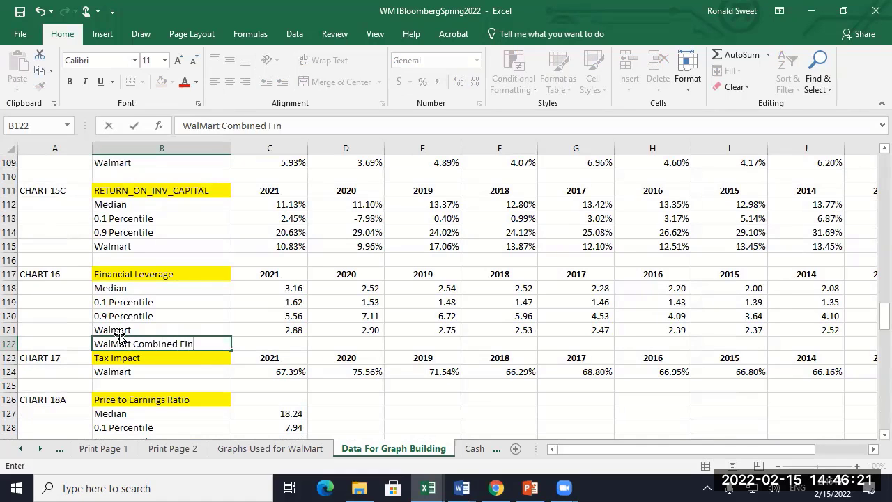
type(" Lev")
key("Tab")
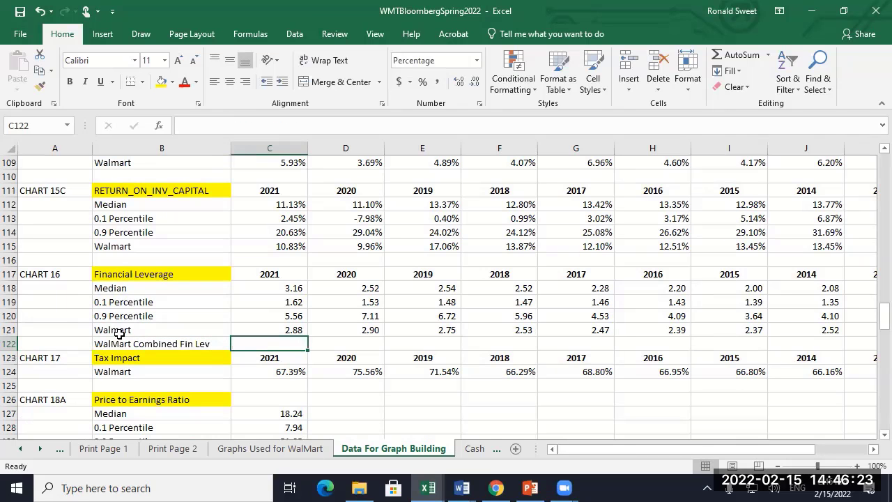
Link C122 to the 2021 Combined Financial Leverage value in C50 of the Print Page 1 sheet
type("+")
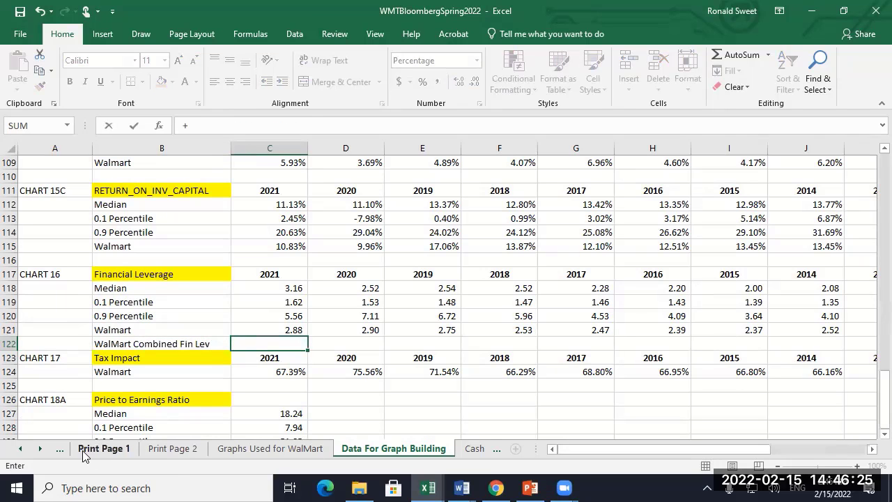
left_click(85, 451)
scroll(191, 302, "up", 3)
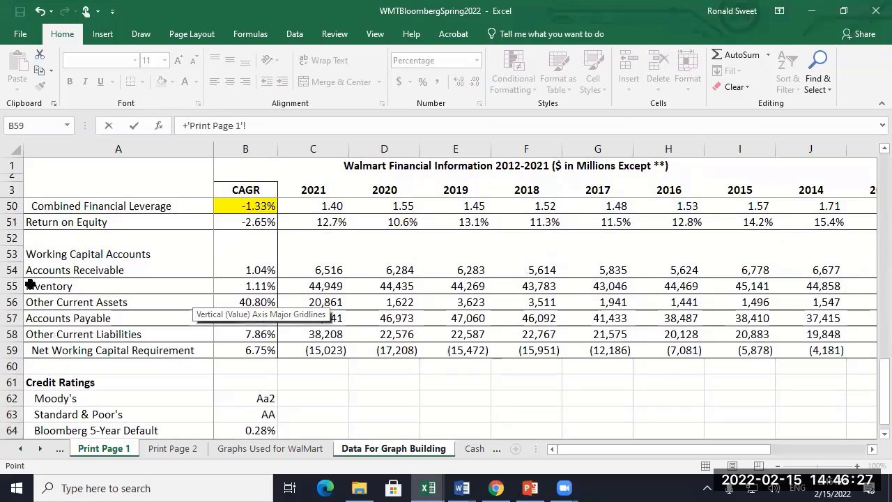
scroll(31, 275, "up", 1)
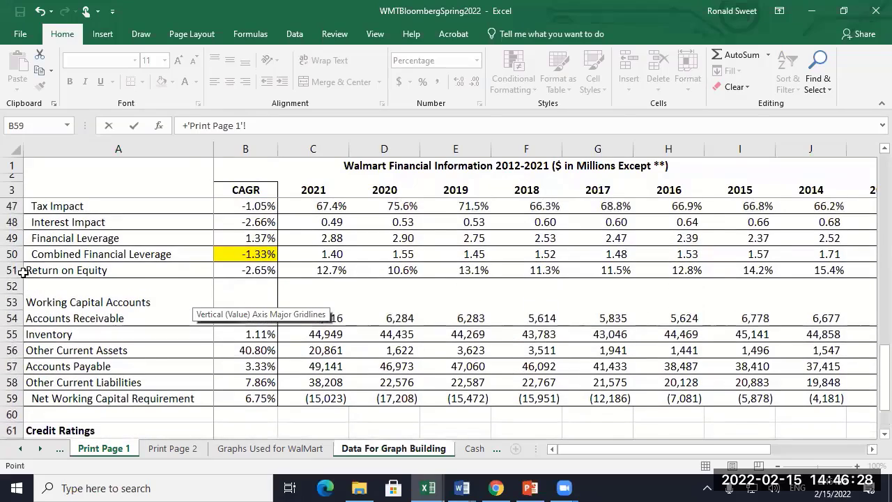
left_click(317, 250)
key("ctrl+Return")
Copy the C122 formula across the Combined Fin Lev row through the 2012 column (L122)
key("ctrl+c")
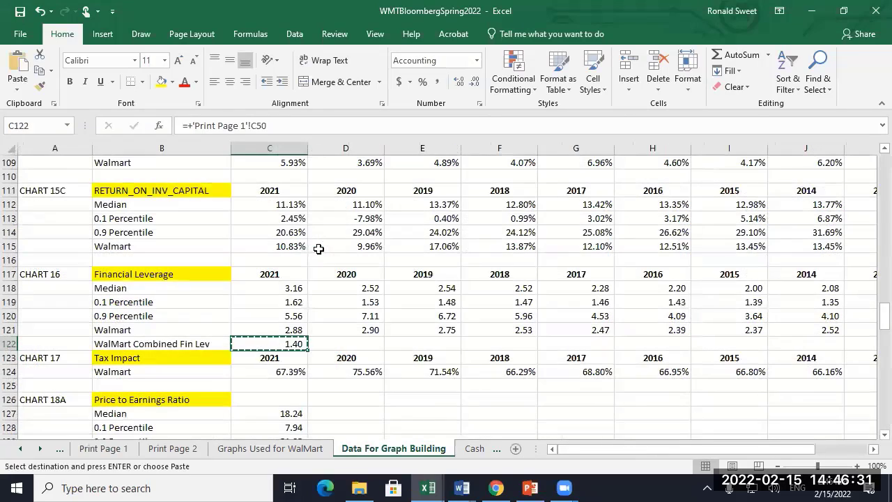
key("shift+Right")
key("shift+Right")
key("shift+Right")
key("shift+Right")
key("shift+Right")
key("shift+Right")
key("shift+Right")
key("shift+Right")
key("shift+Right")
key("shift+Right")
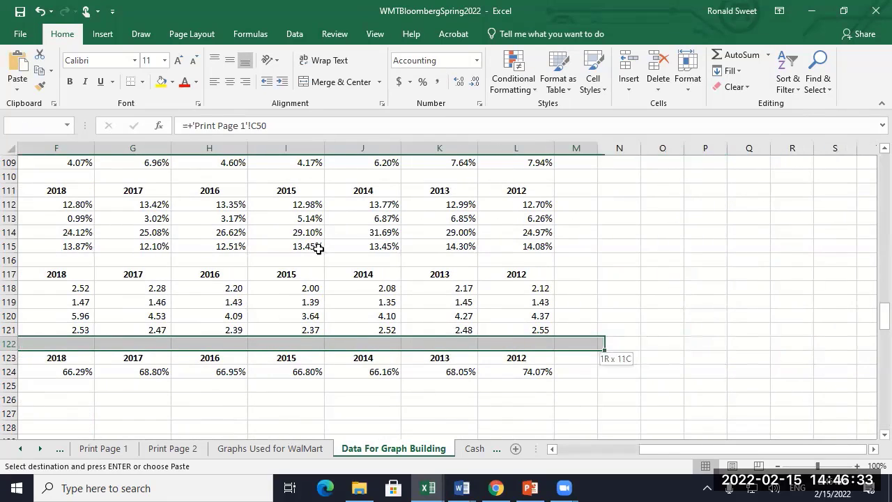
key("Return")
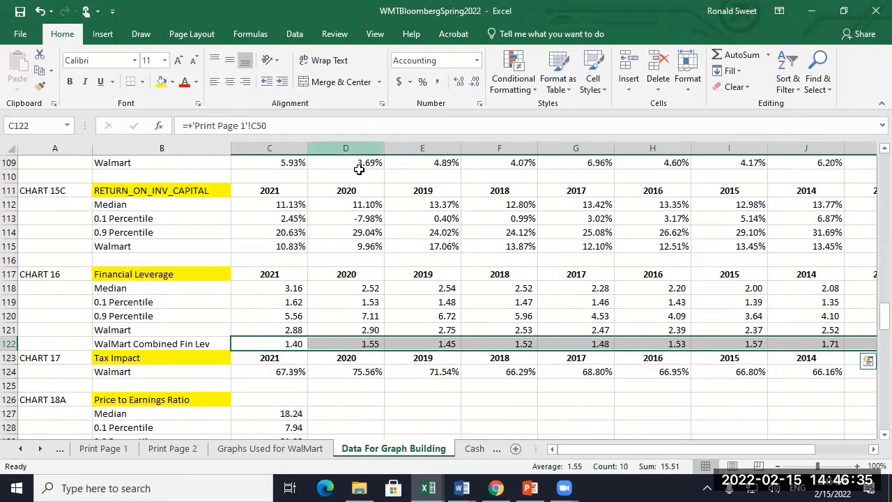
On the Graphs Used for WalMart sheet, copy Chart 16 on Financial Leverage and paste it onto the chart itself
left_click(284, 450)
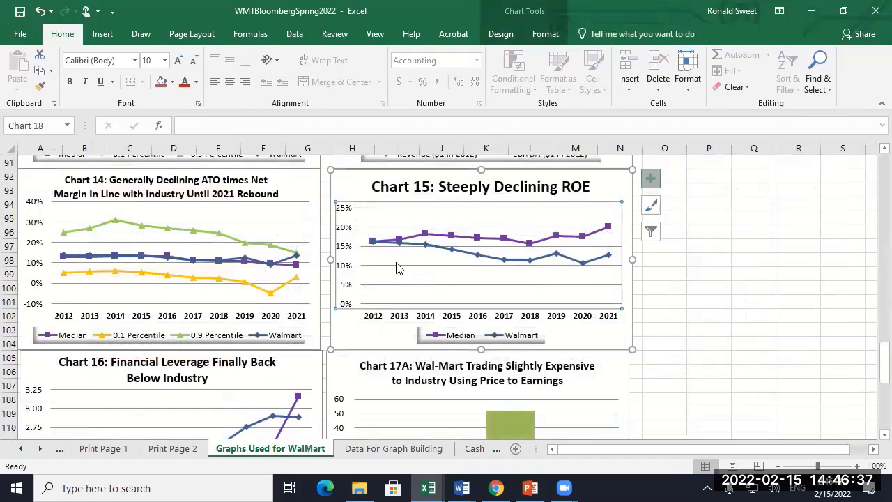
scroll(394, 265, "down", 5)
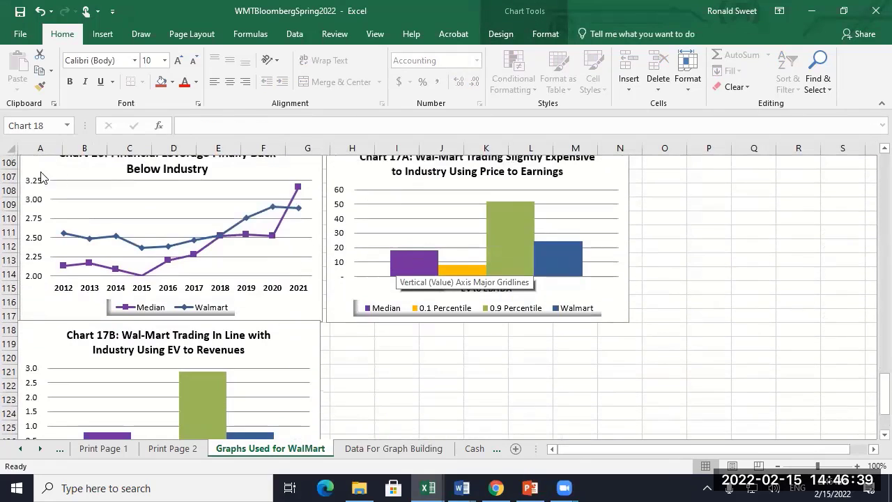
left_click(40, 173)
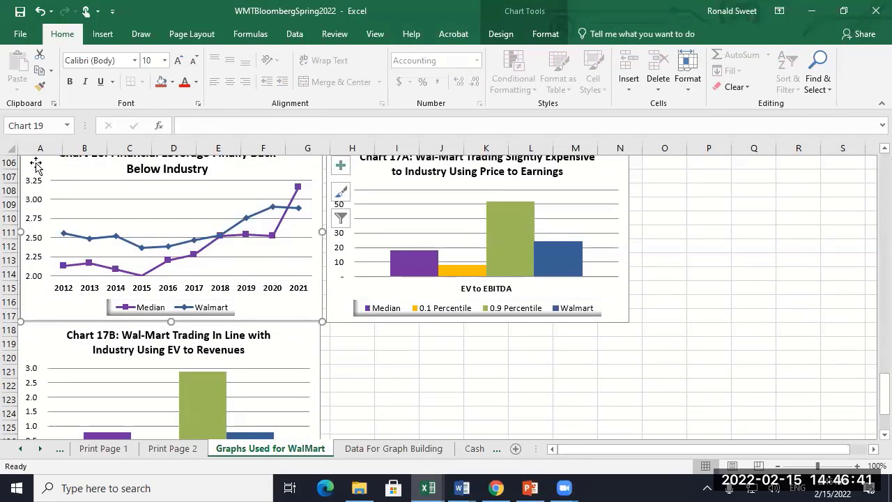
key("ctrl+v")
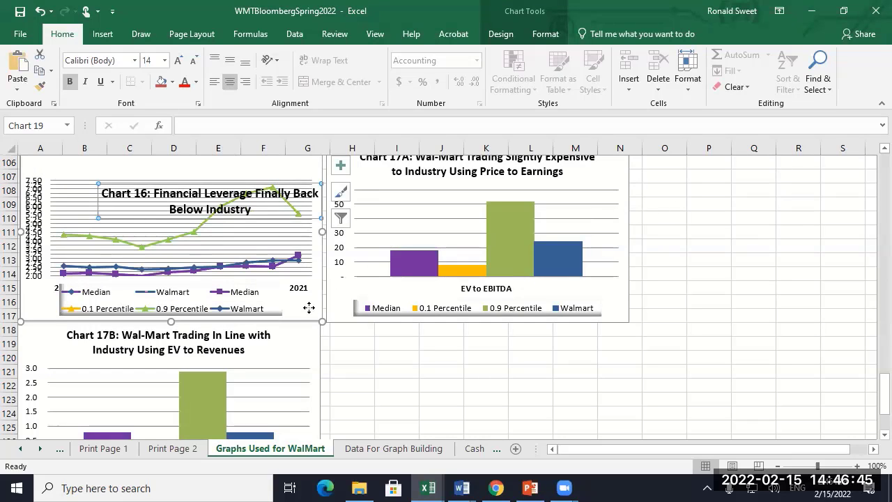
Move Chart 16 out of its place above Chart 17B to the empty area beside Chart 17A
left_click_drag(307, 307, 812, 242)
key("ctrl+z")
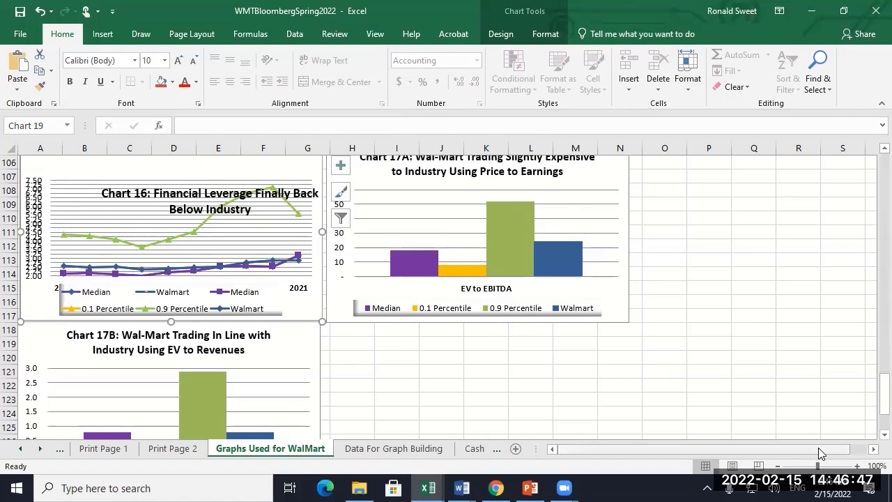
left_click_drag(818, 447, 871, 447)
left_click_drag(259, 317, 846, 293)
left_click(860, 449)
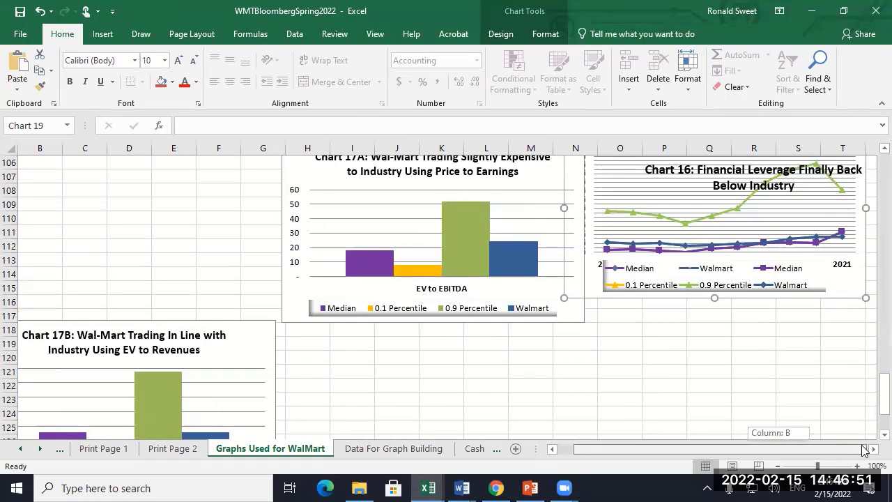
Shift Chart 16 farther away from Chart 17A so it spans about columns P to V
left_click(813, 395)
key("Right")
key("Right")
key("Right")
key("Right")
key("Right")
key("Right")
key("Right")
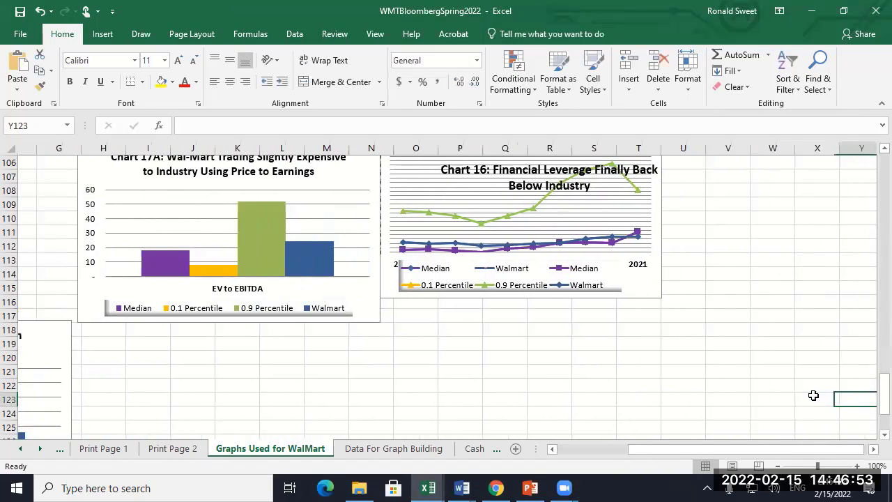
left_click_drag(577, 289, 669, 318)
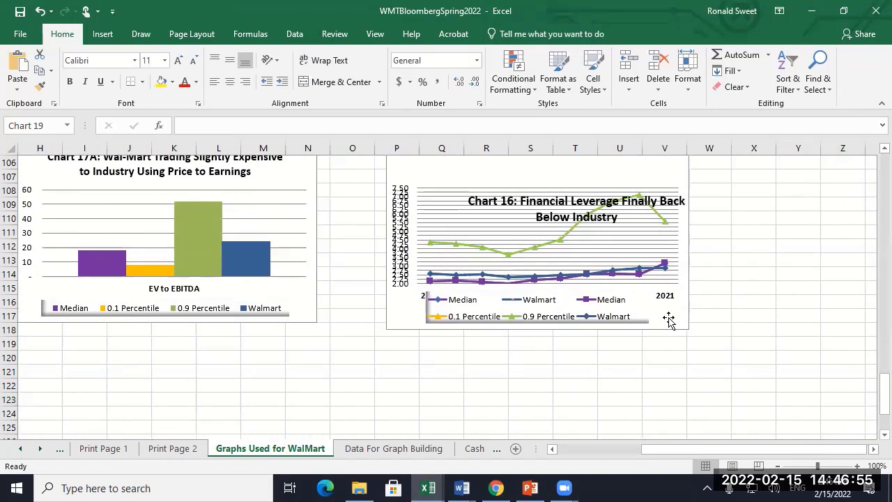
Delete the 0.9 Percentile series and both Median series from the moved Chart 16
left_click(438, 244)
key("Delete")
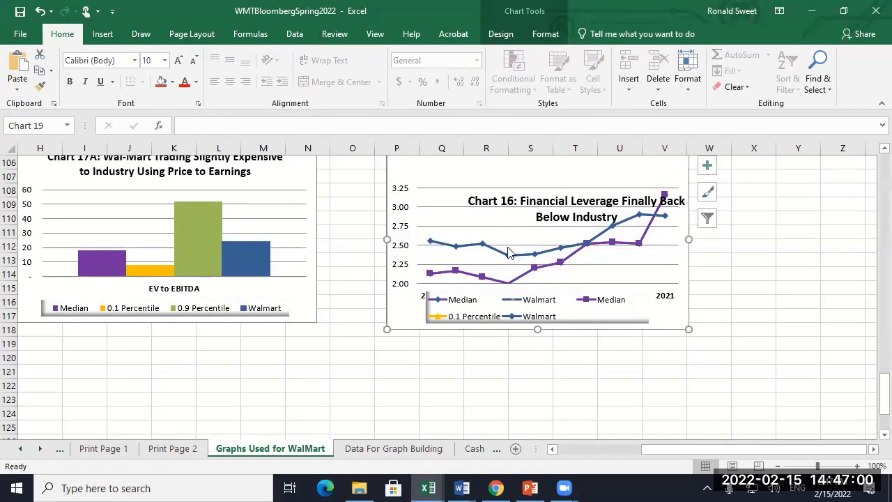
left_click(459, 273)
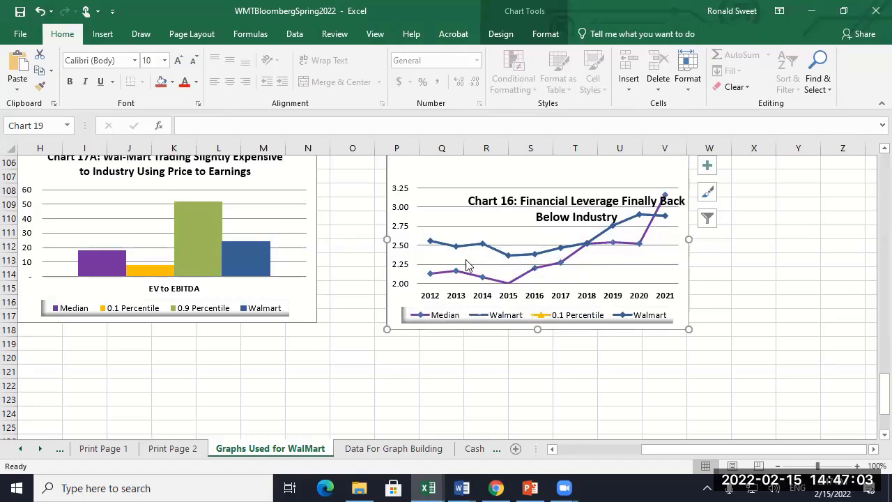
left_click(464, 277)
key("Delete")
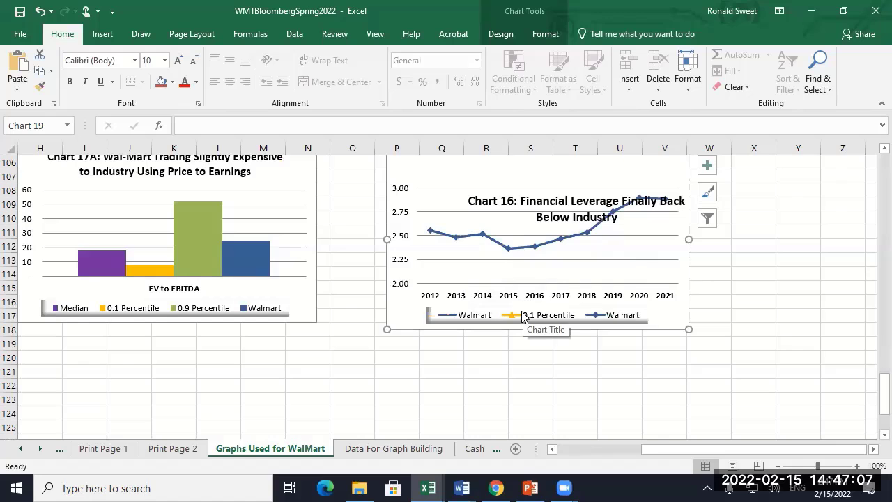
Reset the vertical axis minimum bound and major unit of Chart 16 to automatic
right_click(398, 286)
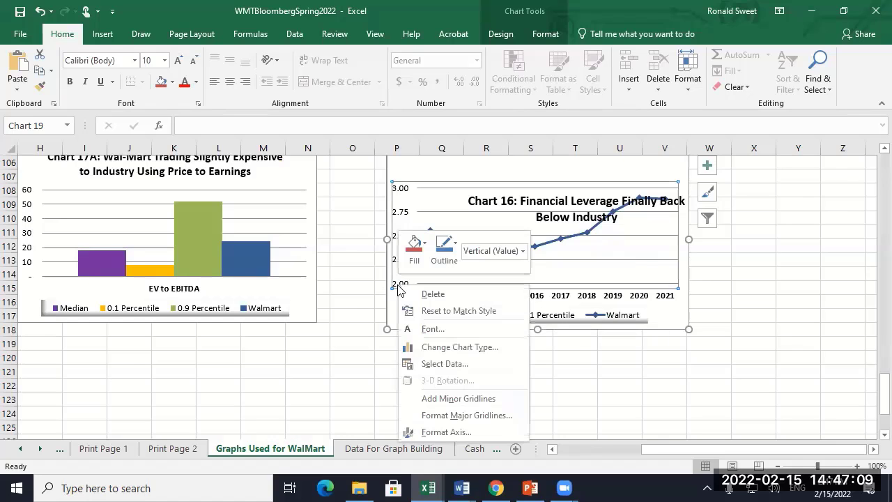
left_click(440, 432)
left_click(850, 270)
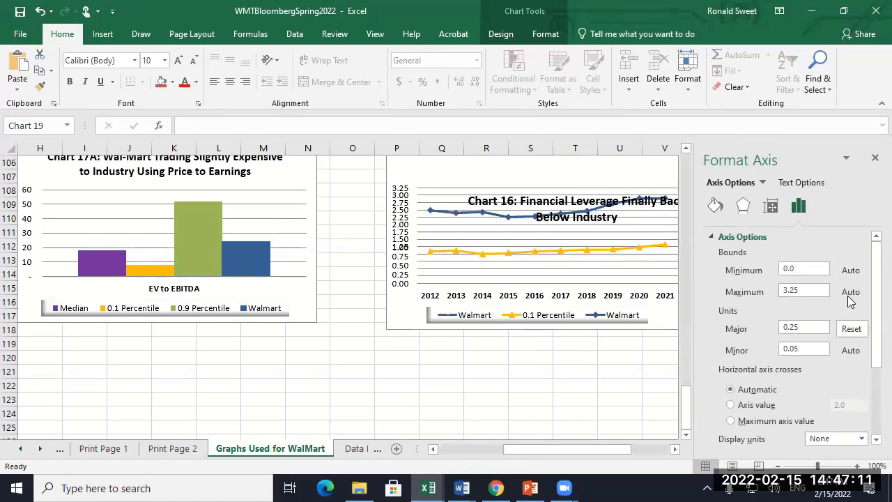
left_click(856, 325)
Delete the 0.1 Percentile series from Chart 16 and move the chart title above the plot area
left_click(496, 244)
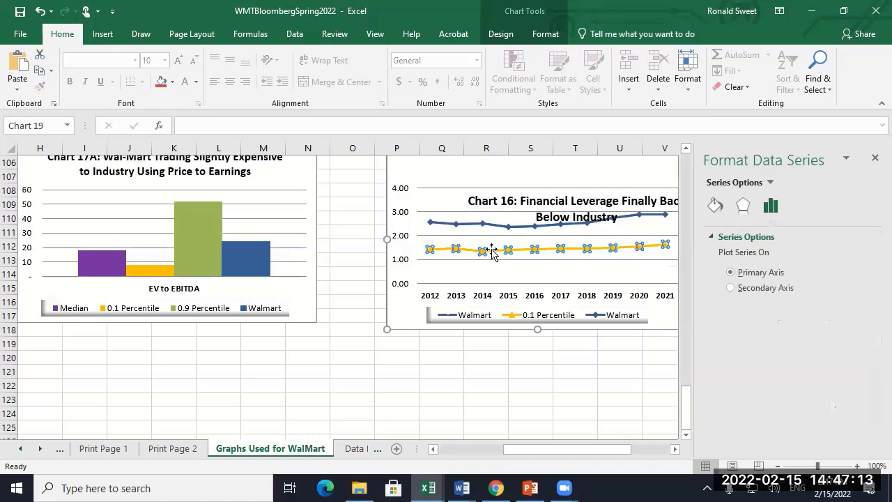
key("Delete")
left_click(507, 199)
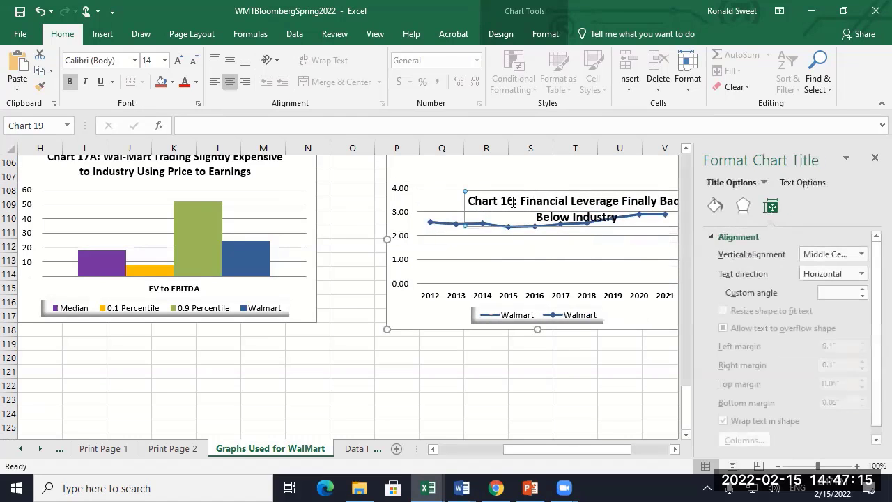
left_click_drag(503, 187, 478, 202)
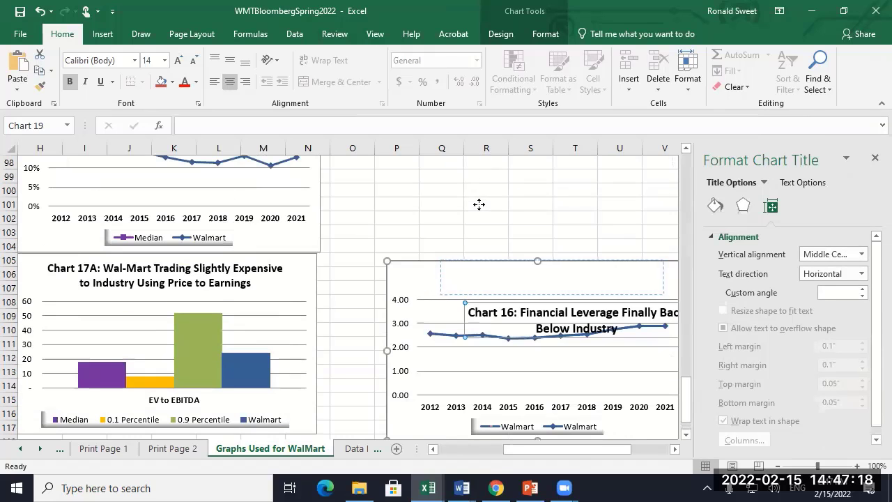
Open the data source selection for Chart 16 and exclude the first of the two Walmart series
right_click(420, 297)
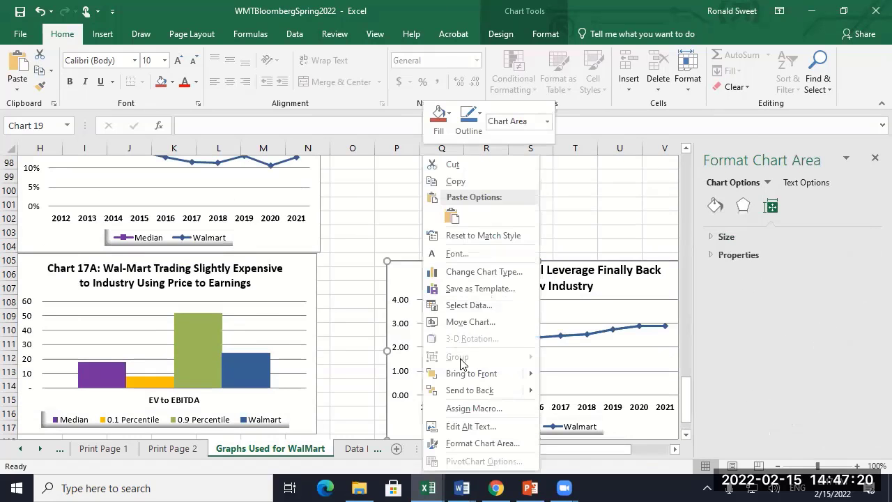
left_click(465, 307)
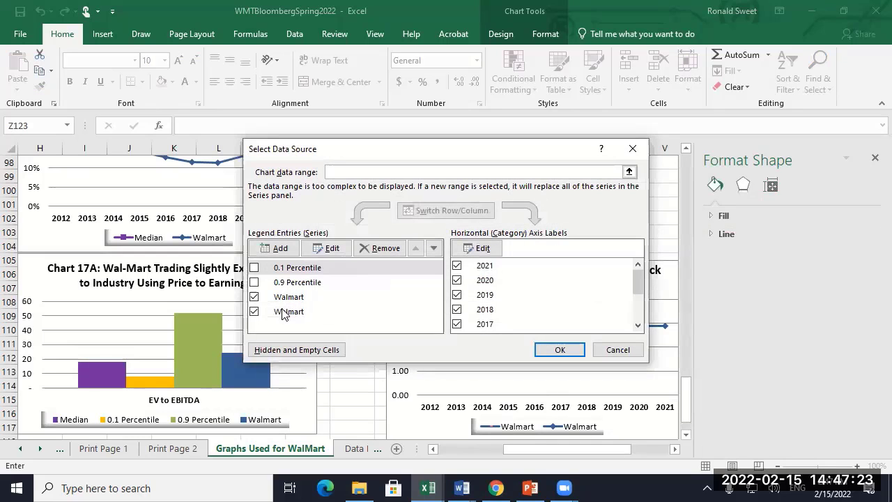
left_click(254, 296)
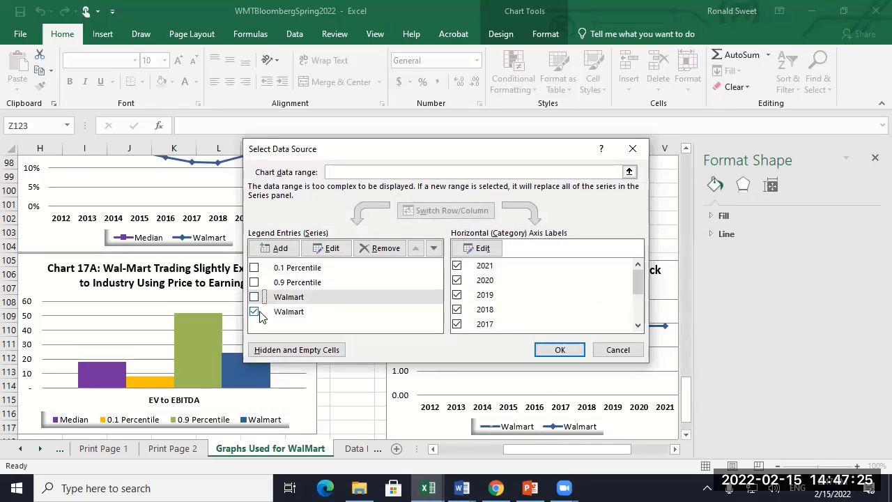
Point the remaining Walmart series values to C122:L122 on the Data For Graph Building sheet and accept the data source changes
left_click(291, 312)
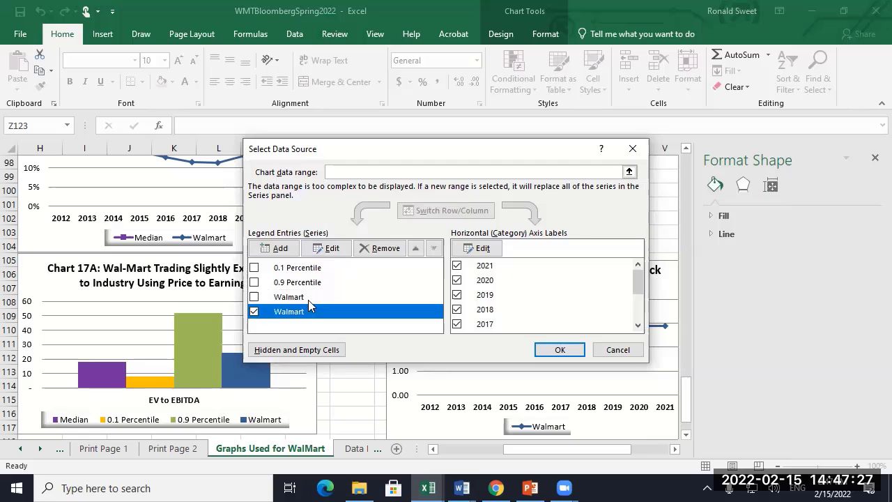
left_click(331, 249)
left_click(474, 271)
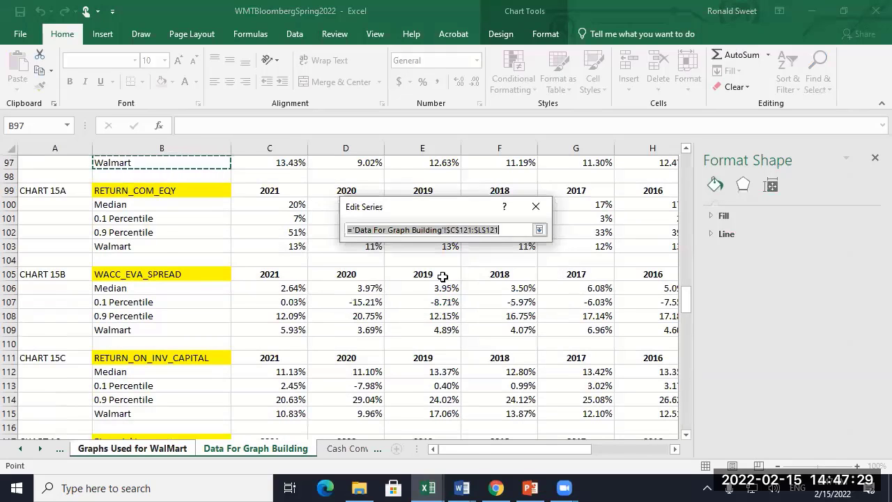
scroll(441, 225, "down", 4)
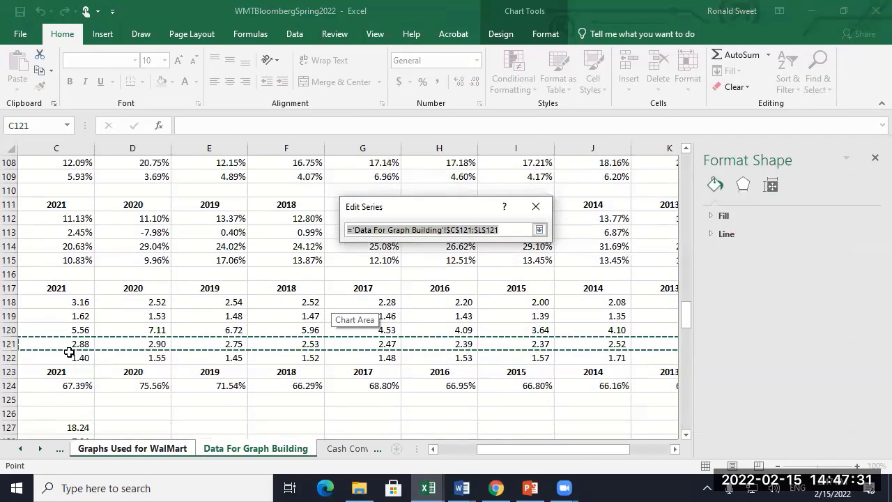
left_click(69, 351)
left_click_drag(69, 352, 592, 357)
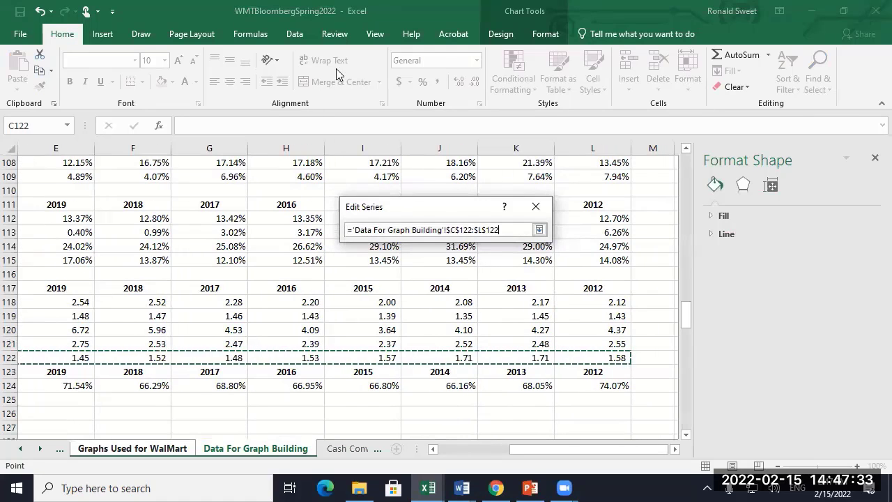
key("Return")
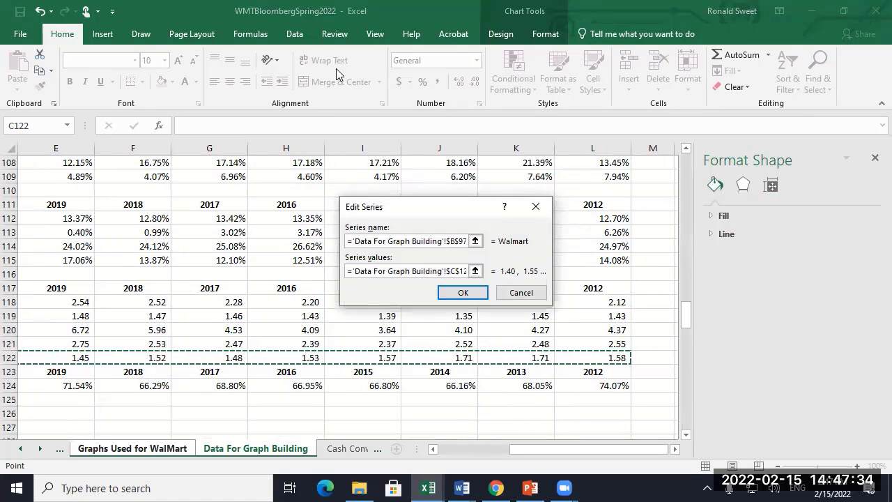
left_click(443, 295)
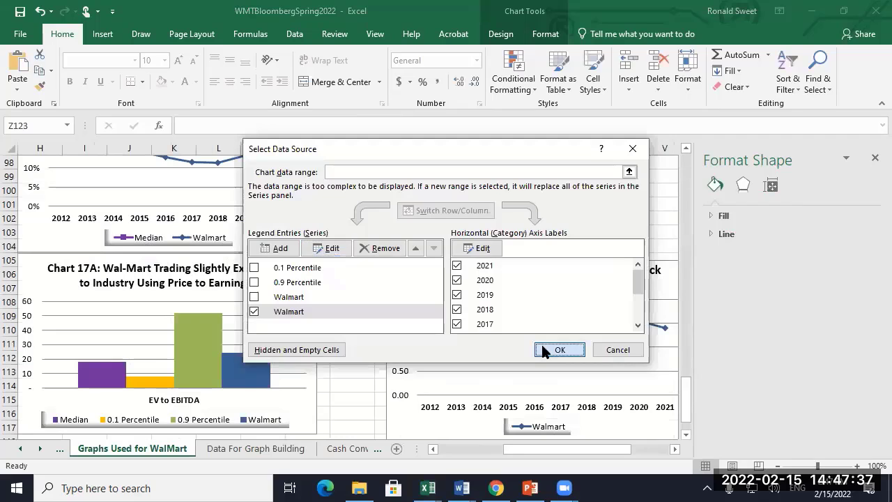
left_click(541, 345)
Change the chart title to "Chart 16: Combined Financial Leverage DeclininingSLightly, so Little Impact on ROE"
left_click(487, 270)
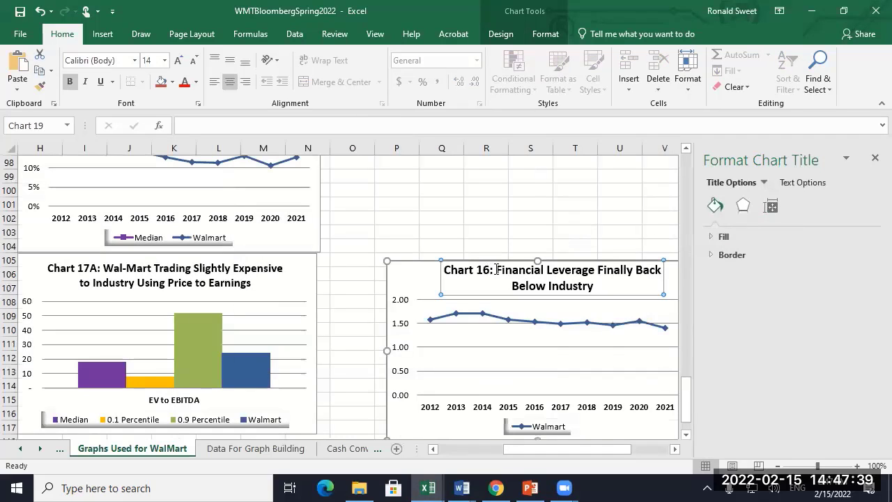
left_click_drag(496, 270, 585, 270)
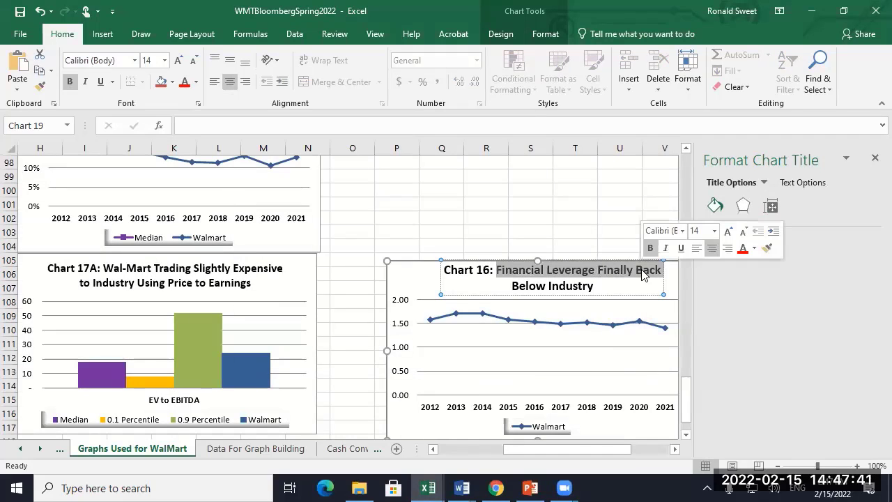
type("Comb")
type("ined Finan")
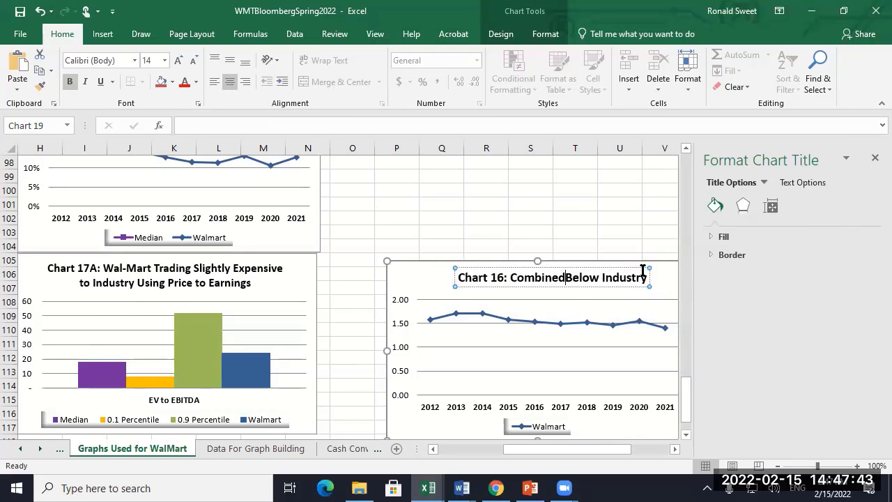
type("cial Levera")
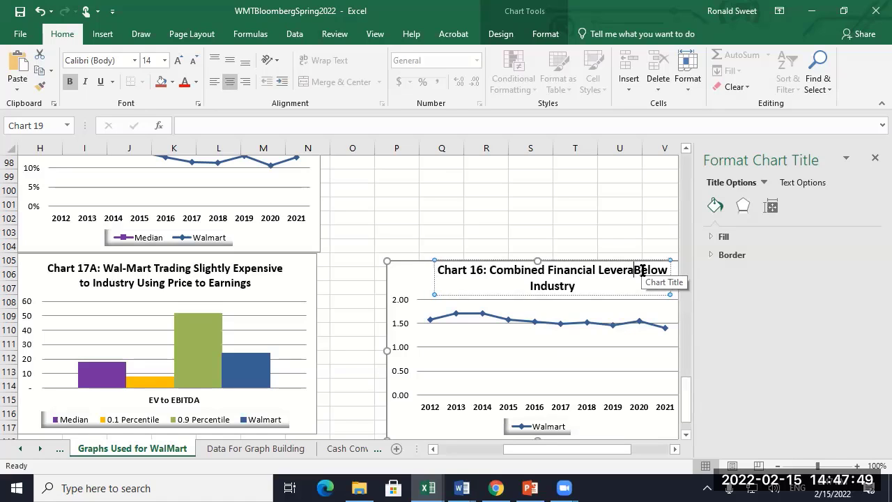
type("ge D")
type("eclininingS")
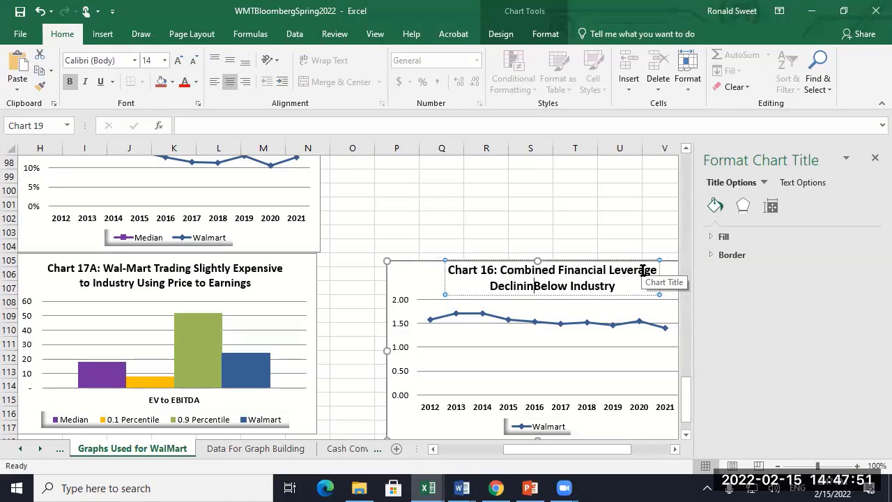
type("Lightly, so ")
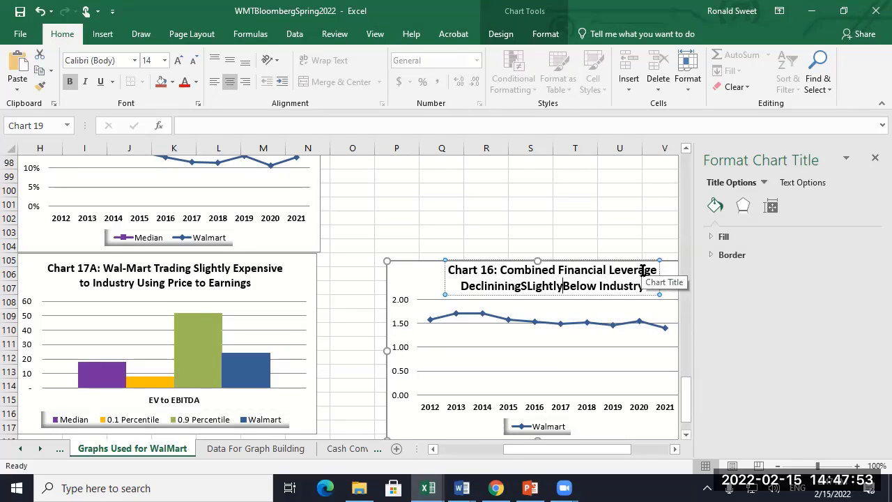
type("Little Impac")
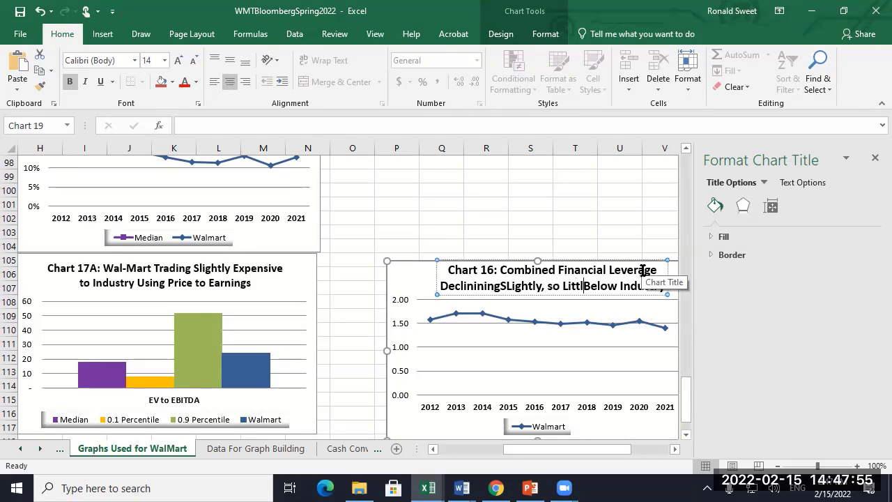
type("t on ROE")
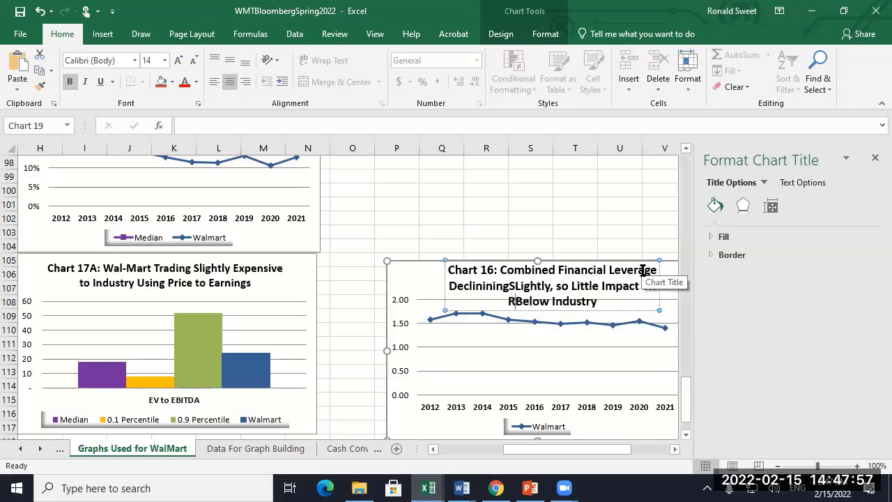
key("shift+End")
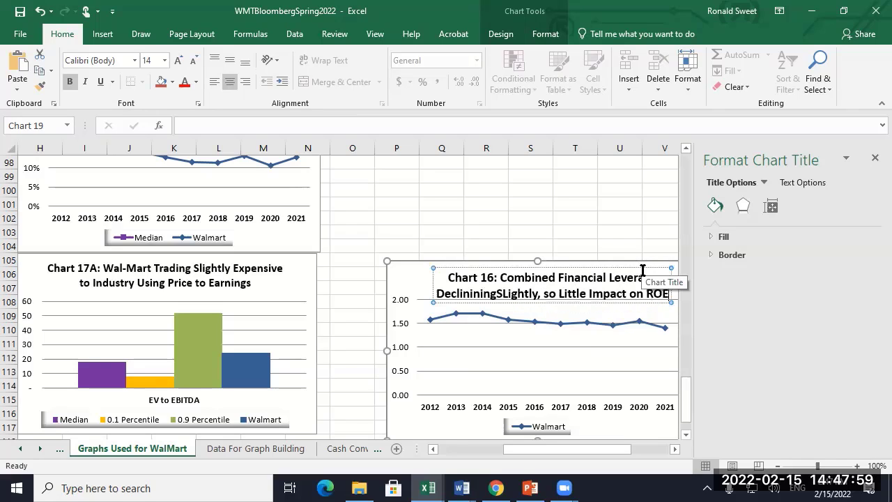
key("Delete")
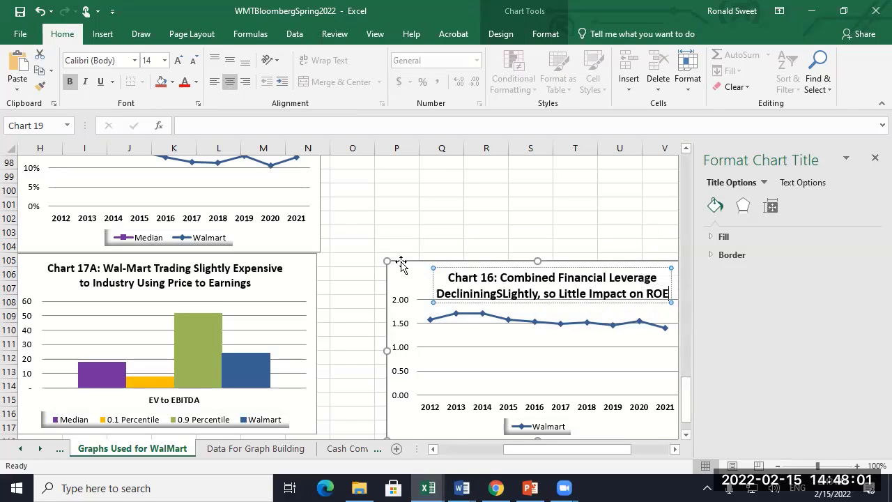
Close the chart title formatting options and move the Combined Financial Leverage chart up beside Charts 15 and 17A
left_click(874, 157)
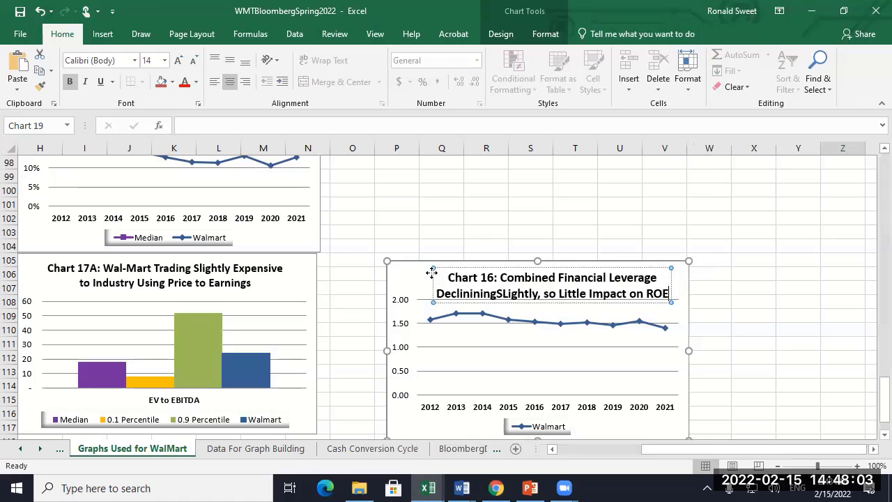
left_click_drag(408, 263, 392, 198)
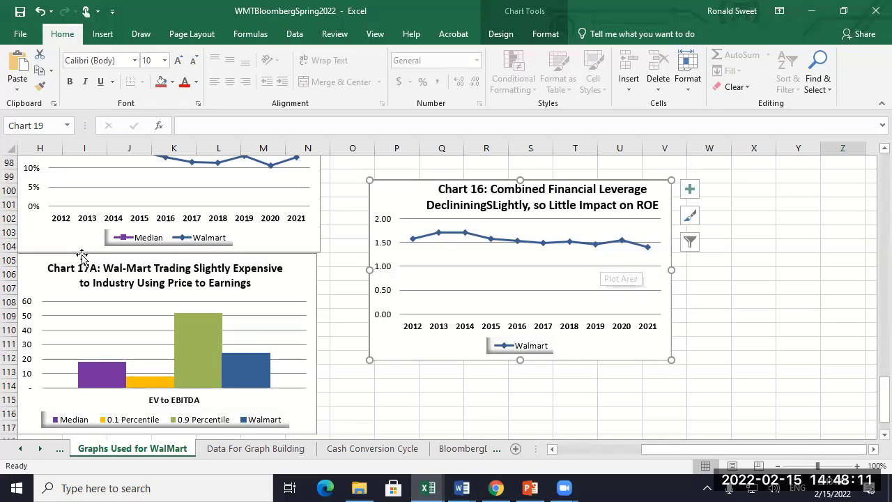
Select the "Chart 16: Financial Leverage" chart on the Print Page 2 sheet and copy it
scroll(426, 413, "up", 1)
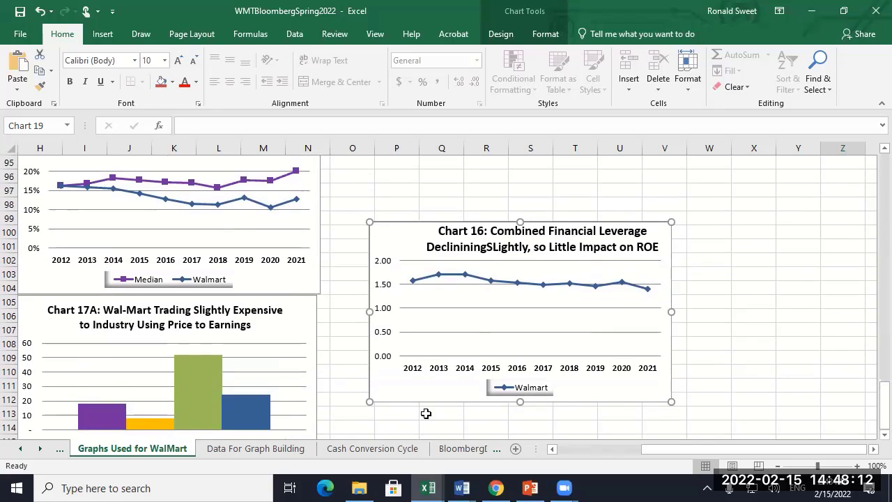
left_click(596, 448)
scroll(79, 324, "up", 4)
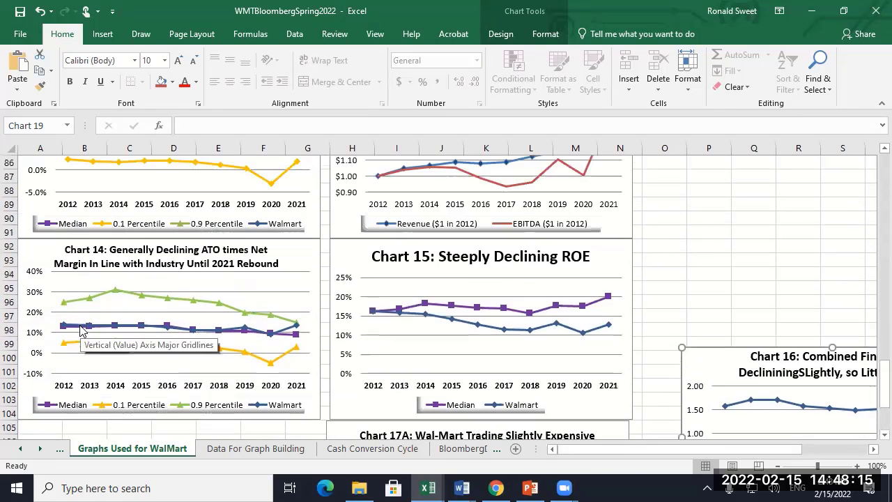
scroll(80, 328, "down", 3)
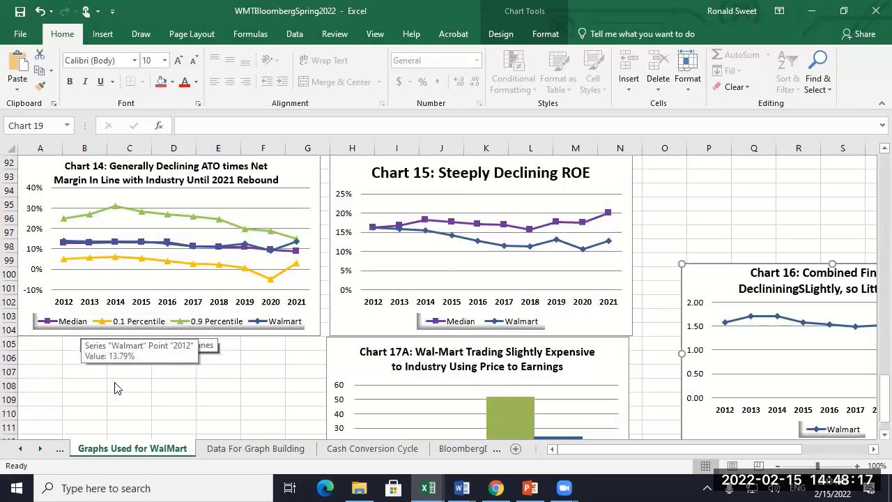
left_click(21, 448)
left_click(20, 448)
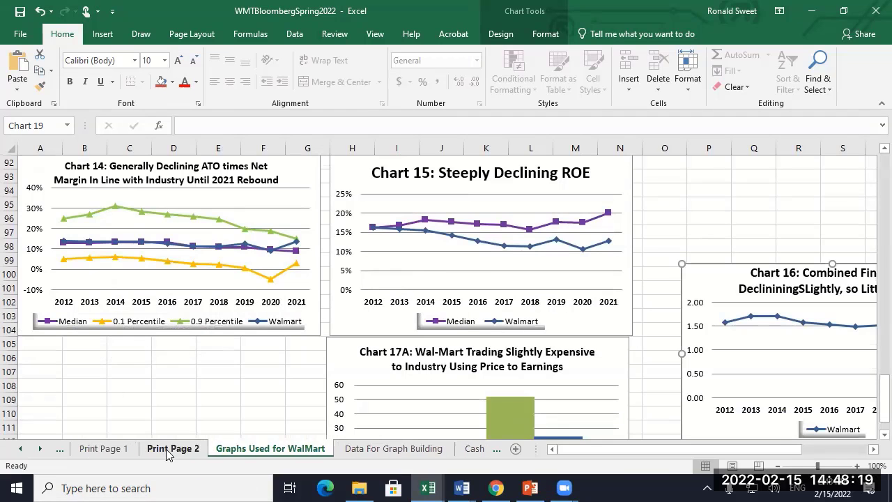
left_click(173, 448)
scroll(149, 309, "down", 5)
scroll(142, 309, "up", 6)
scroll(141, 308, "up", 6)
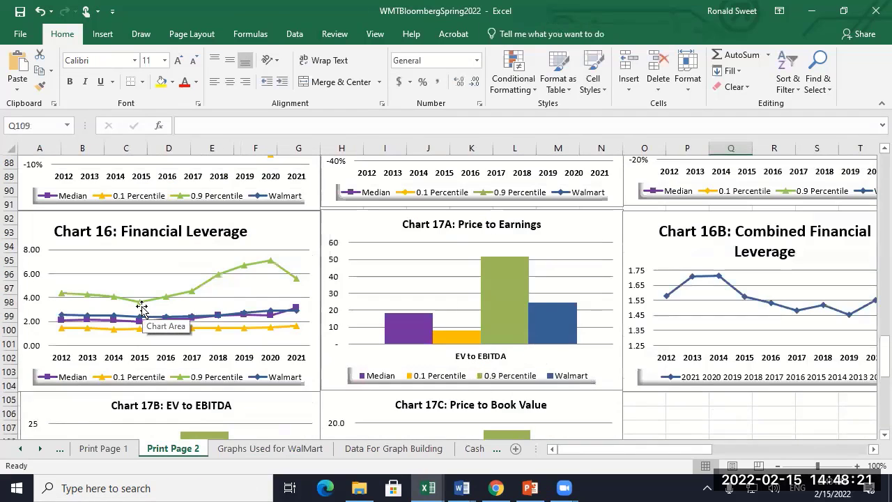
left_click(154, 388)
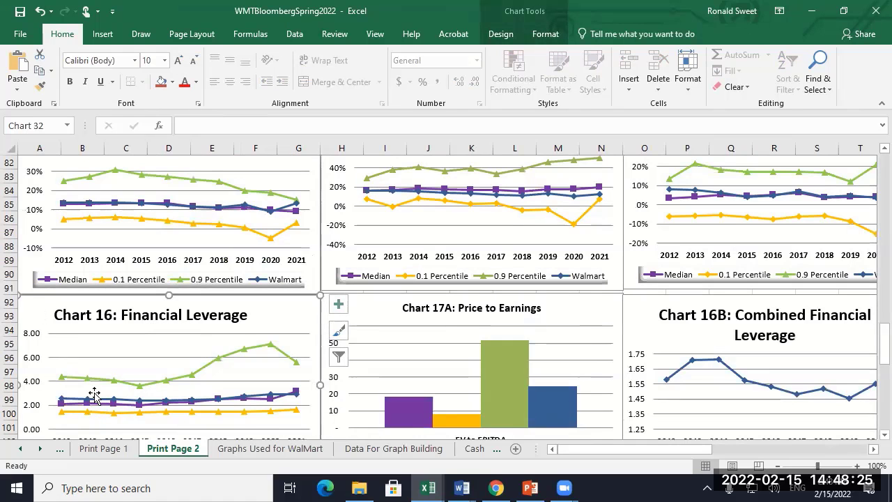
Paste the copied chart below Chart 14 on the Graphs Used for WalMart sheet and delete its 0.9 Percentile series
left_click(271, 448)
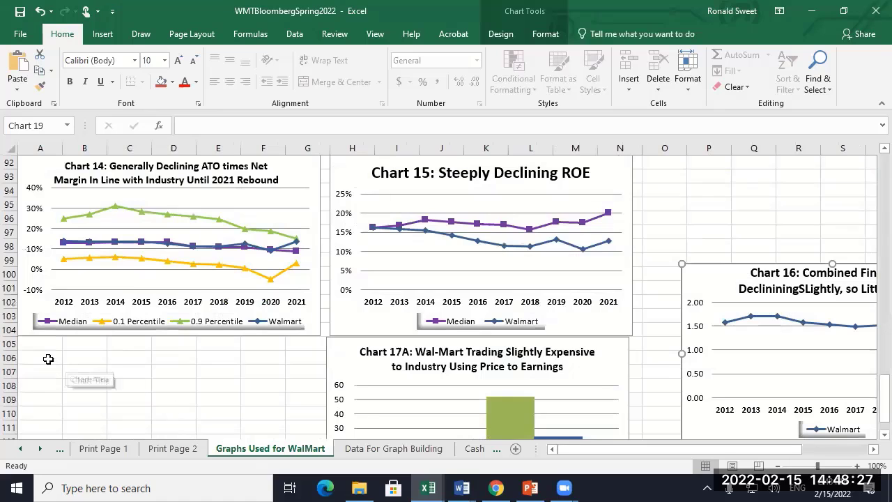
left_click(35, 342)
key("ctrl+v")
scroll(124, 370, "down", 2)
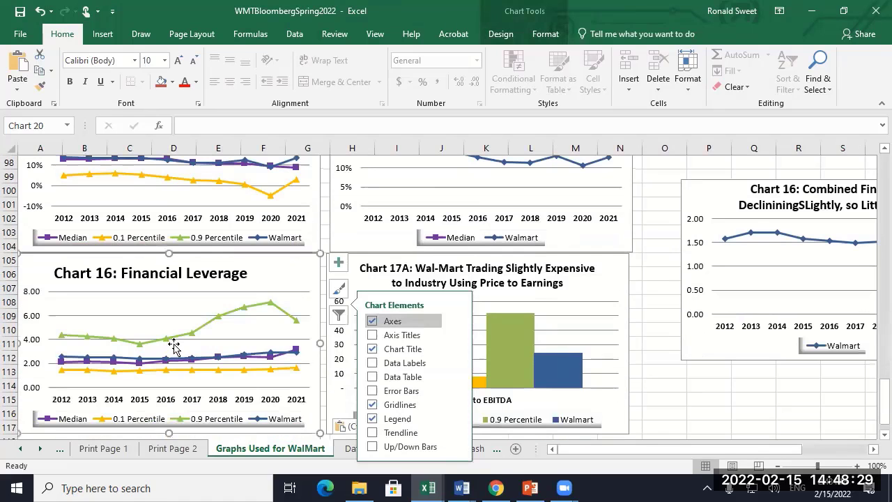
left_click(174, 341)
key("Delete")
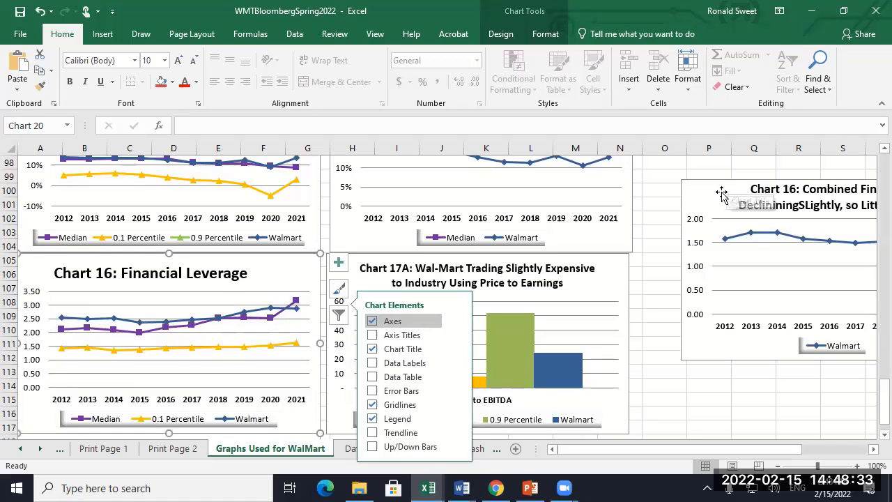
Reposition the Combined Financial Leverage chart in the empty cells beside Chart 17A, leaving a gap between the two charts
left_click_drag(720, 189, 679, 201)
left_click_drag(785, 454, 842, 454)
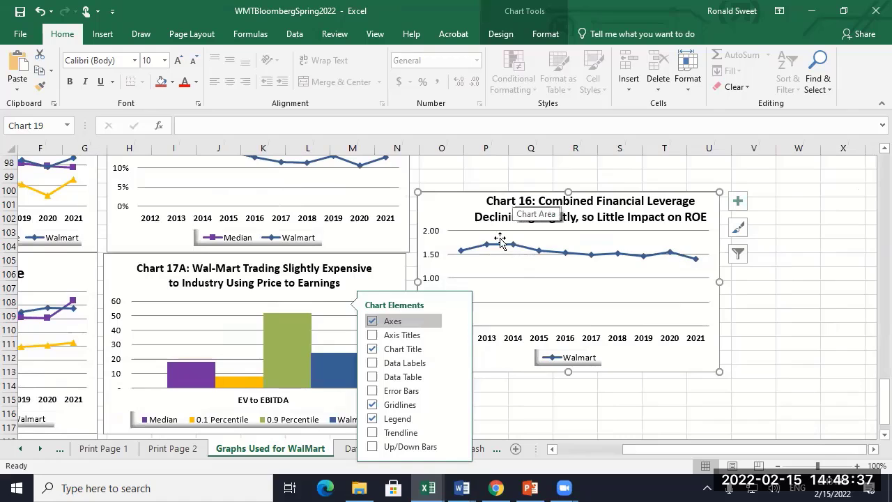
scroll(450, 206, "up", 3)
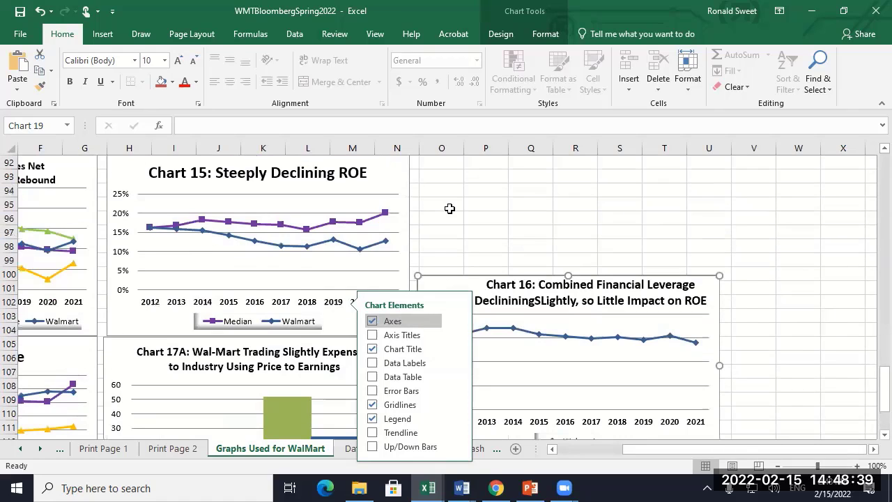
scroll(449, 209, "down", 3)
left_click_drag(450, 209, 492, 205)
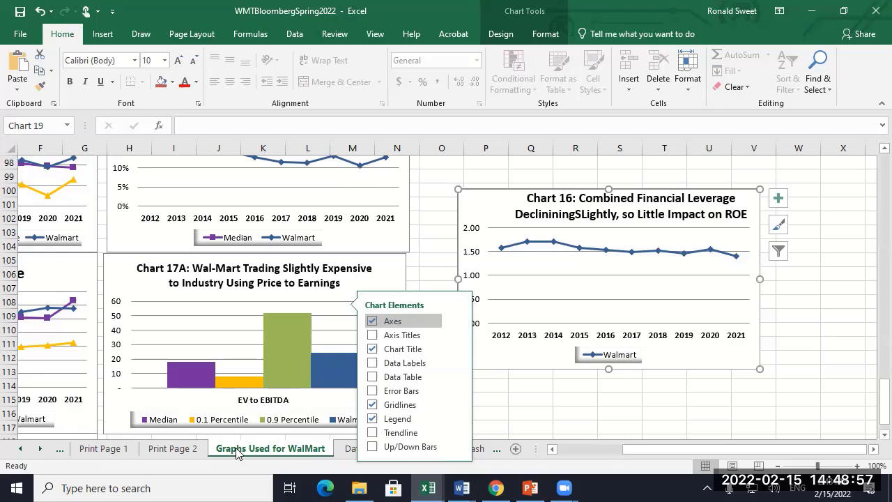
Examine the Financial Leverage and WalMart Combined Fin Lev rows for Chart 16 on the Data For Graph Building sheet
left_click(350, 448)
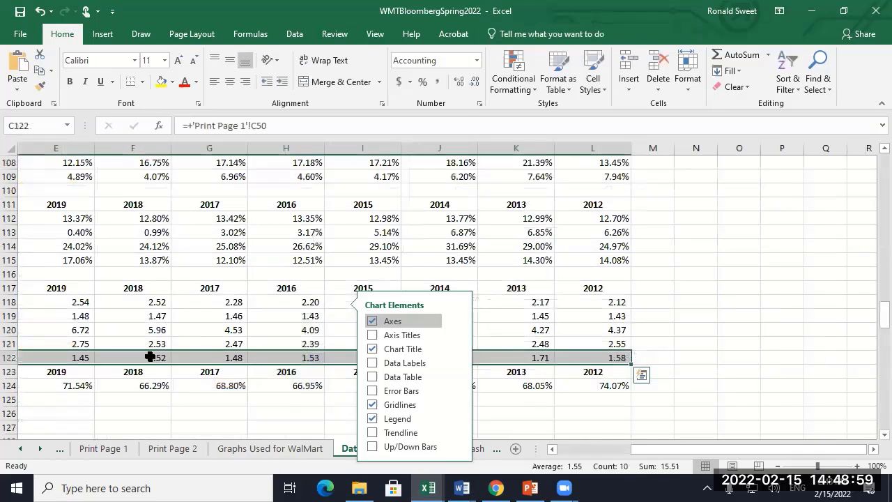
left_click(150, 356)
key("Left")
key("Left")
key("Left")
key("Left")
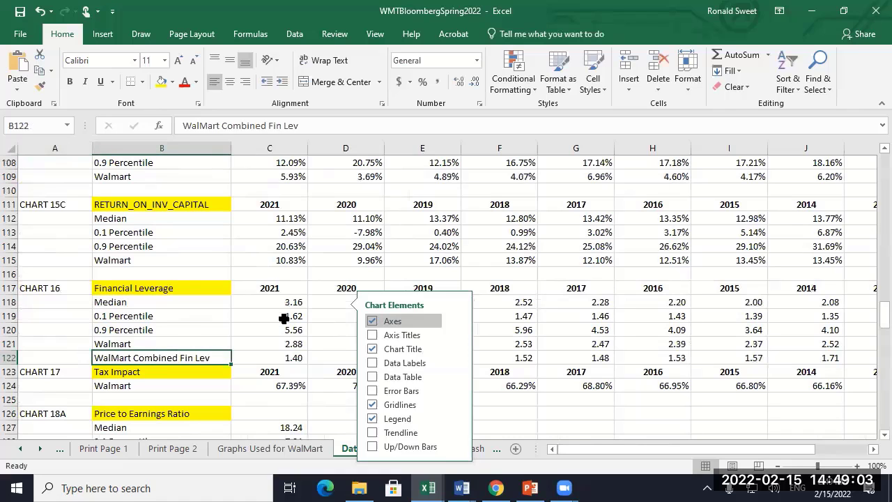
key("Right")
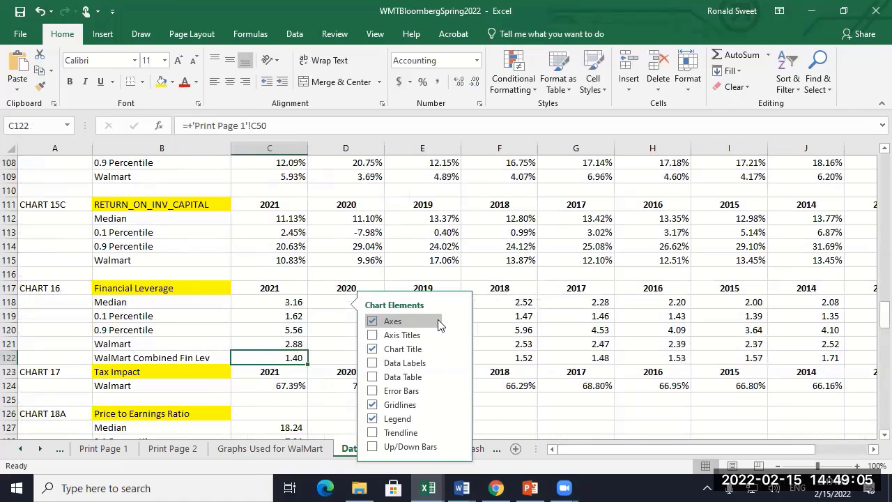
left_click(595, 315)
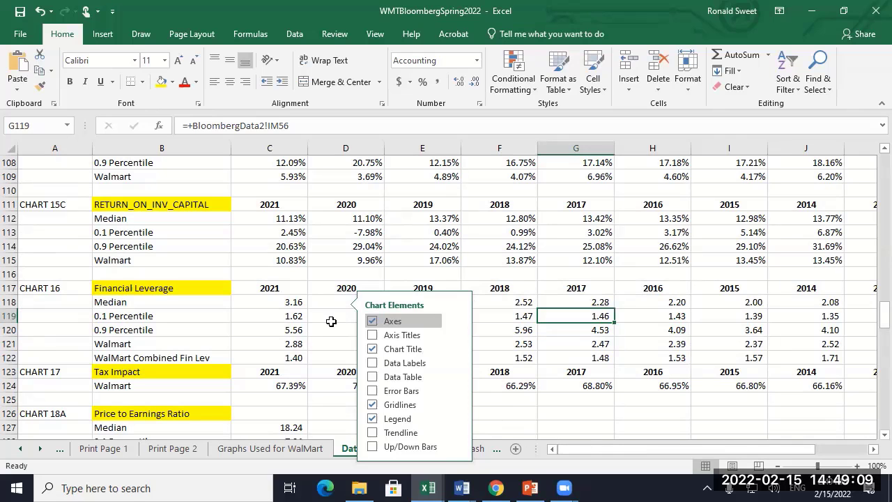
key("Left")
key("Left")
key("Left")
key("Left")
key("Down")
key("Down")
key("Down")
key("Down")
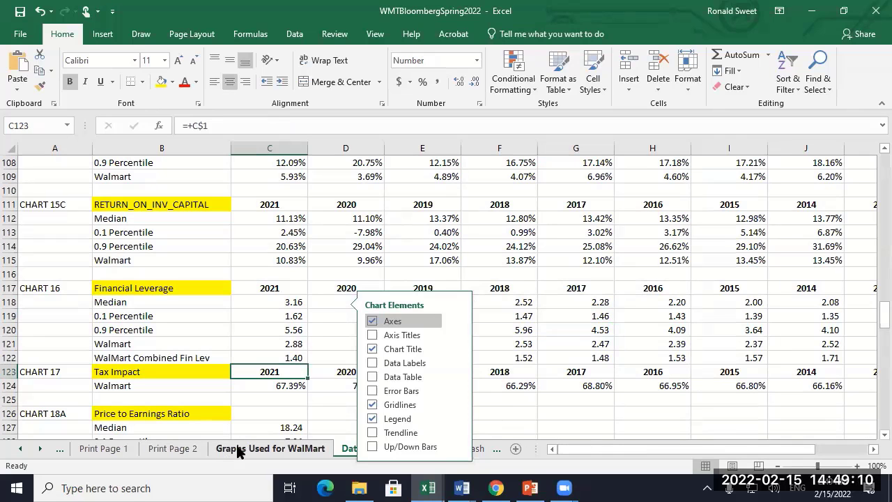
Correct "DeclininingSLightly" to "Declinining Slightly" in the Combined Financial Leverage chart title on Graphs Used for WalMart and nudge the chart up and left
left_click(293, 450)
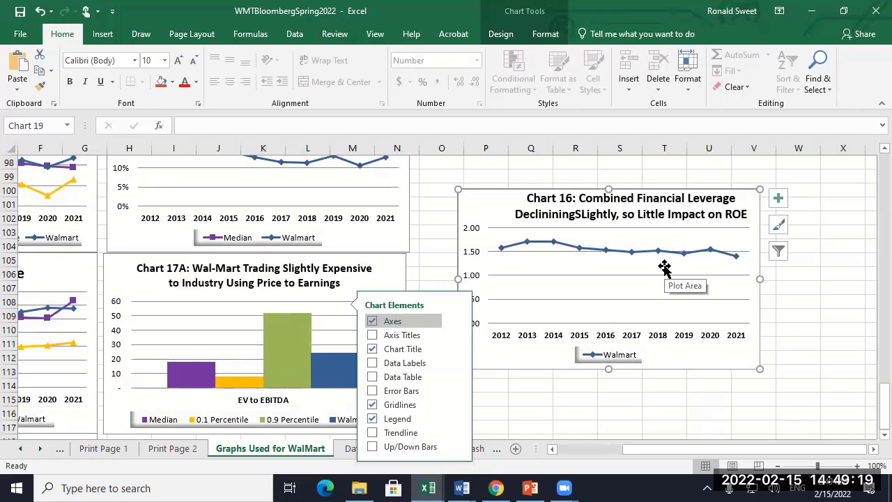
left_click(580, 213)
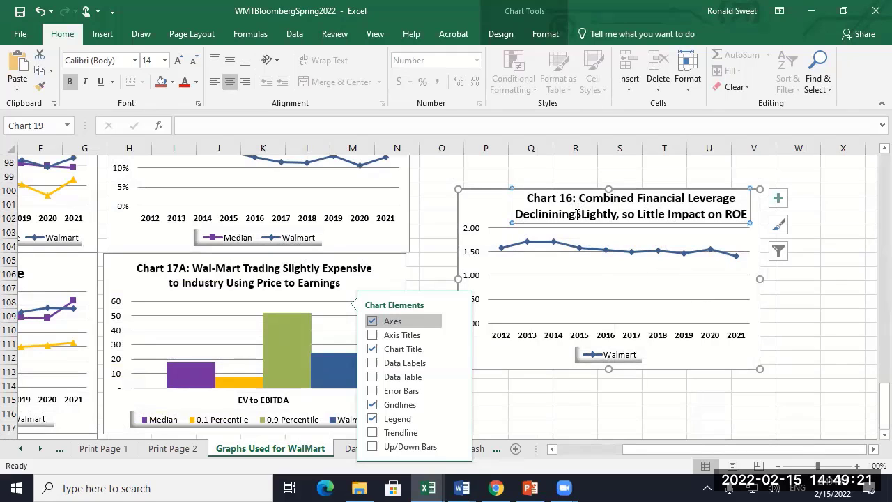
left_click(577, 214)
type("Sl")
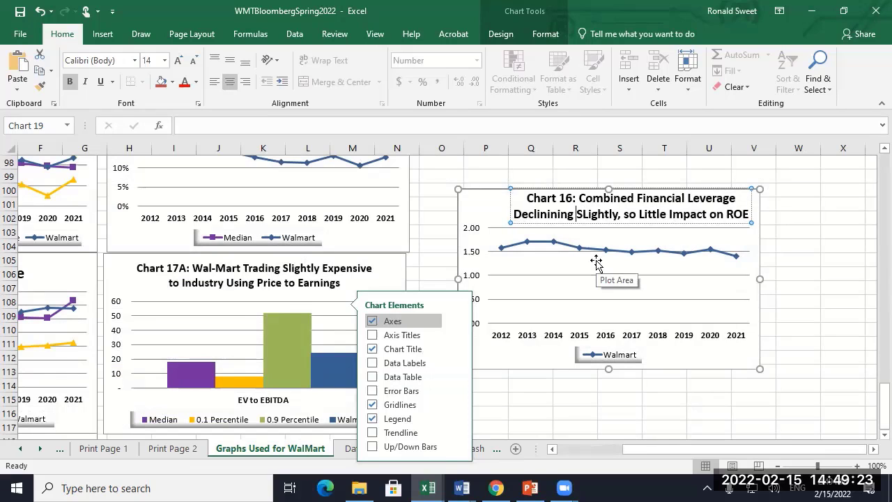
key("Delete")
type("l")
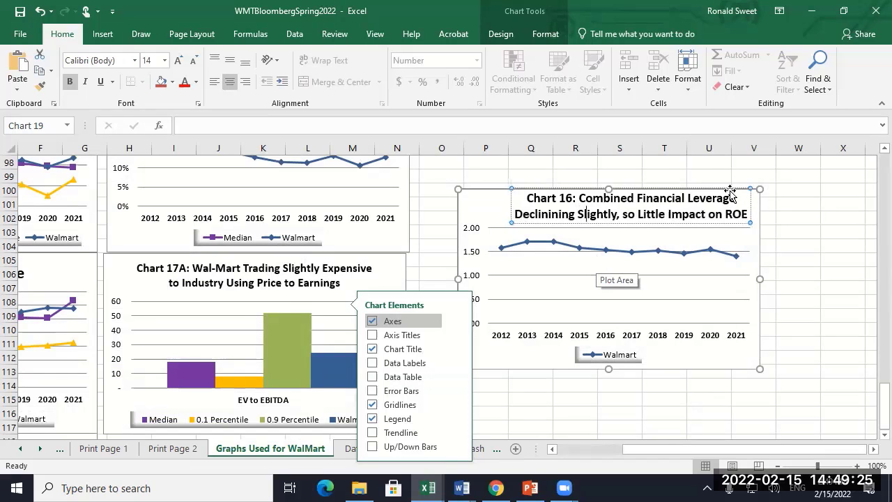
left_click(836, 312)
left_click_drag(492, 200, 477, 182)
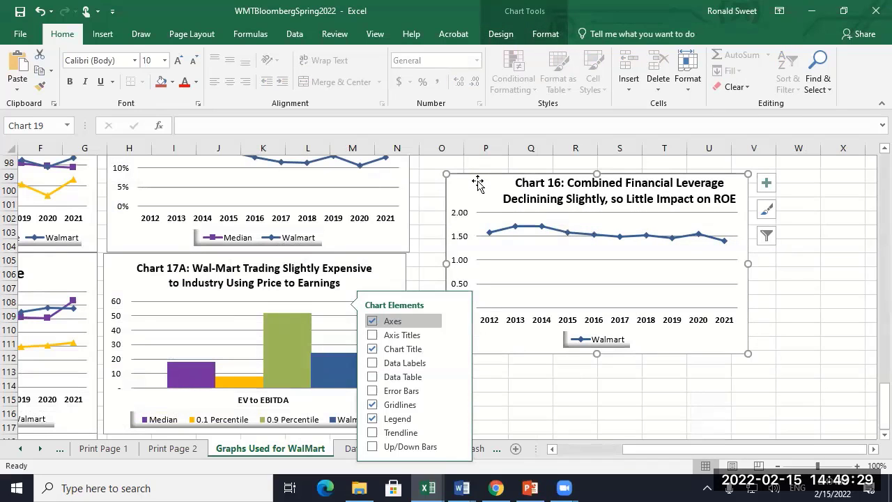
Review the Return on Equity Decomposition on Print Page 1, highlighting its row labels, CAGR and 2021 values
left_click(176, 449)
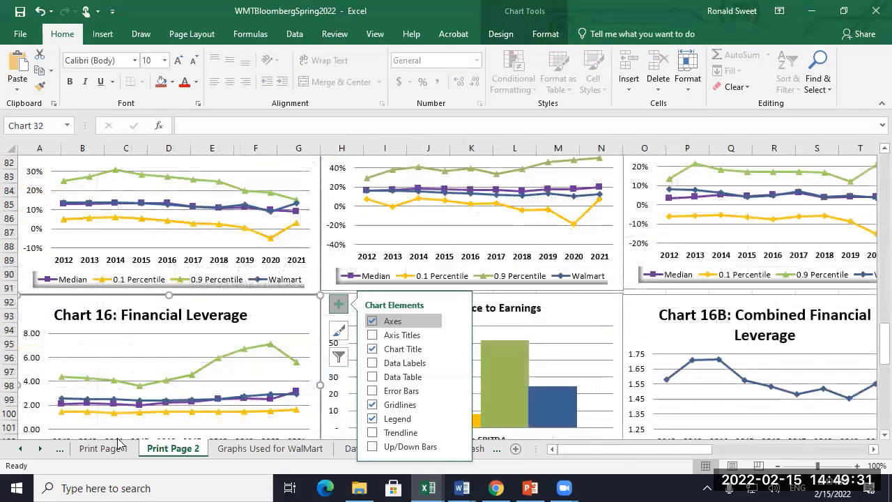
left_click(112, 449)
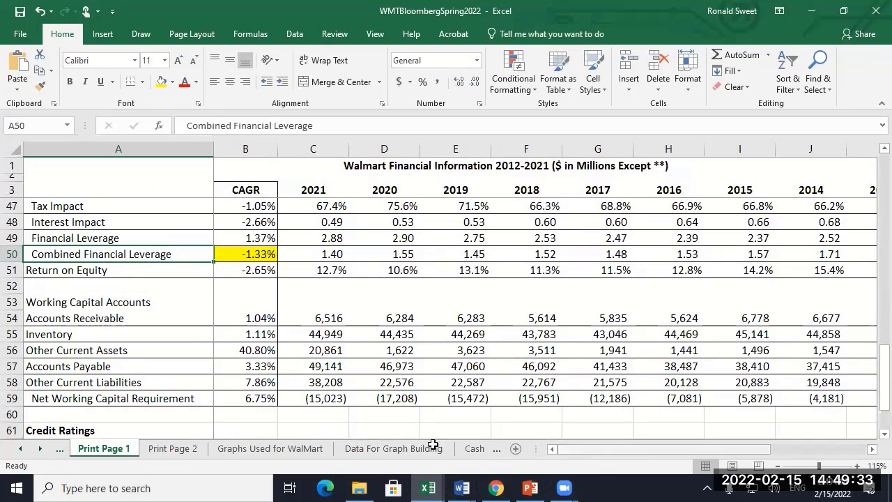
scroll(94, 292, "up", 2)
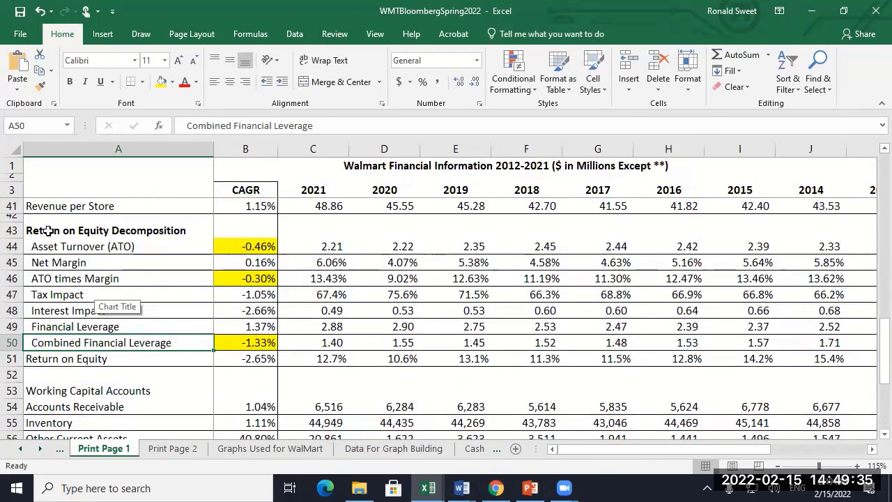
left_click_drag(48, 230, 48, 356)
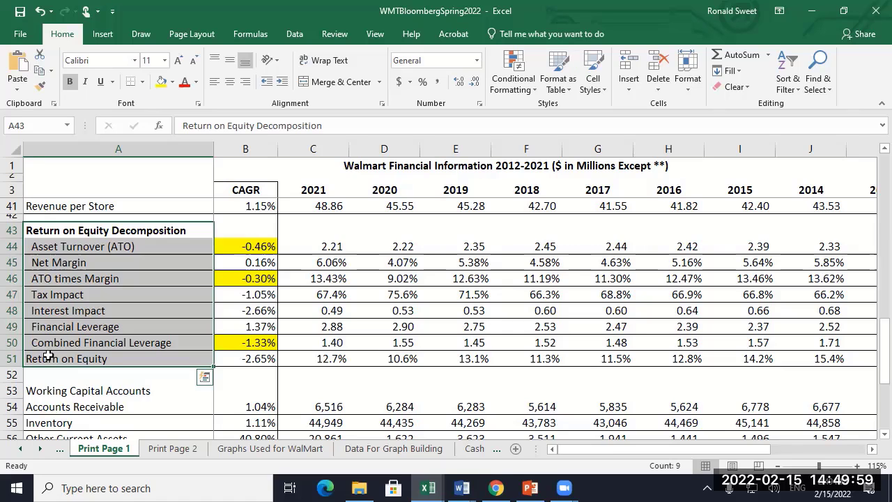
scroll(56, 355, "up", 1)
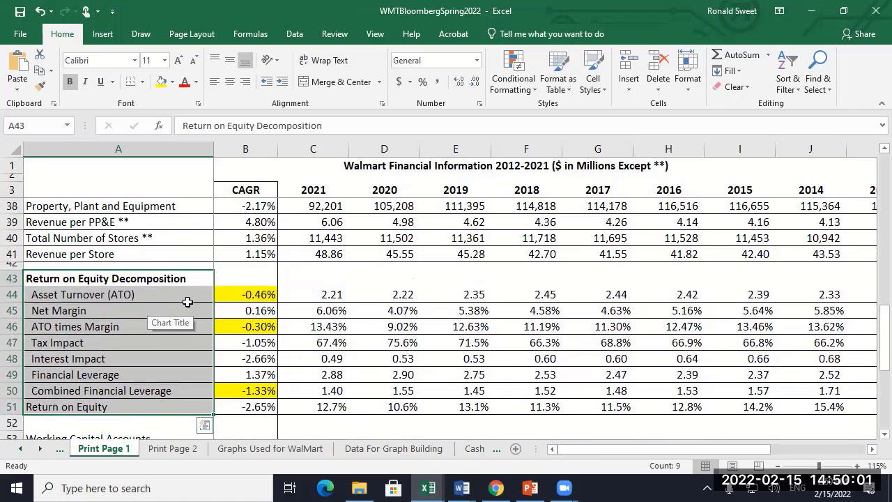
left_click_drag(188, 279, 318, 404)
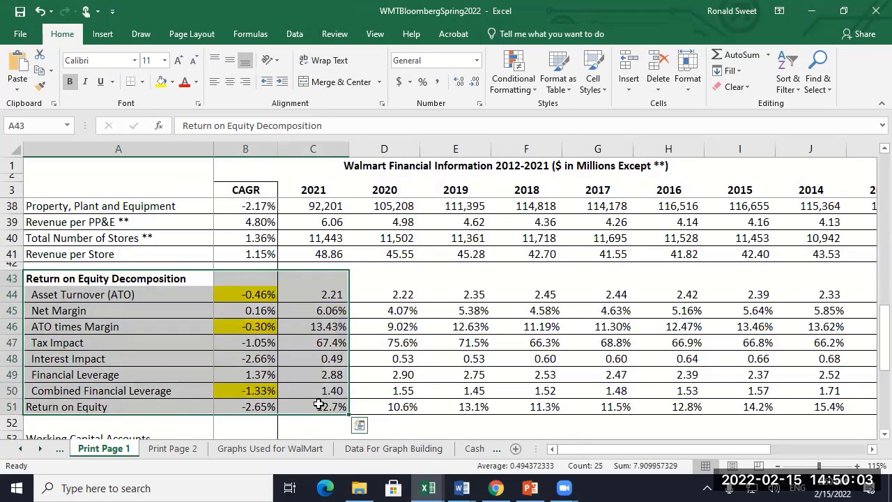
Examine the Net Margin values across the years from 2021 back to 2016 in the Return on Equity Decomposition
left_click(326, 307)
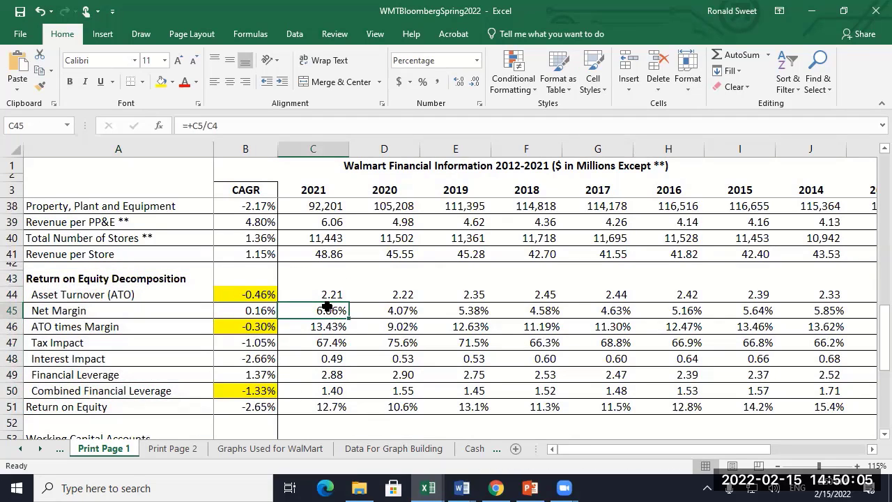
key("Right")
key("Right")
key("Right")
key("Right")
key("Right")
key("Left")
key("Left")
key("Left")
key("Left")
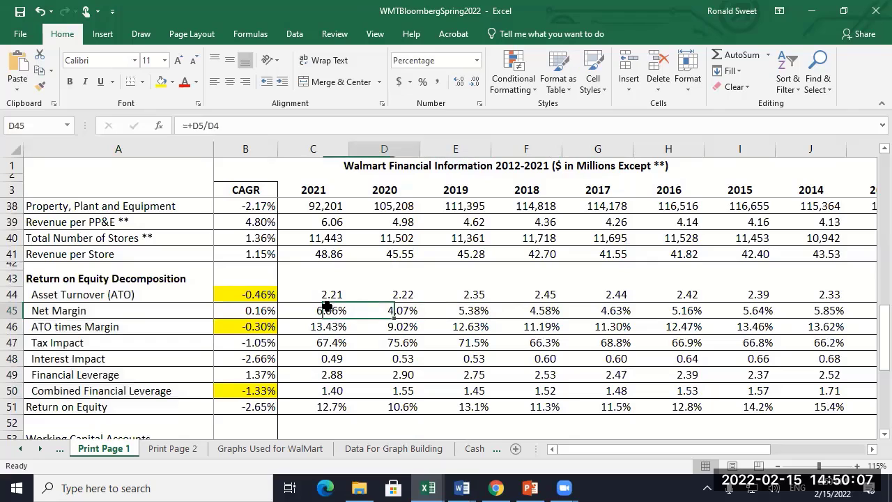
key("Left")
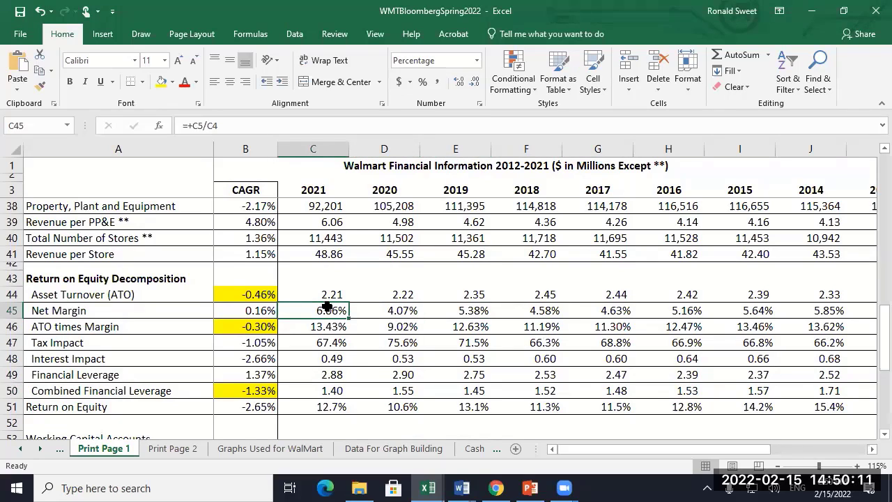
Switch to the WalMart Example AnswerSpring2022 document in Word and review Charts 14 and 16 and the return on equity conclusions
scroll(319, 293, "down", 2)
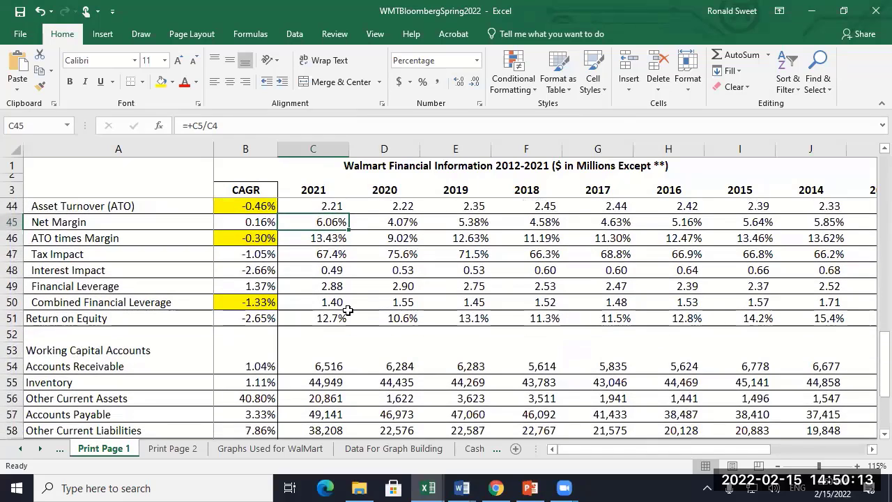
left_click(461, 487)
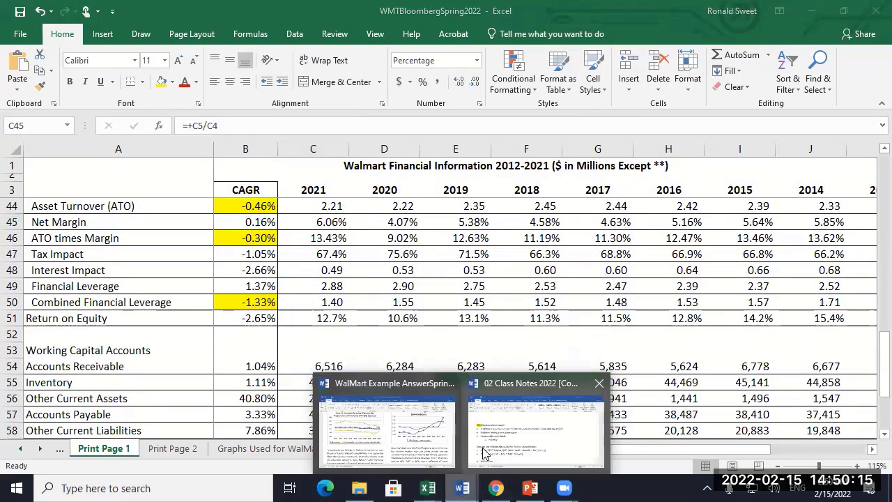
left_click(411, 441)
scroll(202, 310, "down", 3)
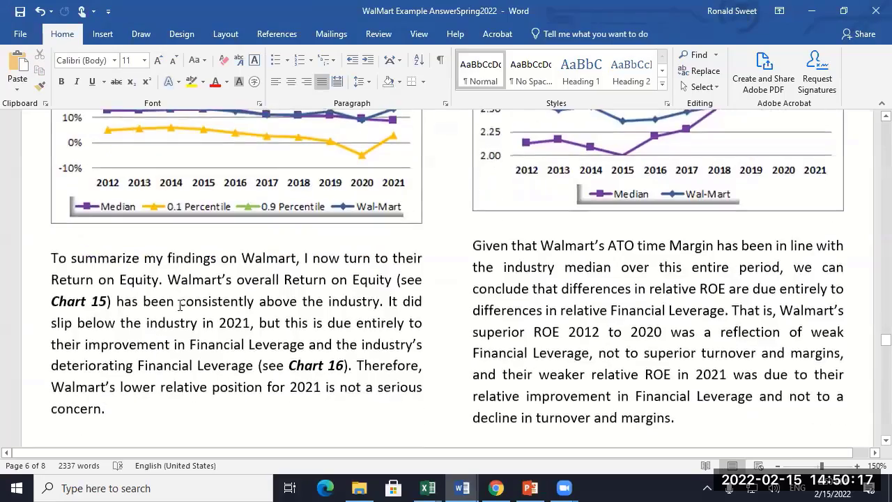
scroll(218, 313, "up", 3)
scroll(217, 313, "up", 6)
scroll(418, 307, "down", 8)
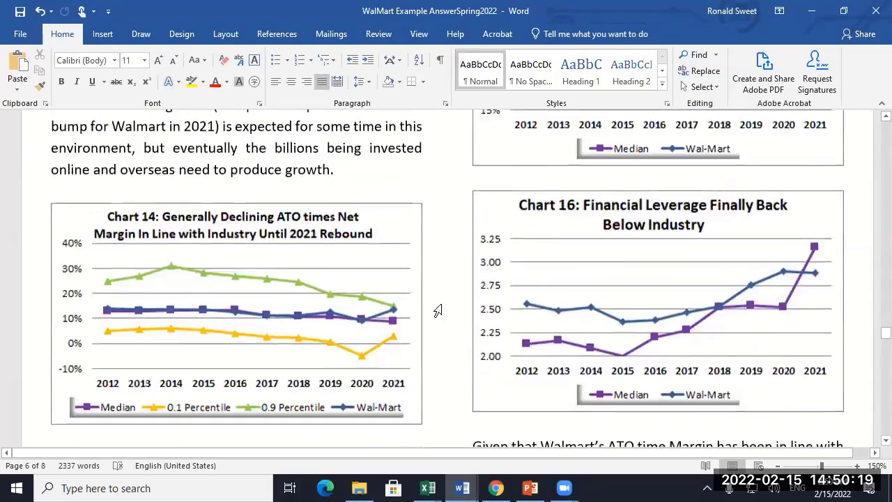
left_click_drag(540, 245, 662, 331)
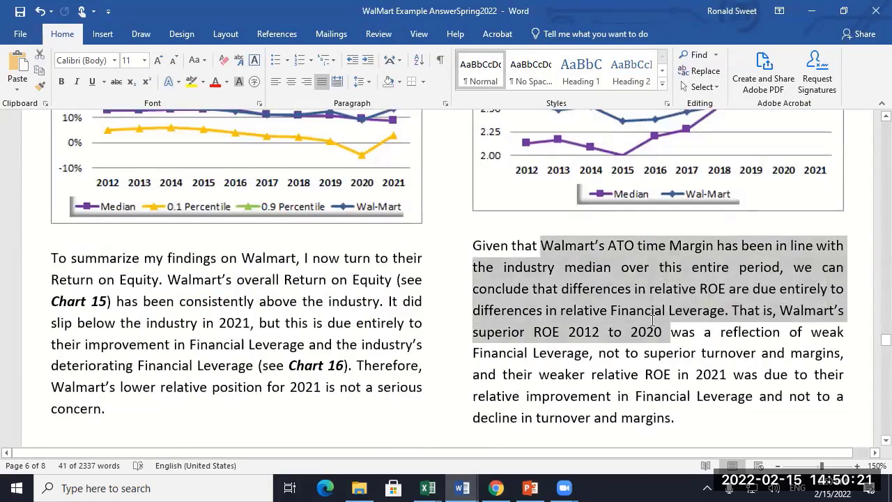
scroll(655, 327, "down", 3)
scroll(651, 320, "down", 6)
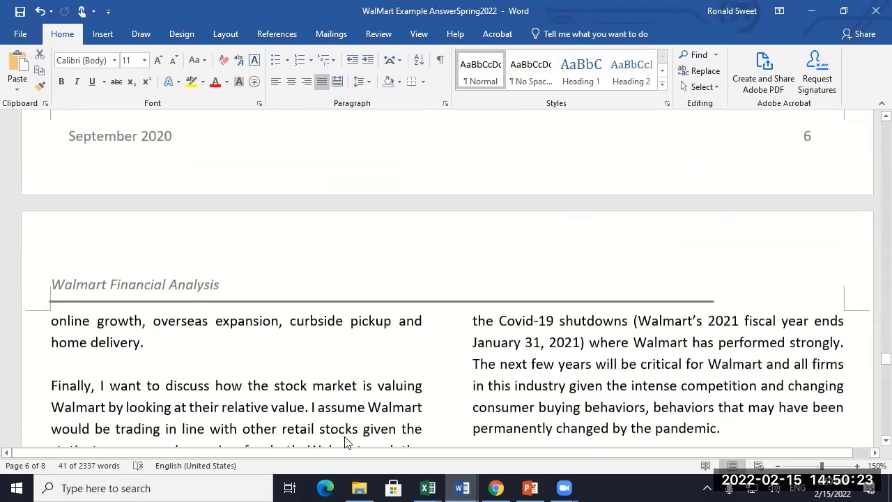
Switch to the 04 Relative Value Analysis presentation in PowerPoint and start its slide show from the beginning
left_click(530, 487)
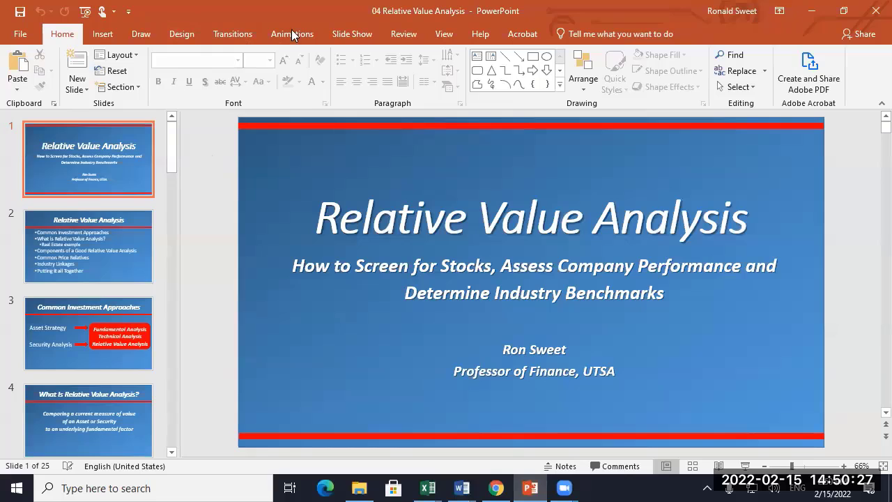
left_click(349, 35)
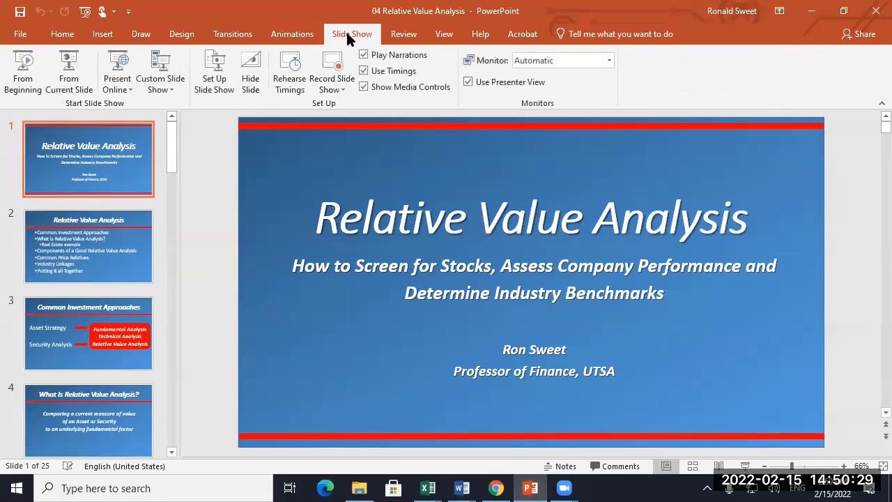
left_click(23, 77)
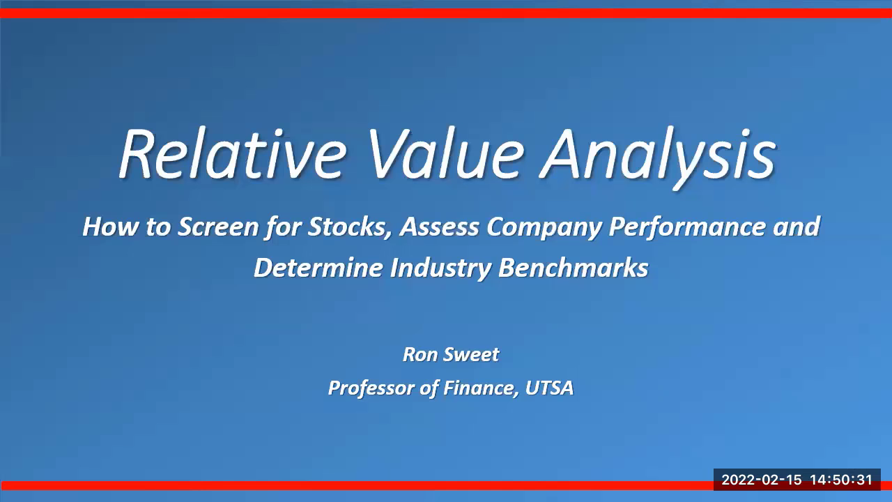